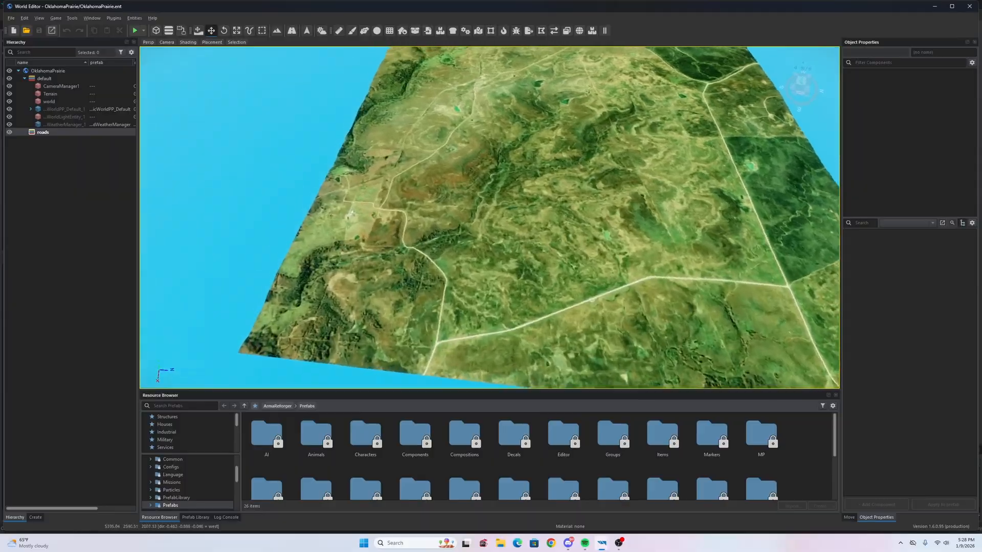
- Fly the camera around the OklahomaPrairie terrain to a spot near its western edge
key("w")
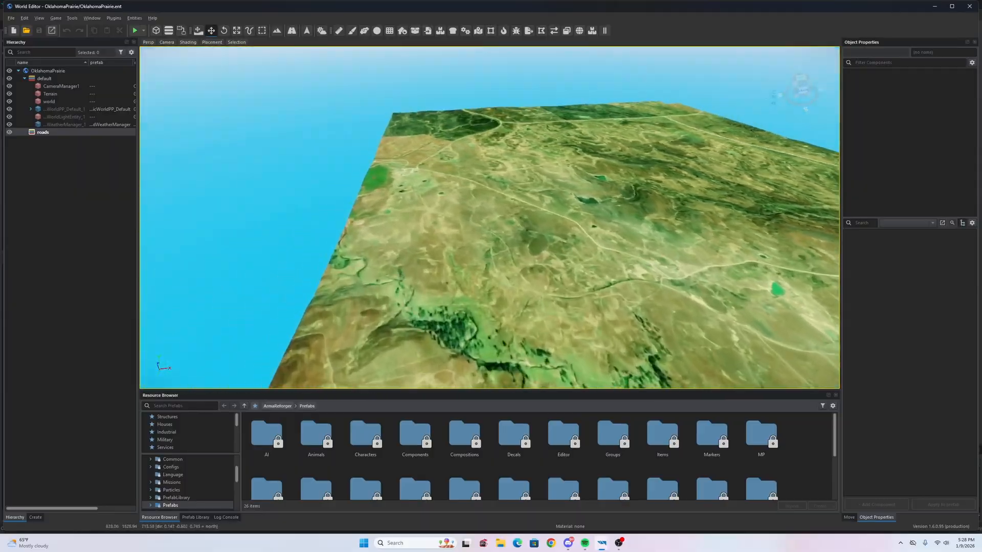
key("s")
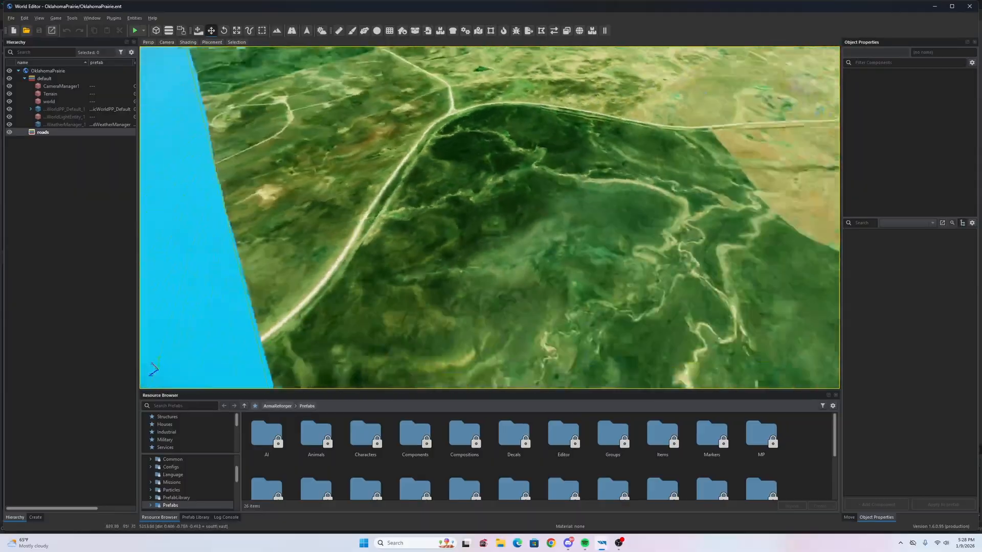
key("d")
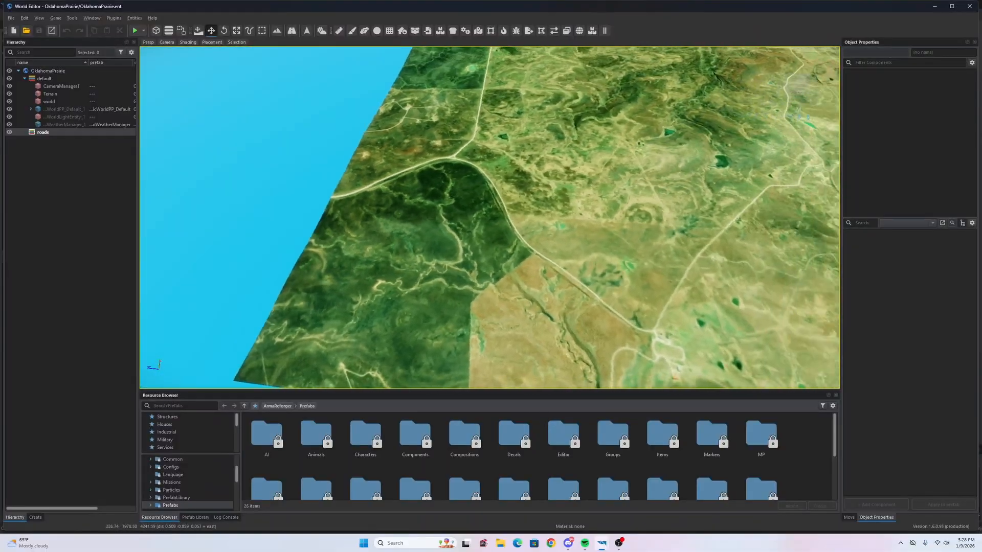
key("d")
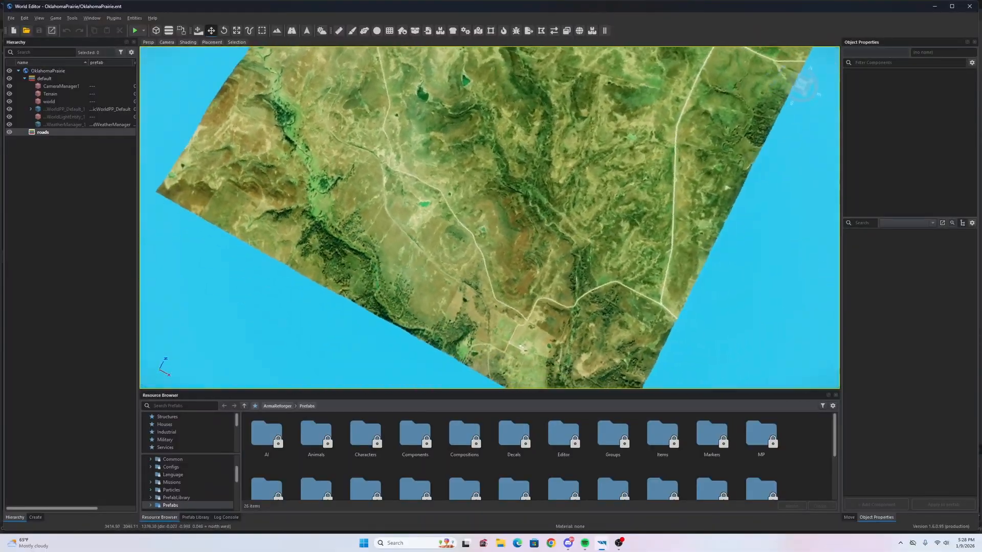
key("w")
key("a")
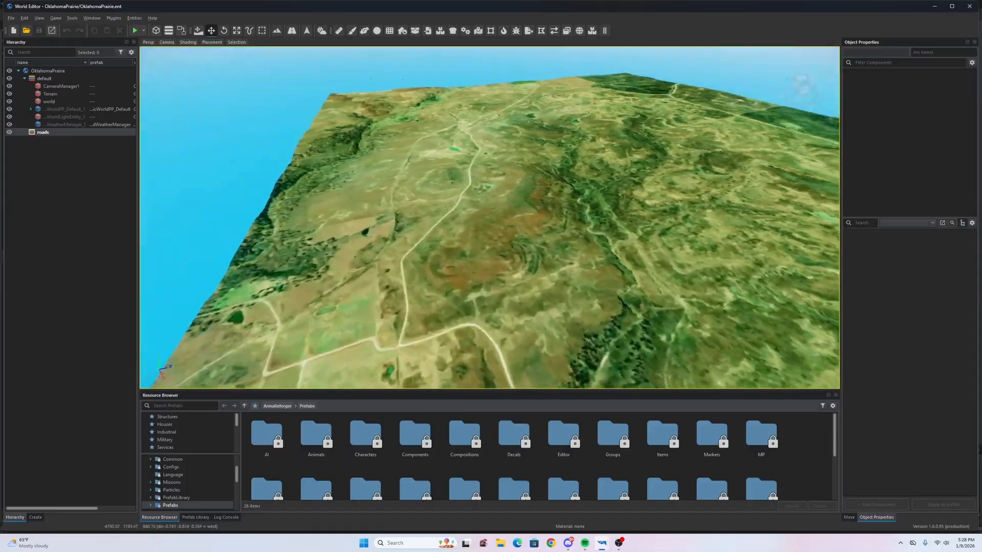
key("w")
key("a")
right_click_drag(406, 178, 614, 246)
key("w")
key("d")
right_click_drag(543, 244, 549, 255)
key("s")
right_click_drag(588, 309, 751, 212)
key("a")
key("w")
key("a")
key("s")
key("w")
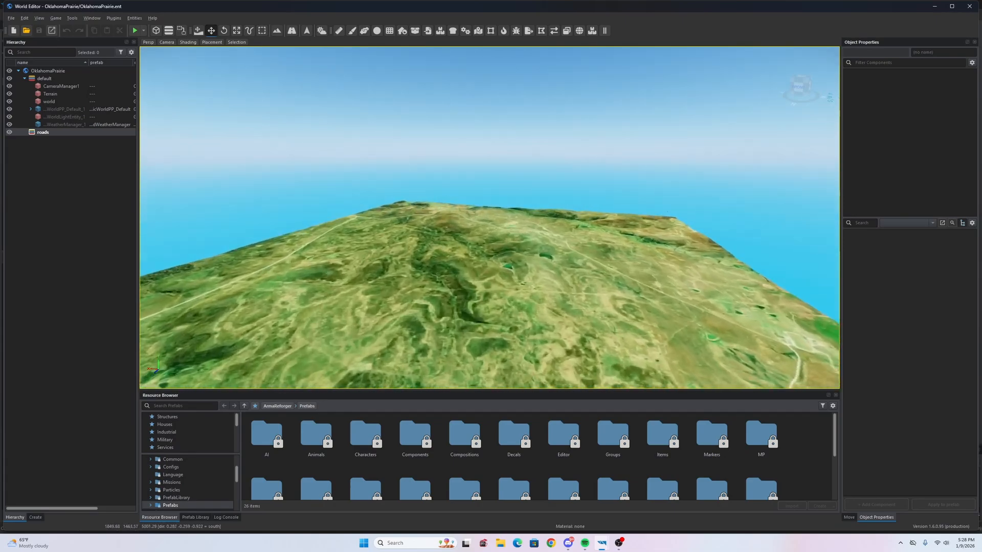
key("s")
right_click_drag(559, 237, 453, 235)
key("a")
key("w")
key("w")
right_click_drag(553, 215, 542, 266)
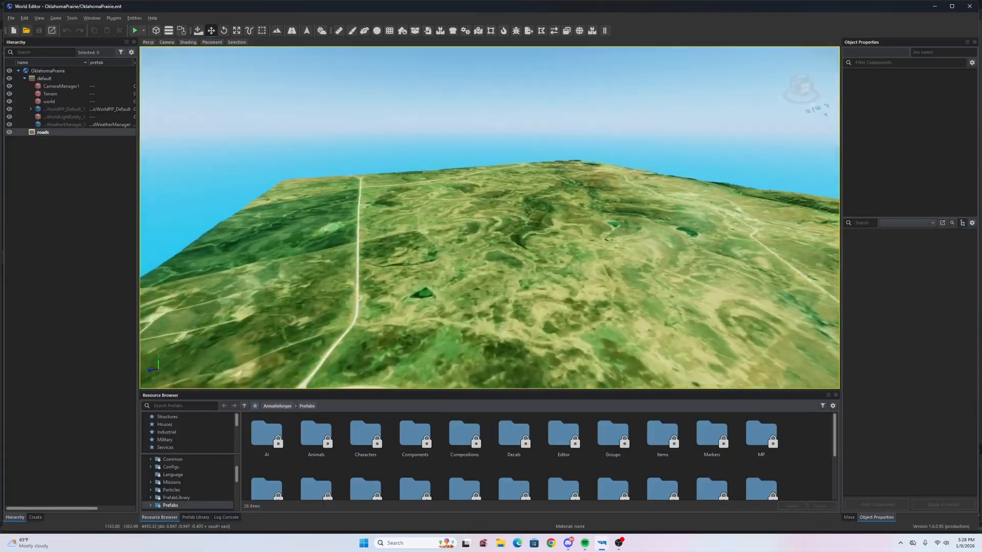
key("a")
right_click_drag(511, 220, 647, 254)
key("s")
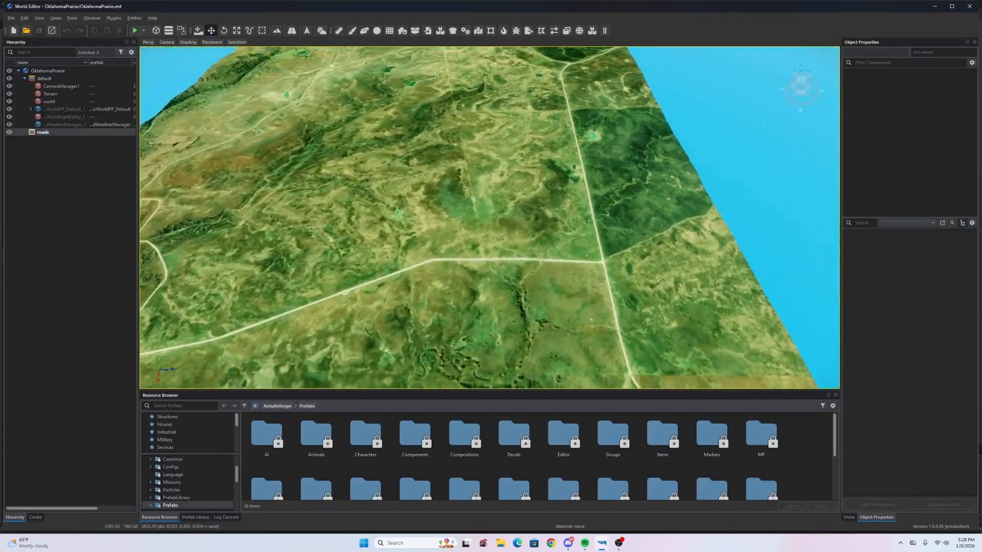
key("a")
key("a")
right_click_drag(491, 220, 588, 233)
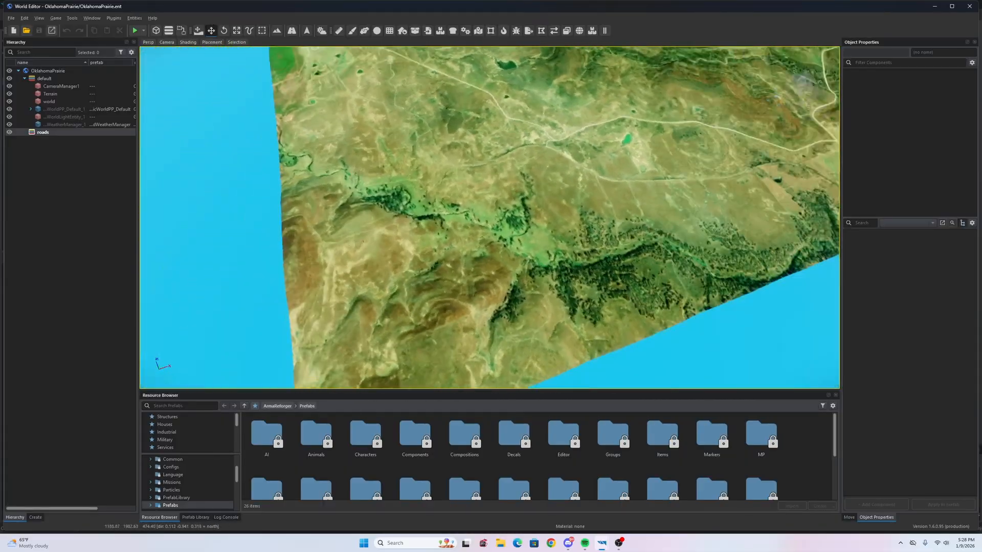
key("a")
right_click_drag(491, 220, 495, 177)
key("a")
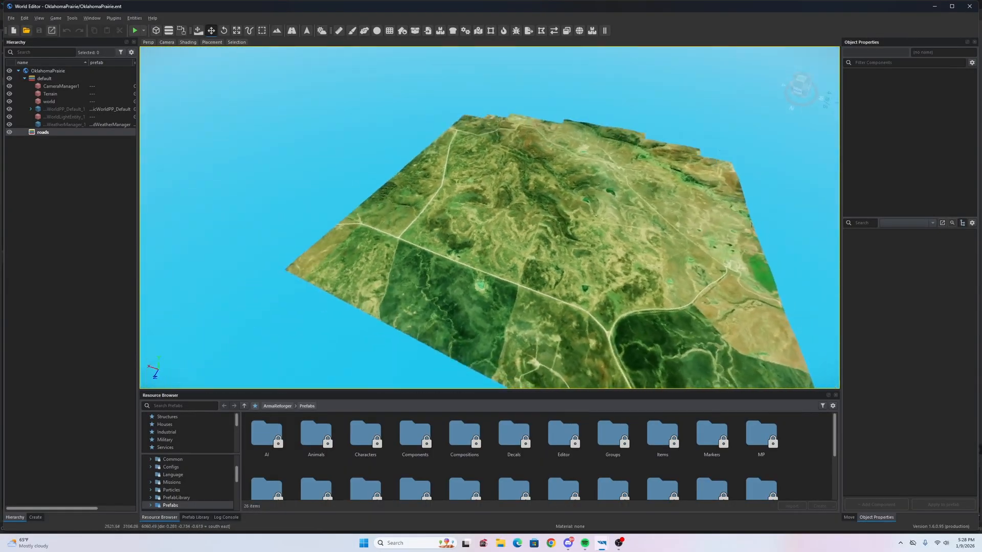
key("d")
right_click_drag(491, 220, 327, 243)
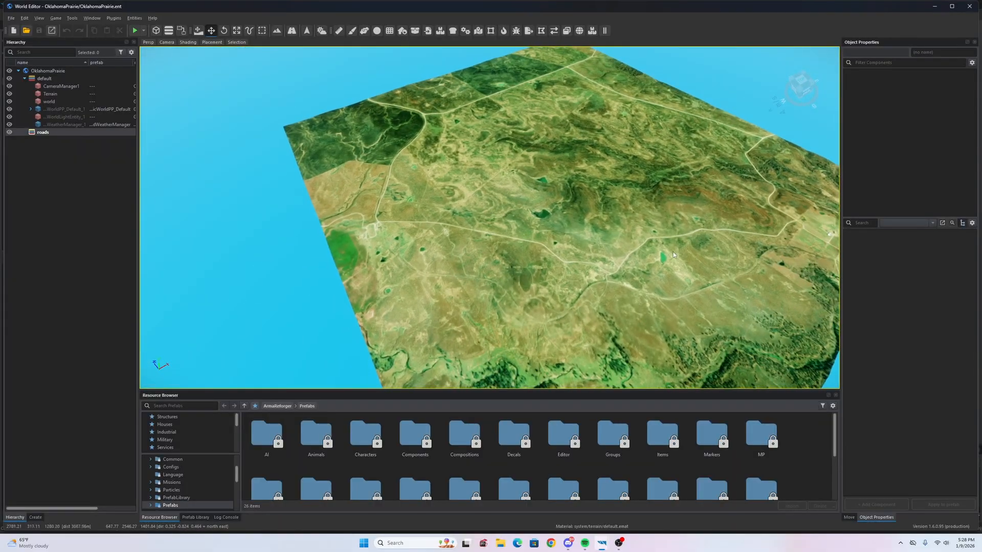
key("d")
right_click_drag(491, 219, 240, 223)
key("d")
key("s")
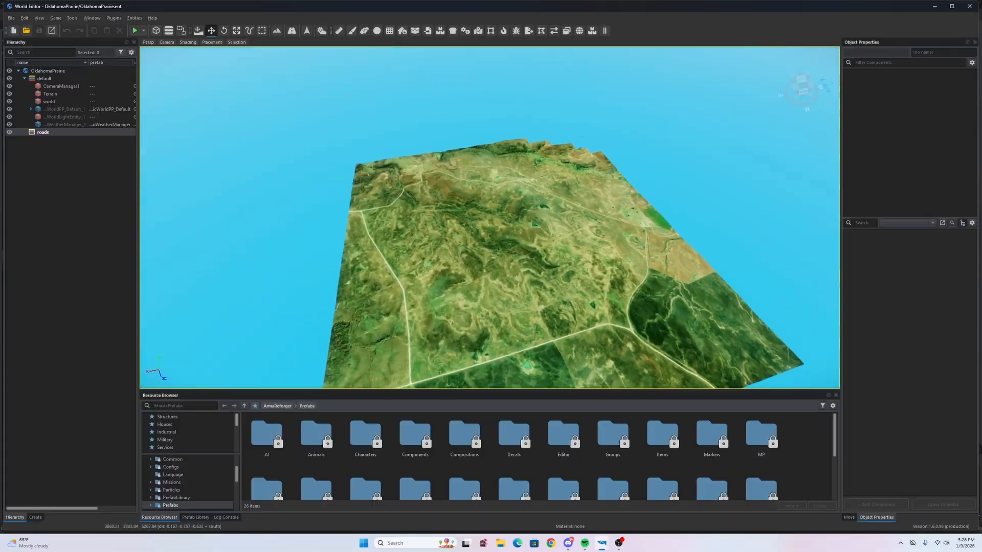
key("s")
key("a")
right_click_drag(491, 219, 588, 282)
key("w")
right_click_drag(558, 205, 560, 249)
key("s")
key("w")
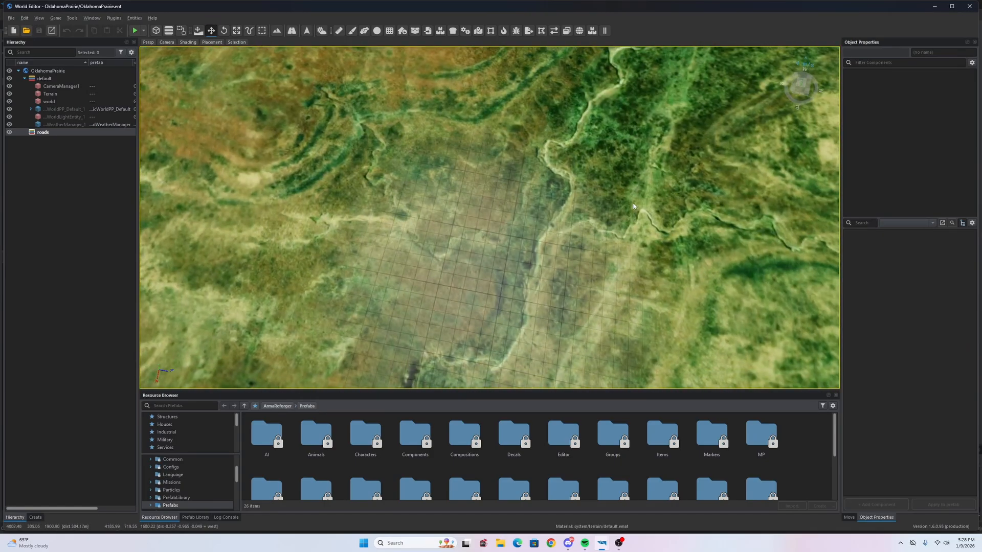
right_click_drag(533, 263, 557, 259)
key("s")
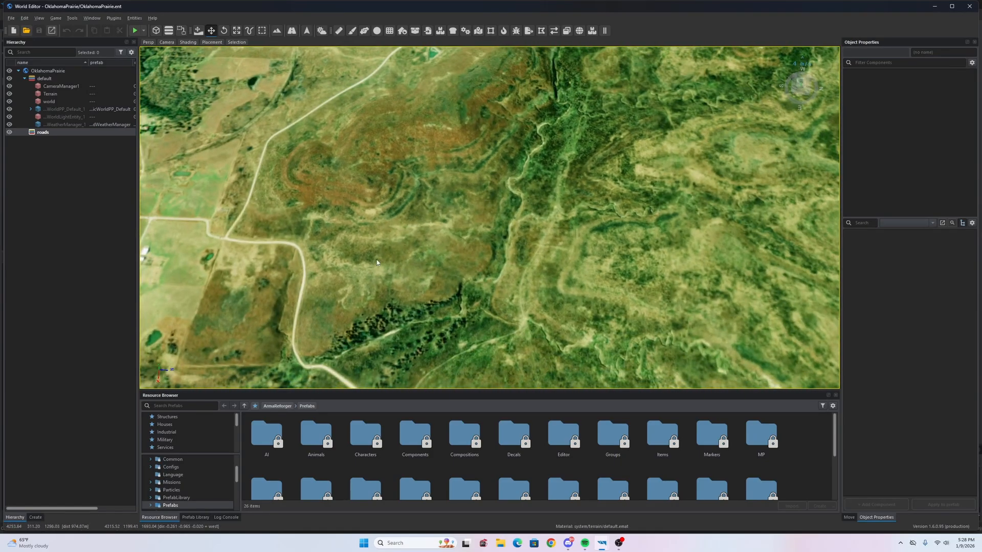
key("s")
key("d")
right_click_drag(515, 242, 821, 214)
key("w")
key("s")
key("a")
key("w")
key("s")
key("a")
key("a")
key("w")
key("a")
key("a")
key("s")
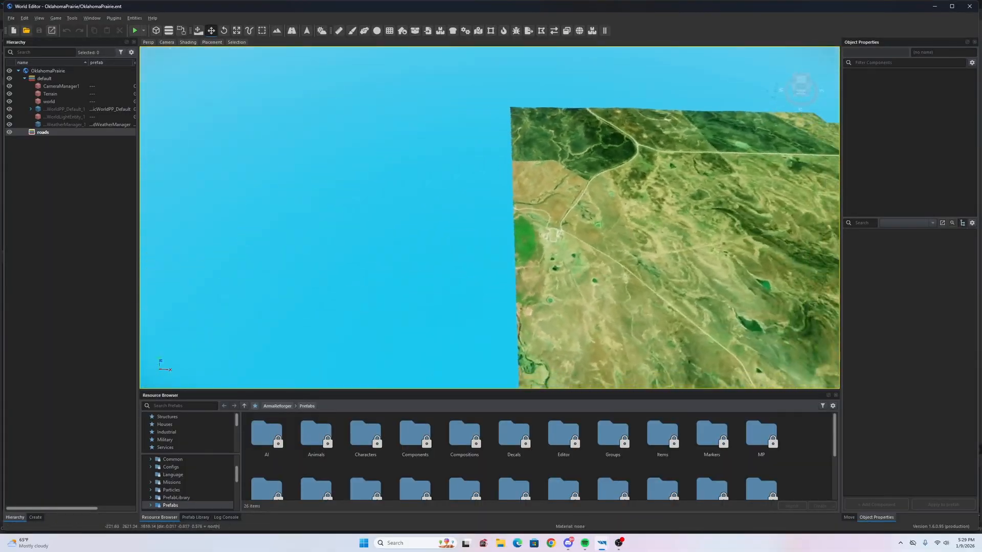
key("a")
key("w")
right_click_drag(489, 217, 536, 210)
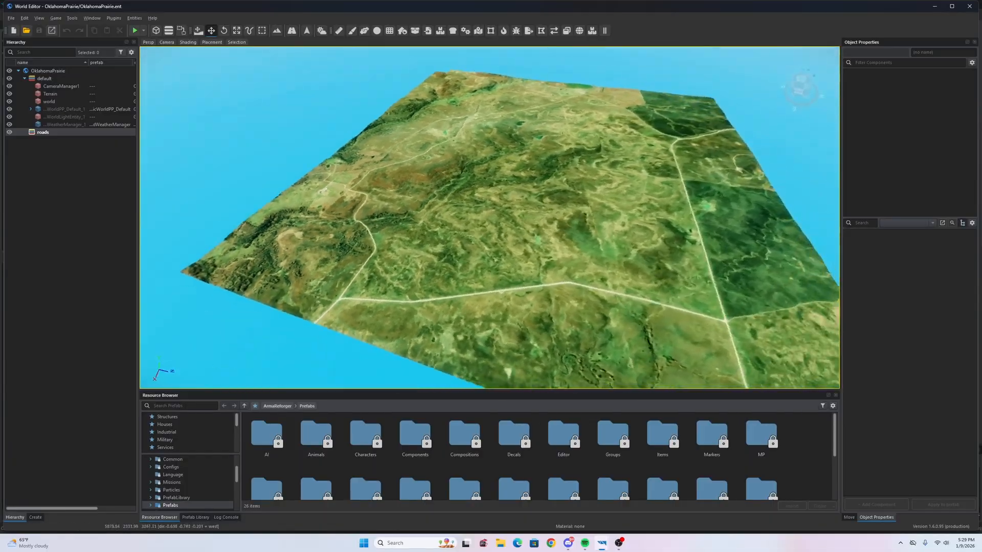
key("d")
right_click_drag(489, 218, 305, 216)
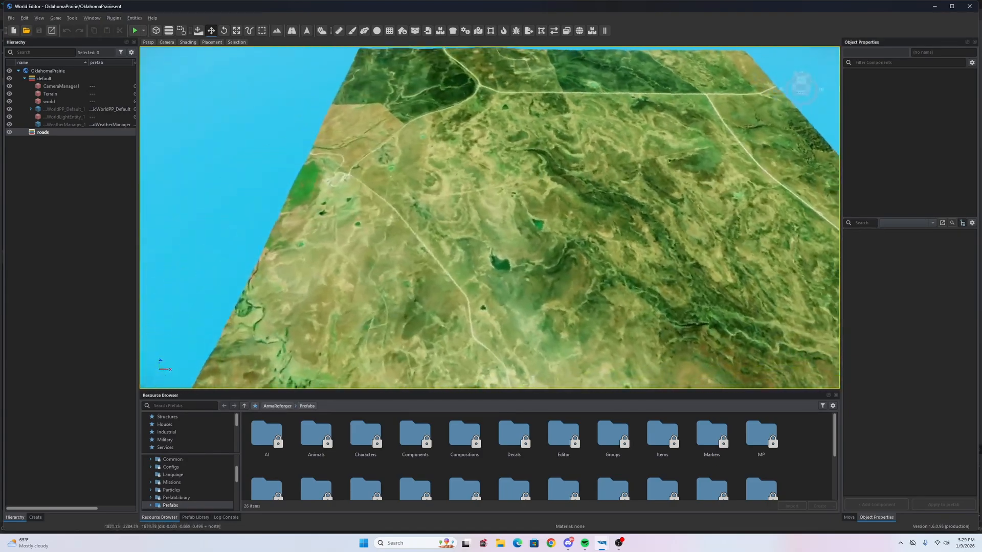
key("a")
key("w")
right_click_drag(489, 218, 374, 304)
key("s")
key("w")
key("s")
key("a")
key("s")
key("d")
right_click_drag(420, 239, 153, 248)
key("w")
key("d")
key("w")
key("w")
right_click_drag(302, 250, 320, 253)
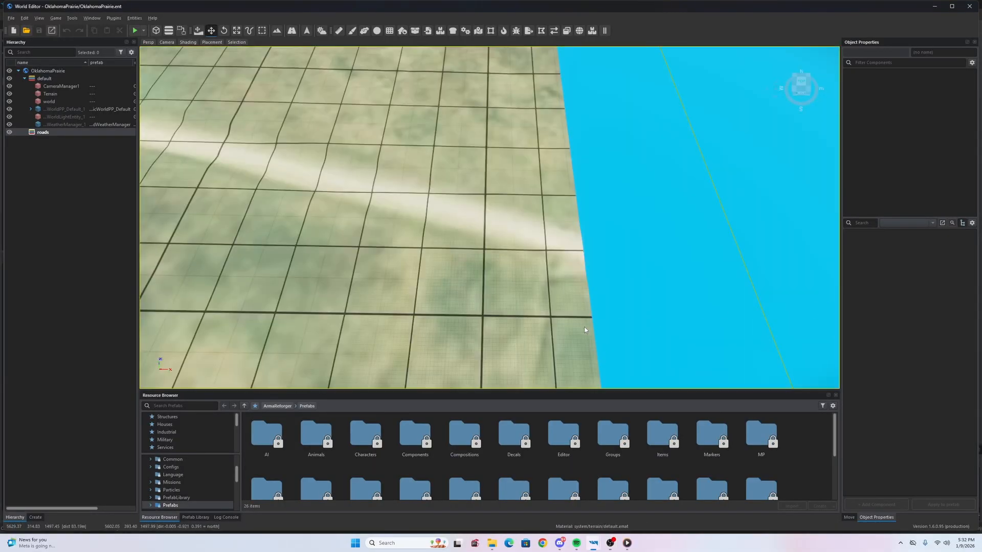
- Start a New Spline from the Vector Tool and place two points near the terrain edge
left_click(855, 517)
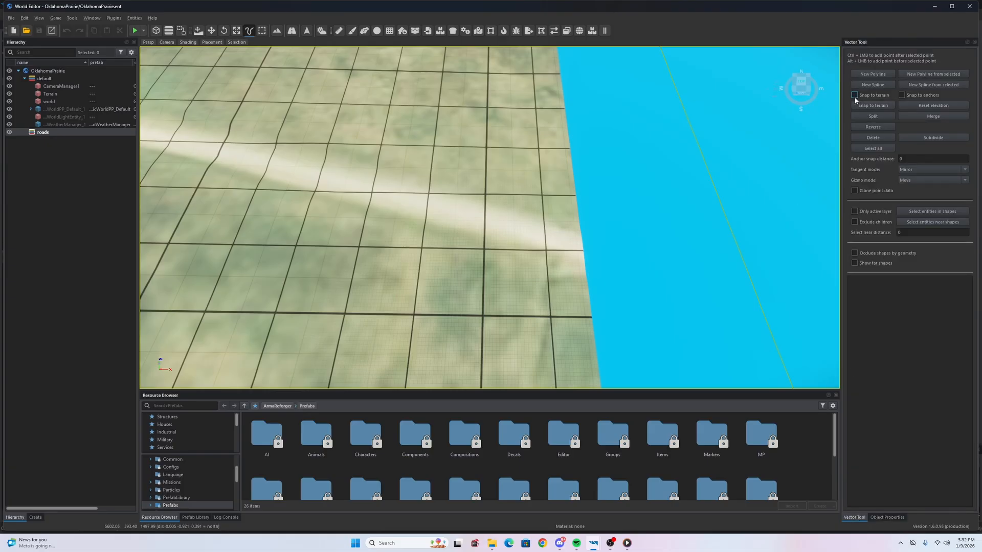
left_click(861, 85)
left_click(579, 256)
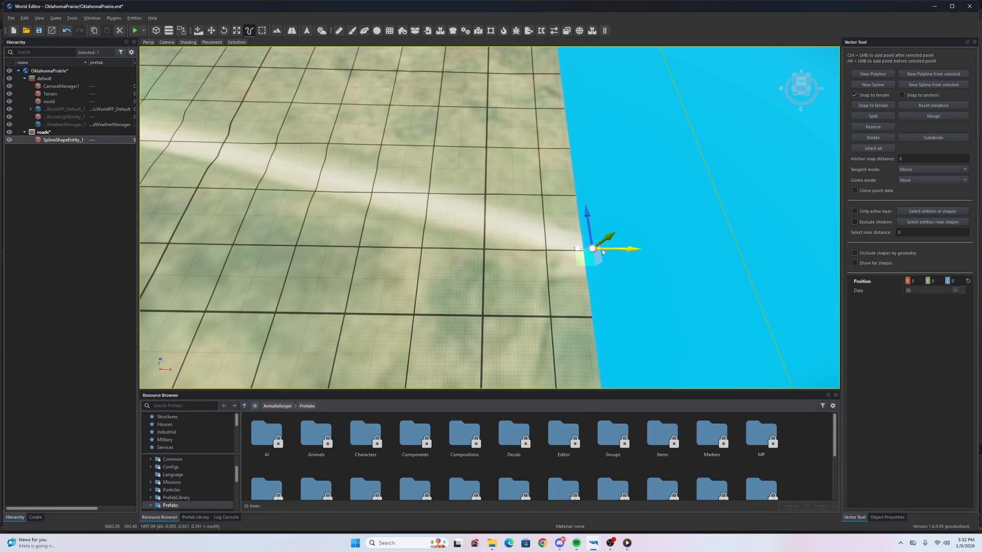
left_click(429, 209)
right_click_drag(428, 209, 454, 201)
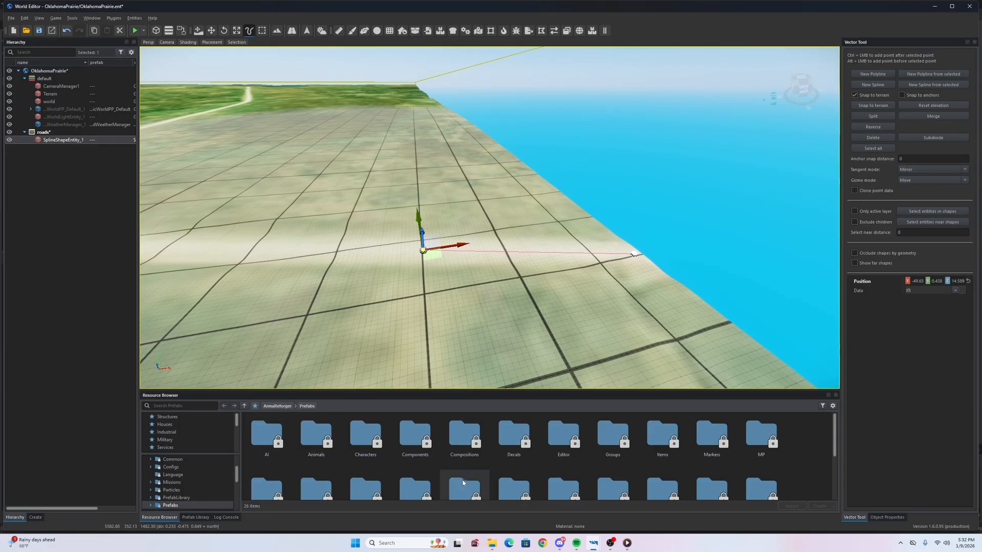
scroll(463, 482, "down", 3)
- Drag RG_Road_Asphalt_E_01_DashedLine from Prefabs > WEGenerators > Roads > Asphalt onto the spline
double_click(366, 463)
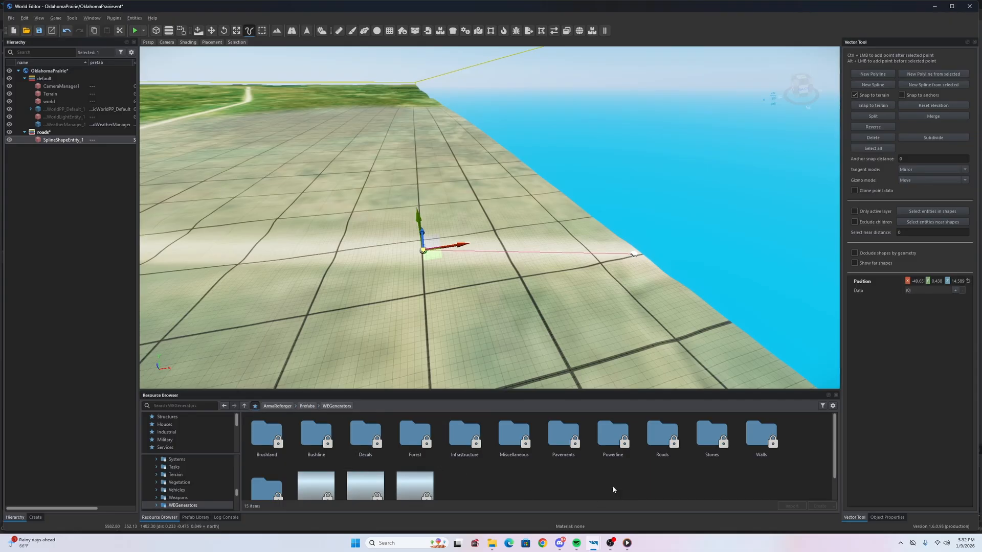
double_click(662, 439)
double_click(281, 448)
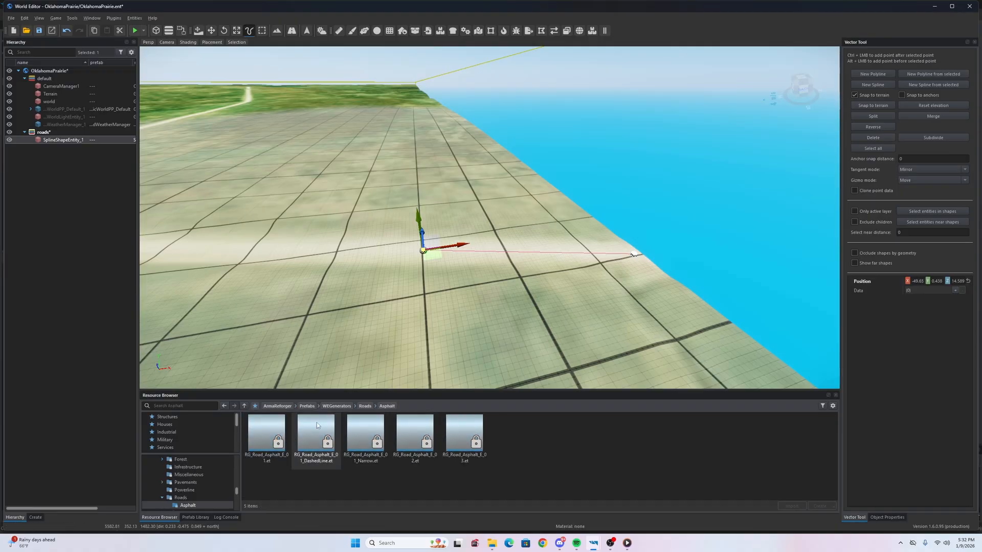
left_click_drag(56, 144, 57, 144)
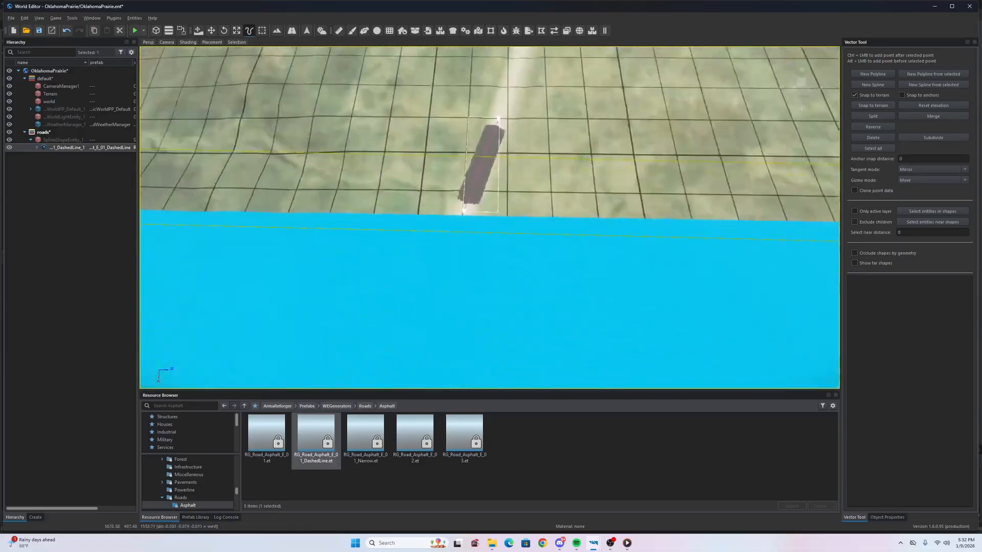
- Fly down close to inspect the new dashed-line asphalt road segment
key("s")
right_click_drag(490, 218, 626, 169)
key("w")
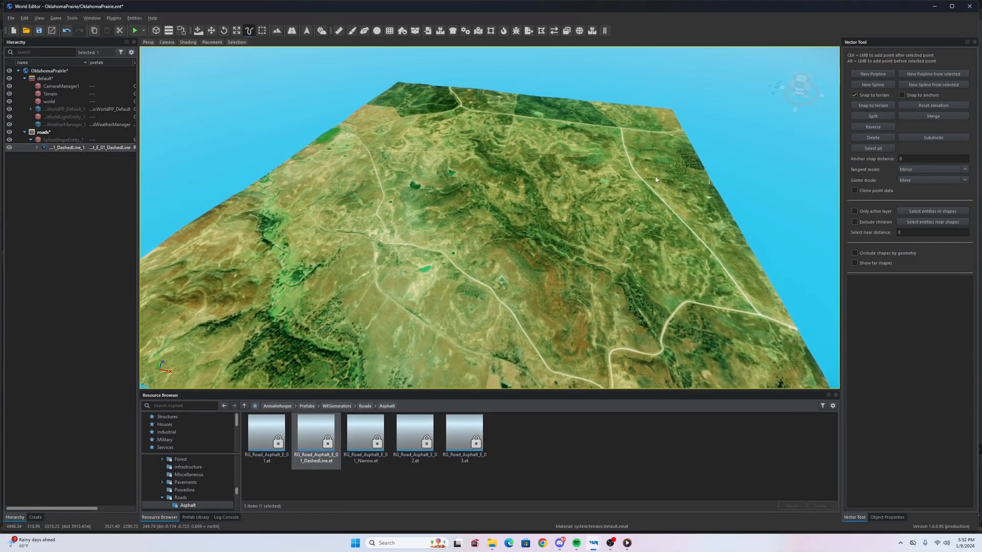
key("w")
right_click_drag(681, 357, 755, 413)
key("w")
key("s")
key("w")
right_click_drag(489, 218, 469, 241)
- Extend the asphalt road left with a new end point, shifting it on X and to Z 47.963
left_click(382, 199)
key("s")
key("s")
key("a")
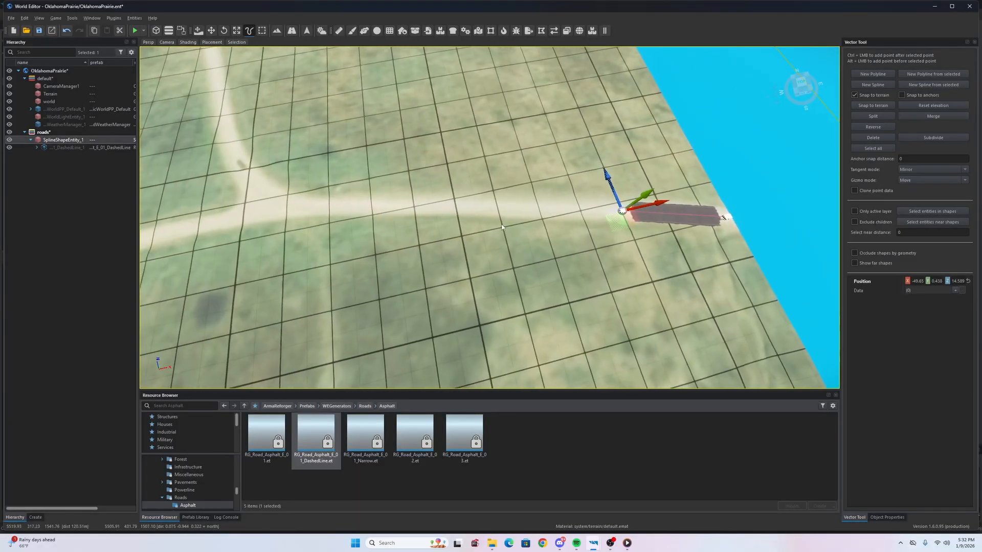
left_click(289, 207, "ctrl")
key("w")
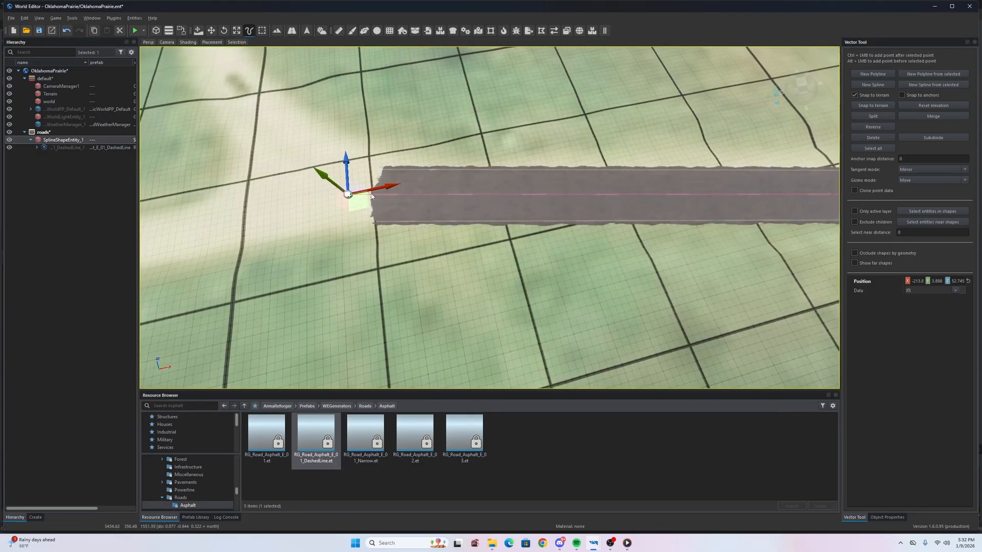
left_click_drag(411, 190, 451, 160)
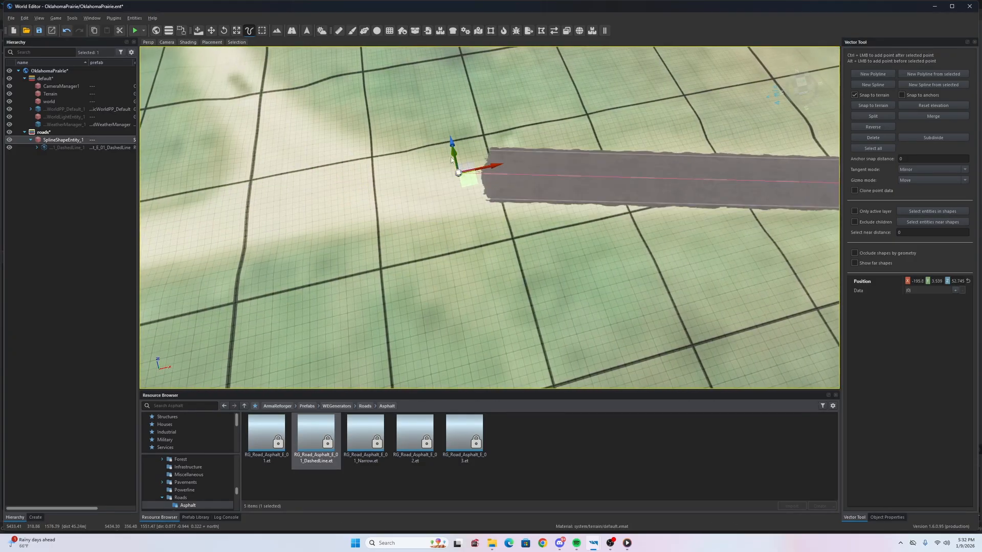
left_click_drag(456, 166, 465, 200)
right_click_drag(465, 201, 307, 179)
- Readjust the new road end point along Z to 50.957
key("s")
right_click_drag(639, 191, 660, 197)
key("w")
key("d")
key("s")
left_click_drag(680, 223, 697, 237)
right_click_drag(696, 236, 859, 256)
- Add another point extending the road left and place it on the satellite road
key("a")
key("w")
key("s")
right_click_drag(312, 245, 424, 255)
key("a")
left_click(276, 245, "ctrl")
key("a")
key("w")
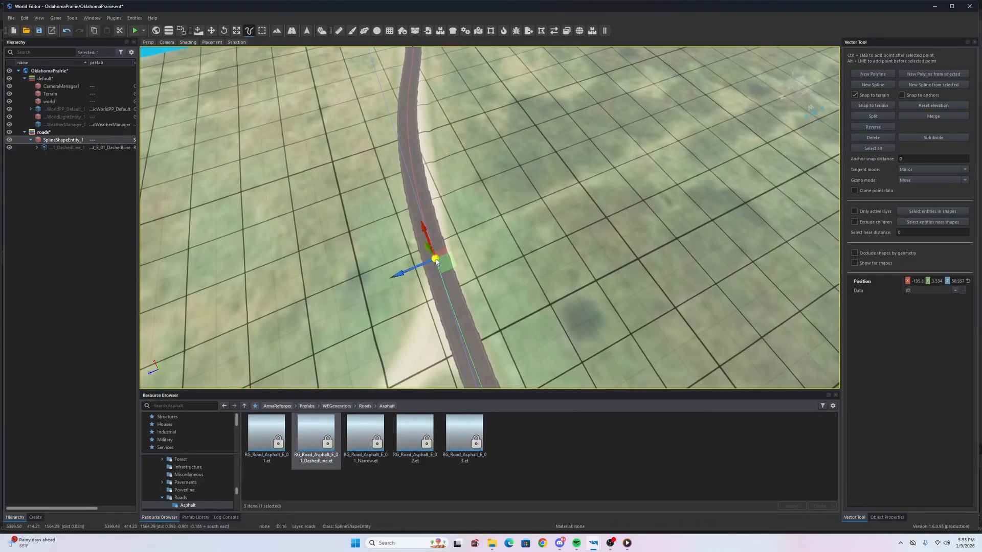
left_click_drag(463, 298, 463, 297)
- Raise the road's western point slightly on its Z gizmo
key("a")
right_click_drag(464, 298, 616, 231)
key("a")
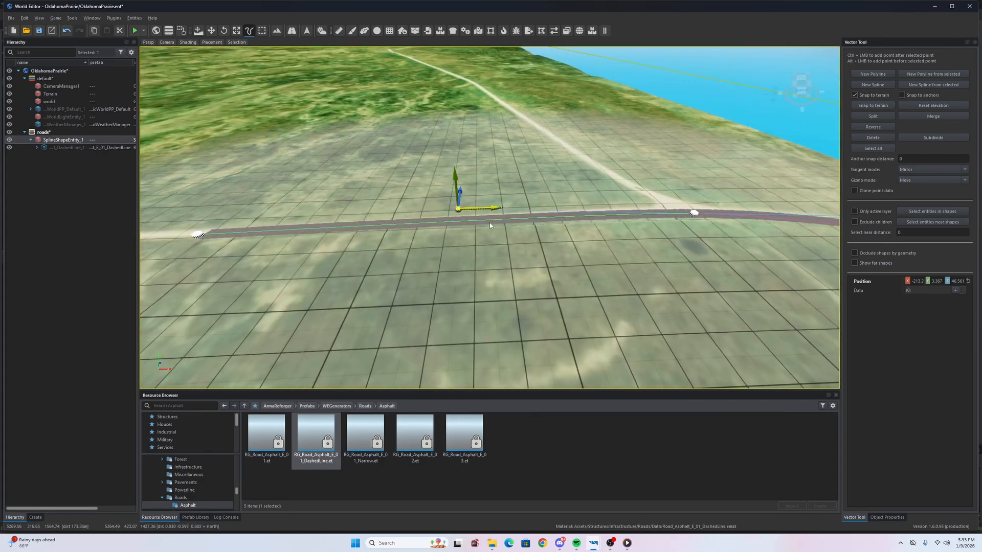
key("d")
right_click_drag(514, 236, 481, 285)
key("s")
key("w")
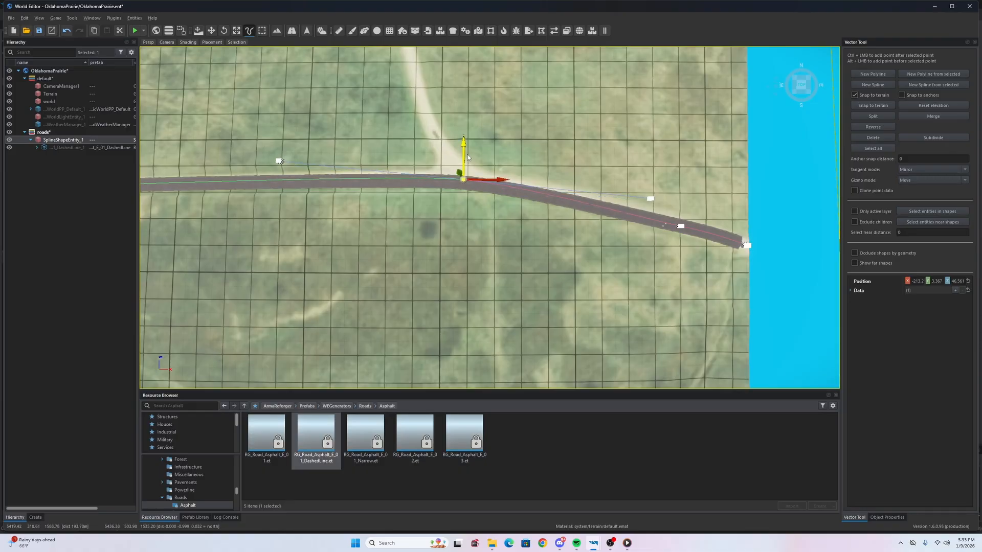
right_click_drag(468, 163, 423, 189)
key("a")
key("w")
left_click_drag(469, 211, 469, 205)
right_click_drag(478, 234, 443, 260)
key("s")
key("w")
- Select the road point at the bend and switch to the Move tool
key("s")
key("w")
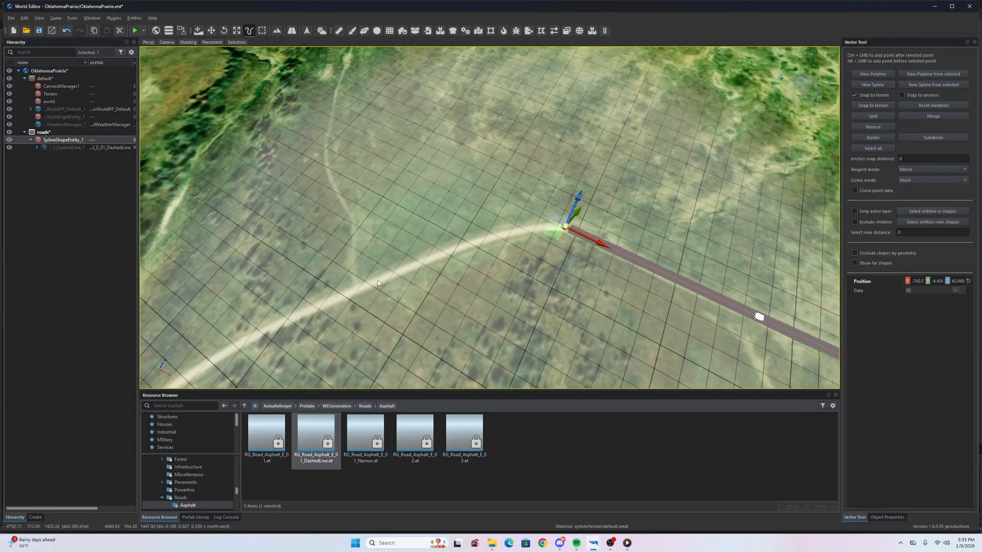
right_click_drag(513, 243, 532, 246)
key("w")
left_click(426, 234)
right_click_drag(434, 245, 437, 251)
key("s")
key("d")
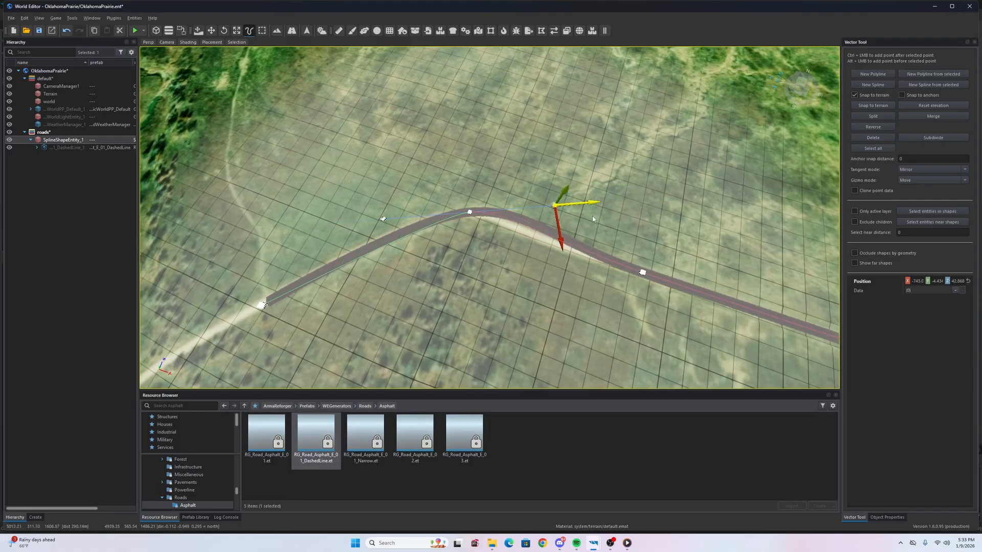
key("w")
key("a")
right_click_drag(432, 191, 450, 195)
- Select the bend point for spline editing and survey the road's unfinished western end
key("w")
key("d")
key("s")
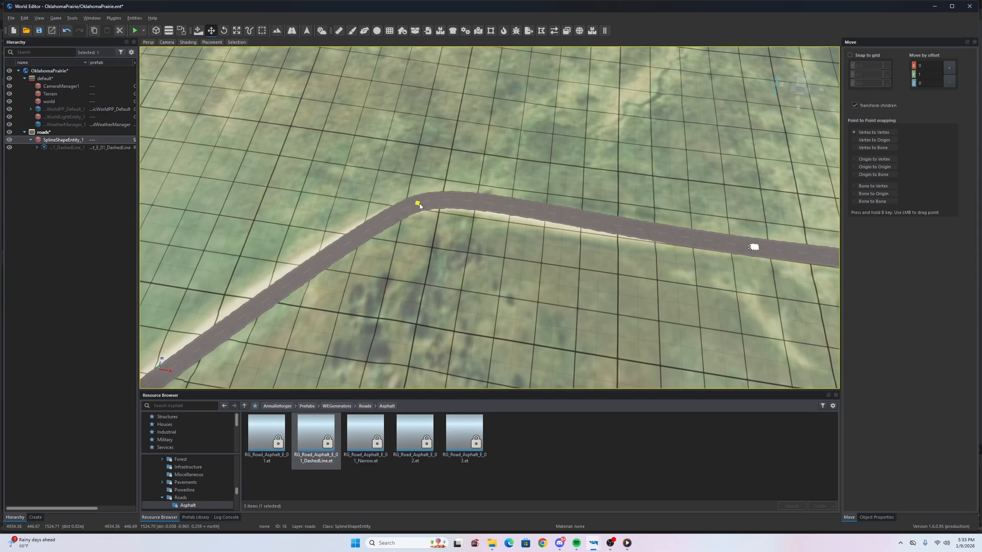
double_click(419, 206)
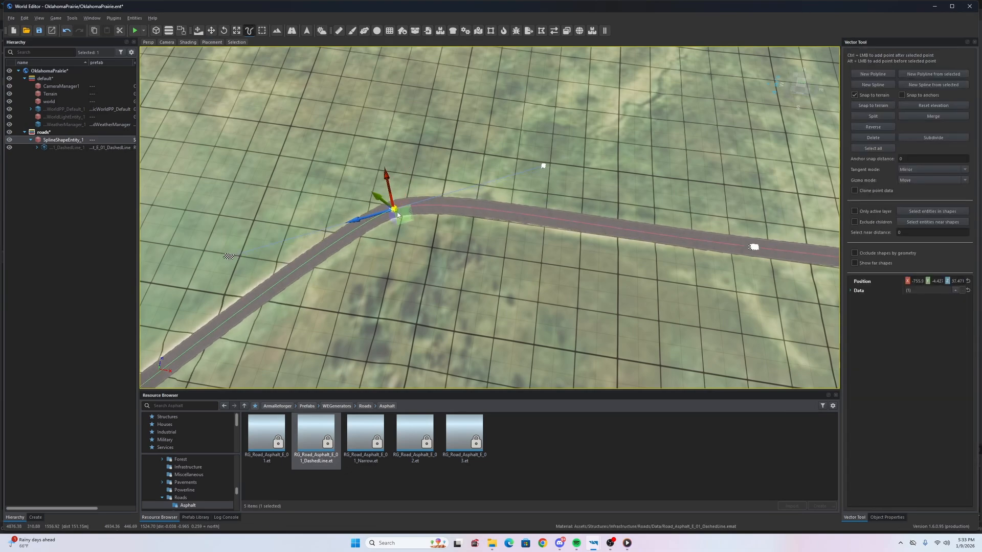
right_click_drag(398, 216, 461, 159)
mouse_move(490, 218)
right_mouse_down()
mouse_move(468, 301)
mouse_move(461, 276)
mouse_move(440, 286)
mouse_move(440, 138)
mouse_move(445, 189)
mouse_move(504, 210)
right_mouse_up()
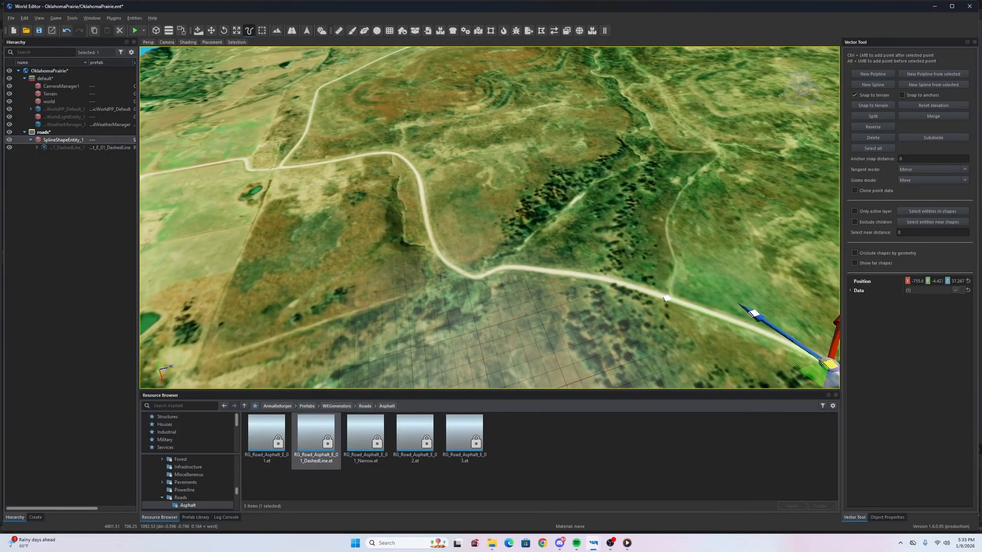
right_click_drag(541, 205, 602, 220)
right_click_drag(485, 312, 488, 311)
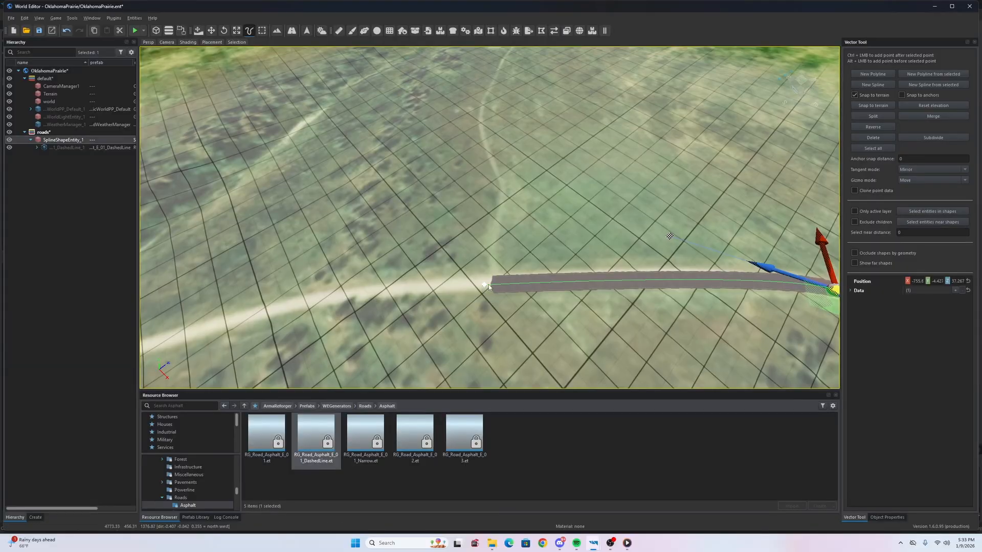
mouse_move(485, 287)
right_mouse_down()
mouse_move(410, 270)
mouse_move(383, 192)
mouse_move(404, 286)
mouse_move(457, 266)
mouse_move(450, 309)
mouse_move(435, 309)
mouse_move(481, 292)
right_mouse_up()
right_click_drag(547, 294, 468, 292)
- Add road points along the dirt trail, undoing one badly placed end point with Ctrl+Z
key("w")
key("d")
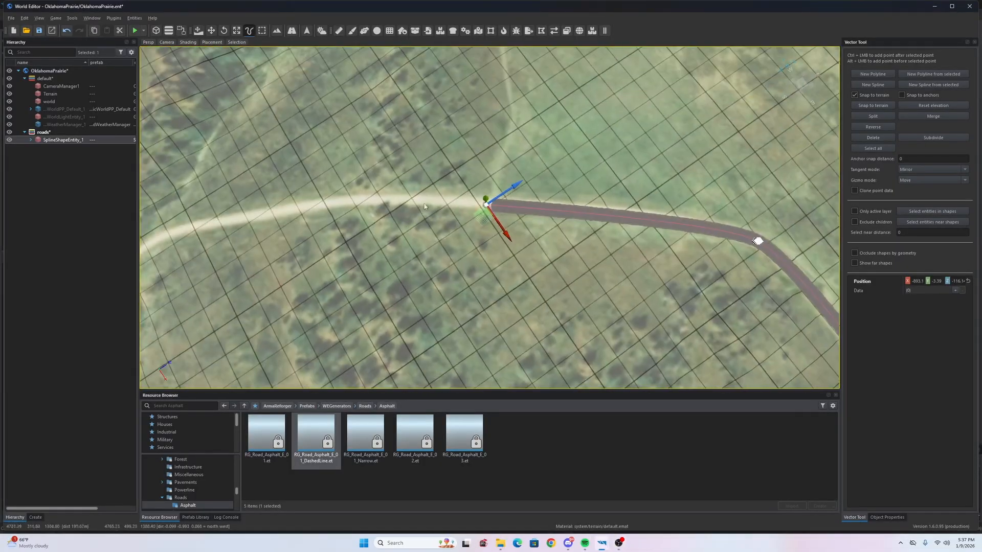
key("a")
left_click(596, 188, "ctrl")
right_click_drag(596, 188, 537, 194)
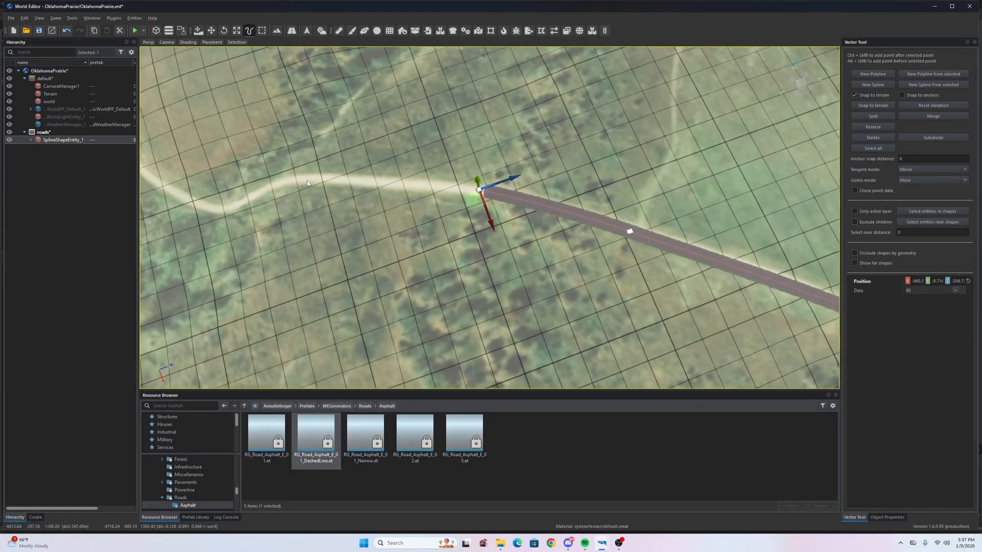
left_click(435, 192, "ctrl")
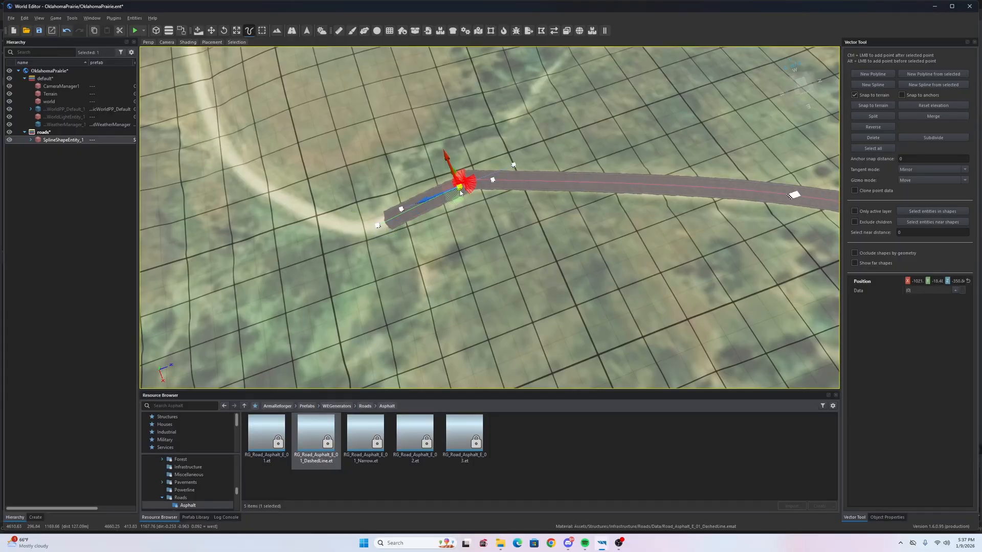
key("ctrl+z")
key("ctrl+z")
key("ctrl+z")
left_click(381, 221, "ctrl")
key("a")
right_click_drag(381, 221, 425, 225)
left_click(419, 226, "ctrl")
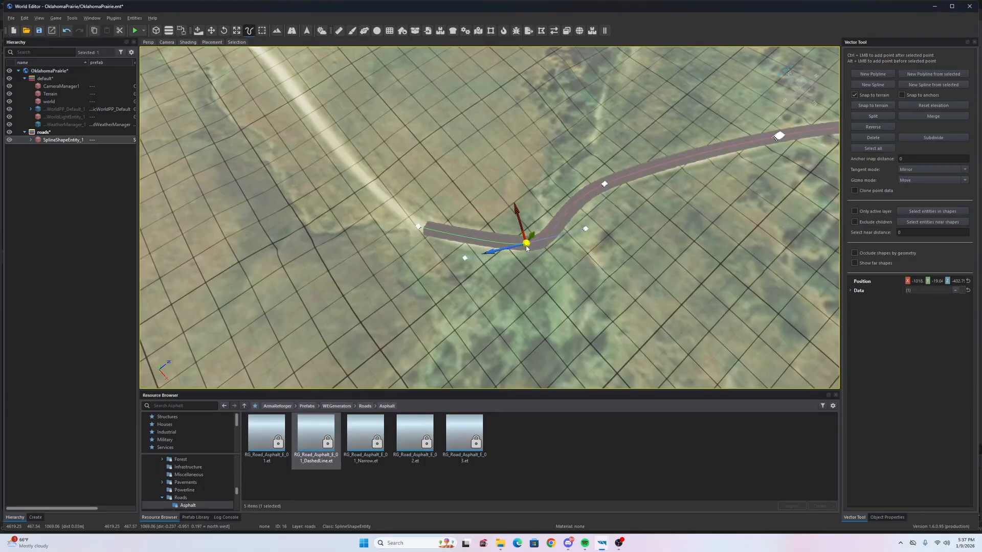
- Continue adding spline points westward along the dirt path toward the junction
left_click(527, 264)
right_click_drag(526, 263, 517, 205)
left_click(527, 274)
left_click(354, 198, "ctrl")
right_click_drag(411, 280, 469, 213)
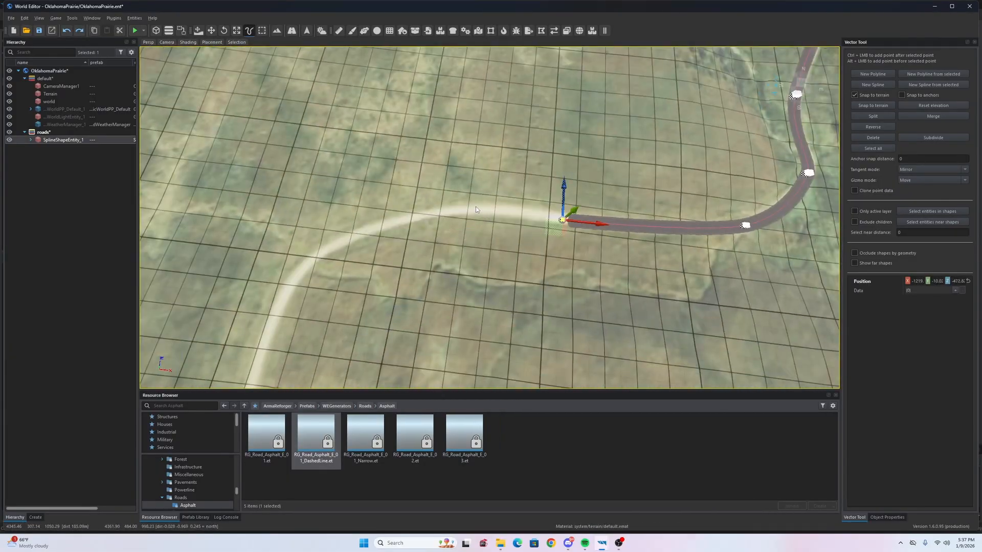
left_click(343, 241)
left_click(308, 264, "ctrl")
right_click_drag(309, 264, 393, 202)
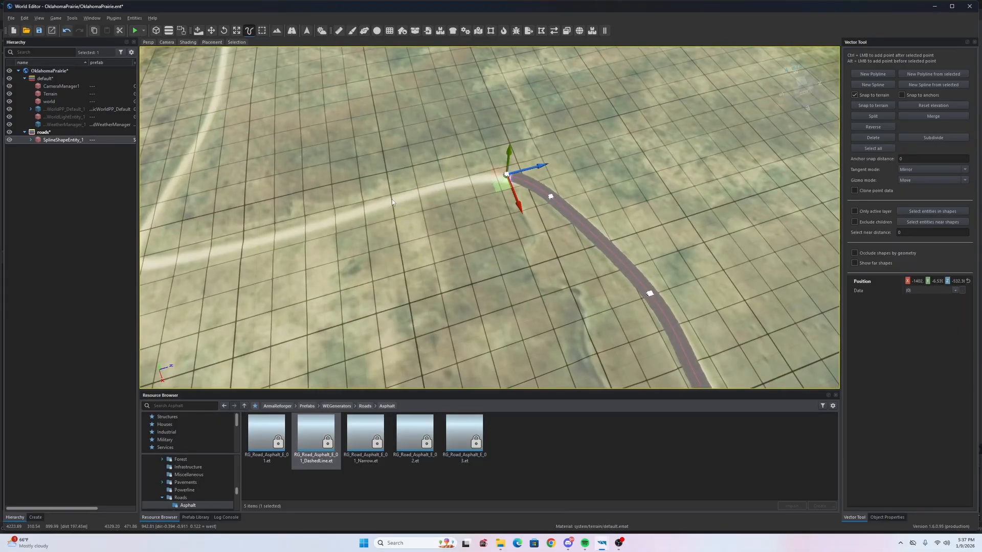
left_click_drag(488, 183, 489, 184)
right_click_drag(489, 184, 588, 197)
left_click(614, 200)
left_click(423, 237, "ctrl")
right_click_drag(423, 236, 535, 252)
- Add points around the path's bend and tighten that curve with a tangent handle
left_click(500, 271, "ctrl")
left_click(454, 240, "ctrl")
right_click_drag(451, 247, 409, 241)
left_click(513, 225)
right_click_drag(513, 225, 567, 225)
left_click(340, 367, "ctrl")
right_click_drag(340, 366, 421, 214)
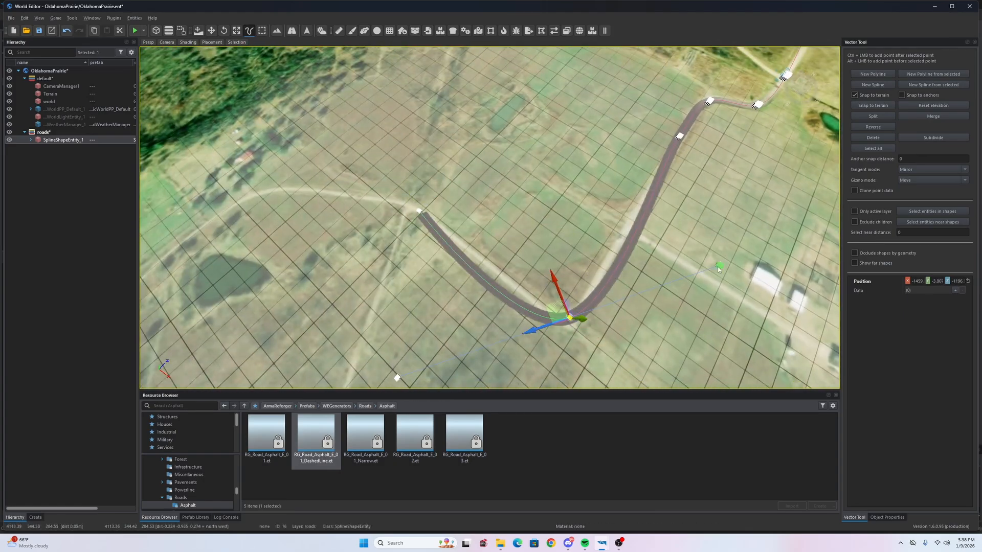
right_click_drag(683, 289, 614, 174)
left_click_drag(524, 142, 492, 167)
- Extend the road end further along the dirt path, then deselect it and pick a bend point
right_click_drag(515, 160, 460, 174)
left_click(332, 201)
right_click_drag(333, 201, 487, 197)
left_click(340, 264, "ctrl")
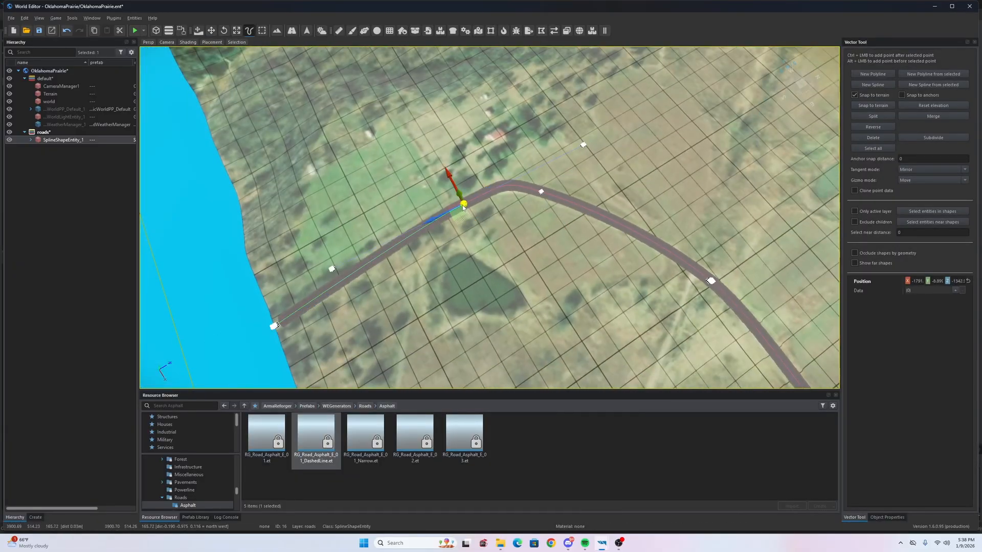
right_click_drag(442, 221, 511, 208)
key("Escape")
left_click(510, 206)
right_click_drag(593, 258, 562, 230)
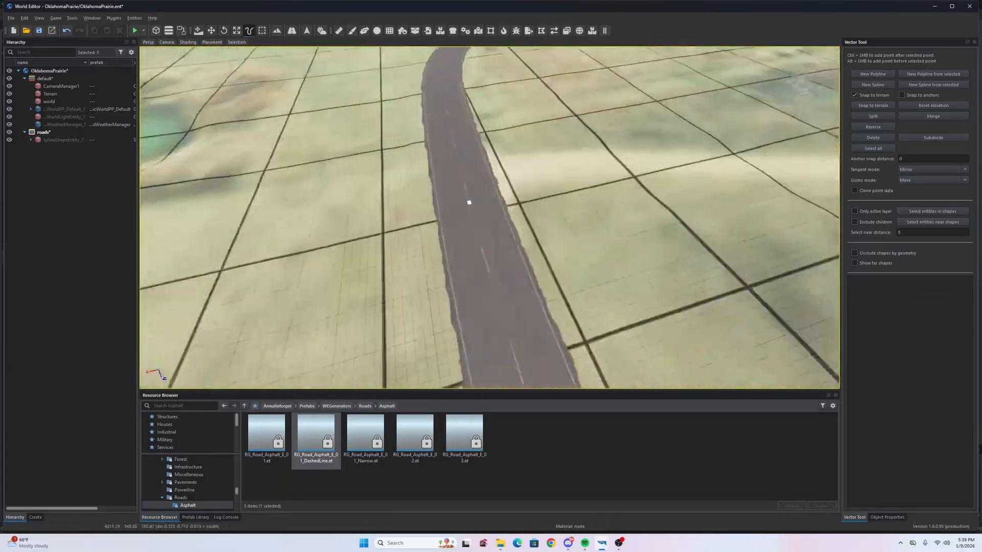
- Create SplineShapeEntity_2 as a second road branching off the first and frame the new junction
right_click_drag(467, 202, 413, 229)
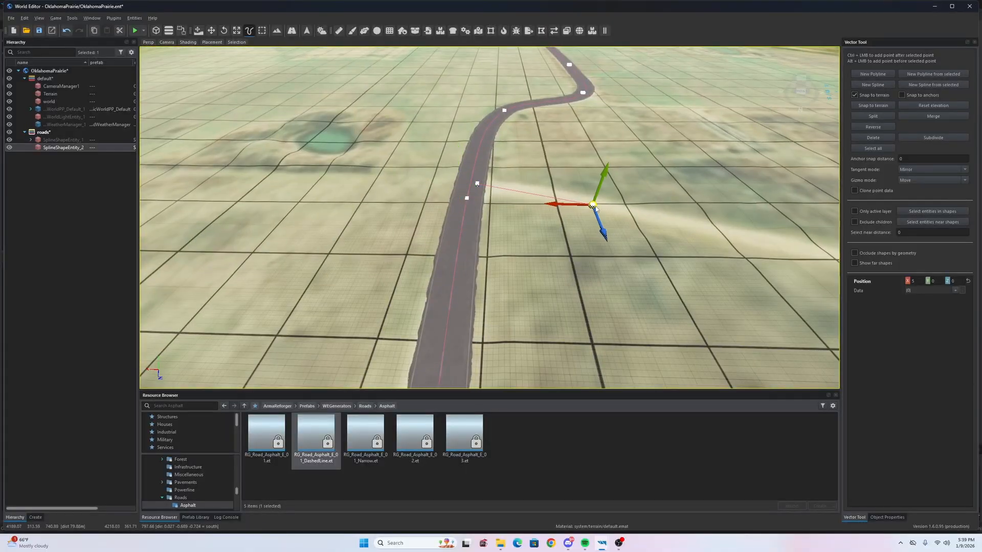
double_click(77, 148)
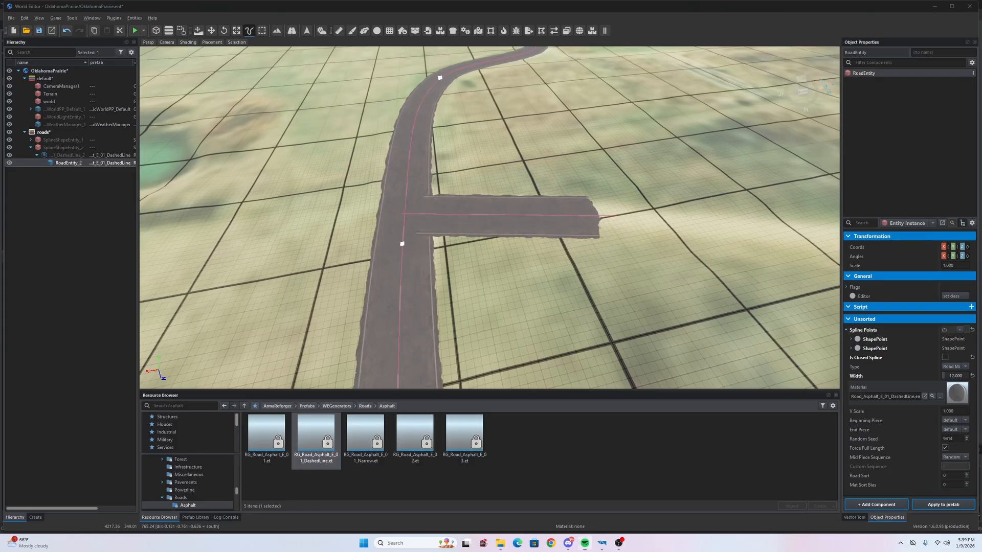
right_click_drag(464, 234, 245, 197)
key("s")
key("w")
key("w")
key("s")
right_click_drag(442, 189, 443, 224)
key("w")
left_click(444, 224)
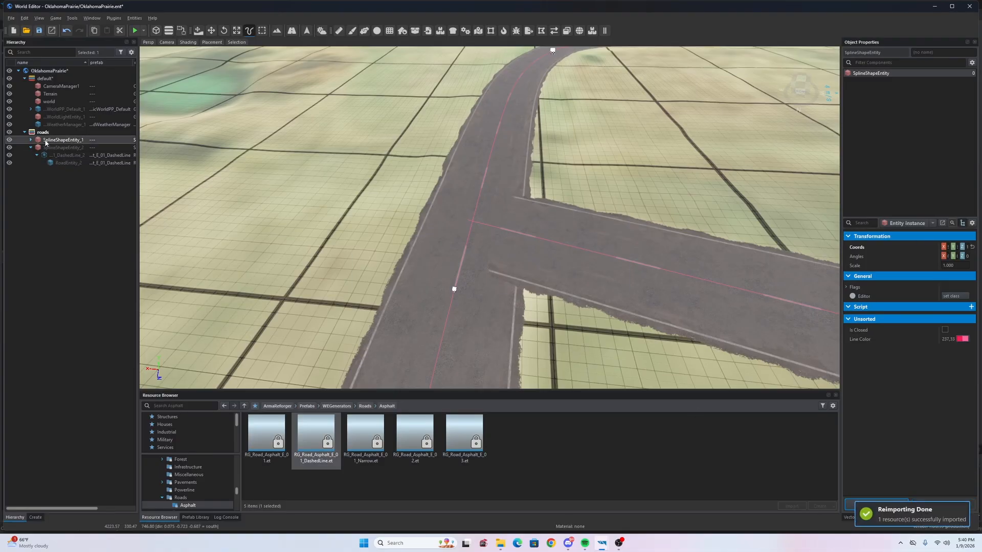
- Clear the selection and fly the camera toward the new road junction
scroll(915, 389, "down", 8)
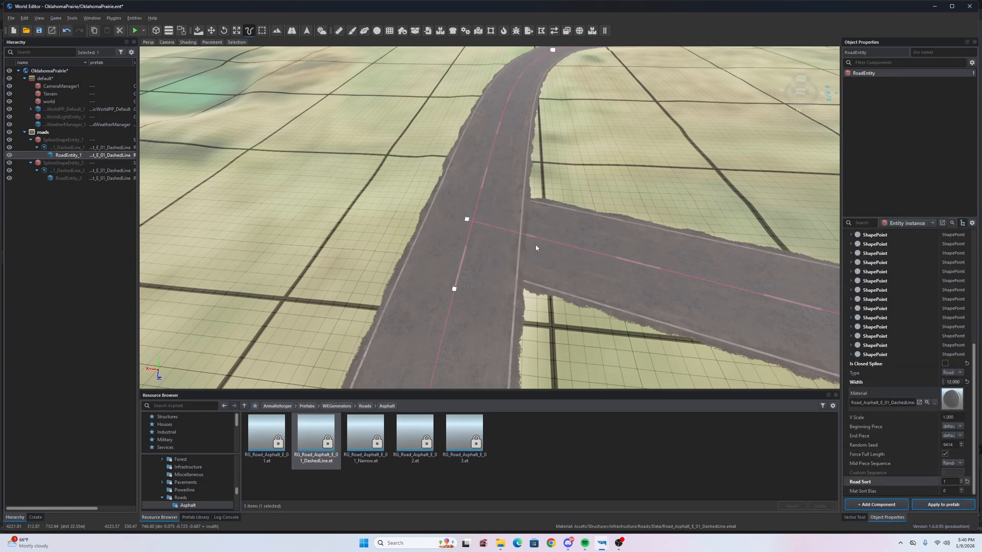
left_click(380, 245)
right_click_drag(380, 246, 644, 210)
key("w")
key("w")
key("s")
key("w")
key("s")
key("w")
- Drop to the road surface and look along the roads at the T-junction
key("w")
key("a")
key("w")
right_click_drag(429, 324, 463, 273)
key("a")
key("d")
key("w")
key("w")
right_click_drag(354, 243, 384, 197)
key("s")
key("a")
key("w")
key("d")
key("w")
right_click_drag(424, 267, 415, 231)
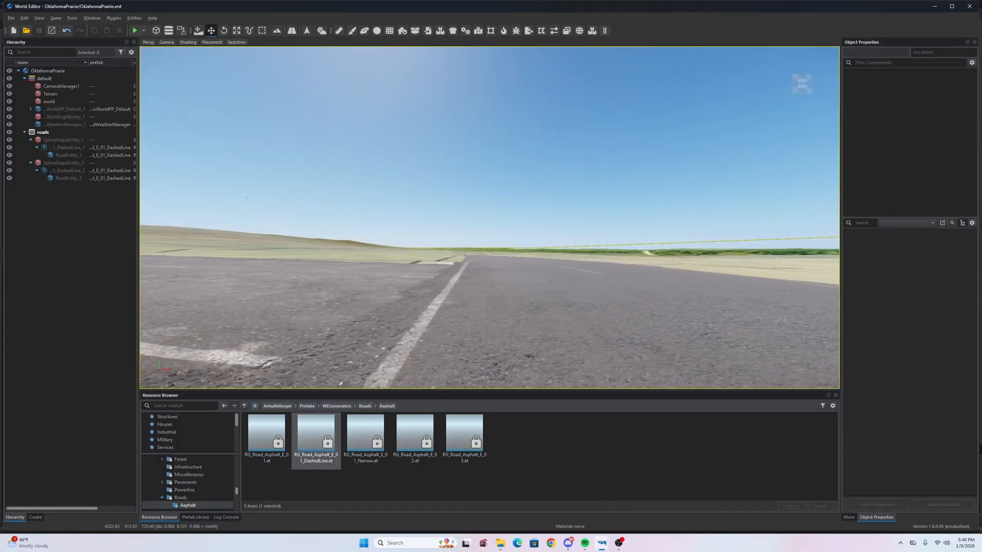
key("s")
right_click_drag(415, 231, 187, 309)
key("a")
key("s")
key("w")
key("s")
key("w")
right_click_drag(440, 328, 746, 303)
key("s")
key("s")
key("a")
key("a")
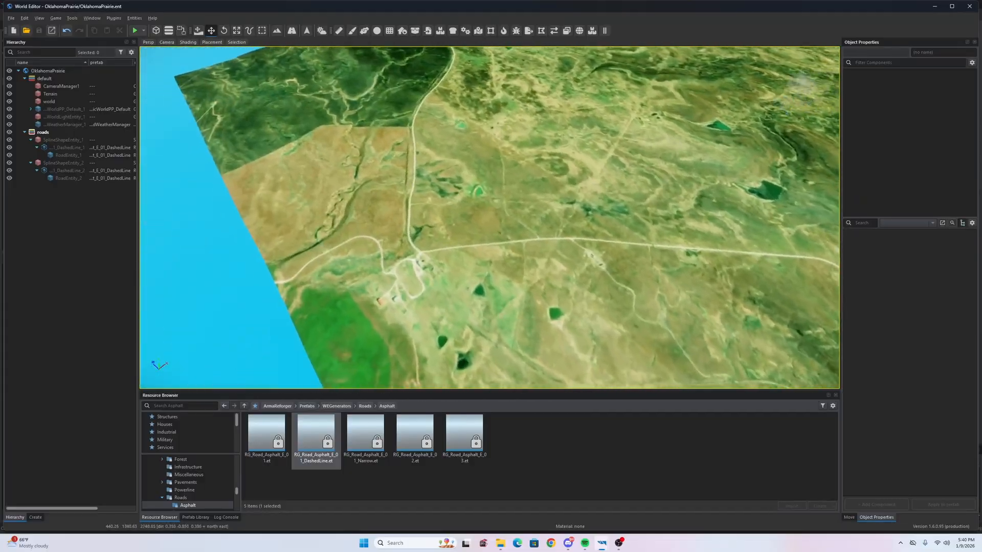
right_click_drag(588, 297, 564, 308)
key("w")
key("s")
key("a")
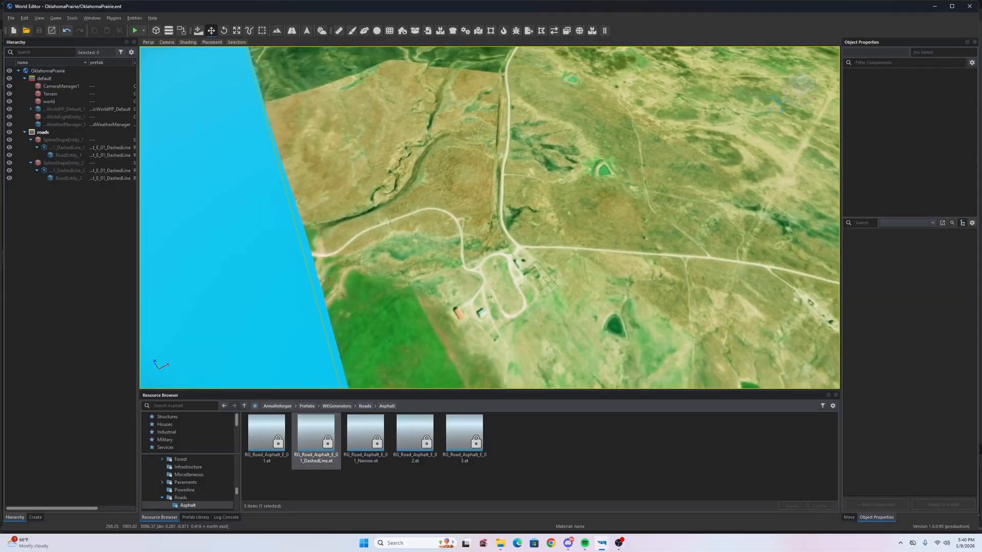
right_click_drag(563, 308, 693, 296)
key("a")
key("w")
key("s")
right_click_drag(460, 246, 413, 259)
right_click_drag(327, 324, 338, 331)
key("d")
right_click_drag(565, 245, 454, 252)
key("w")
key("d")
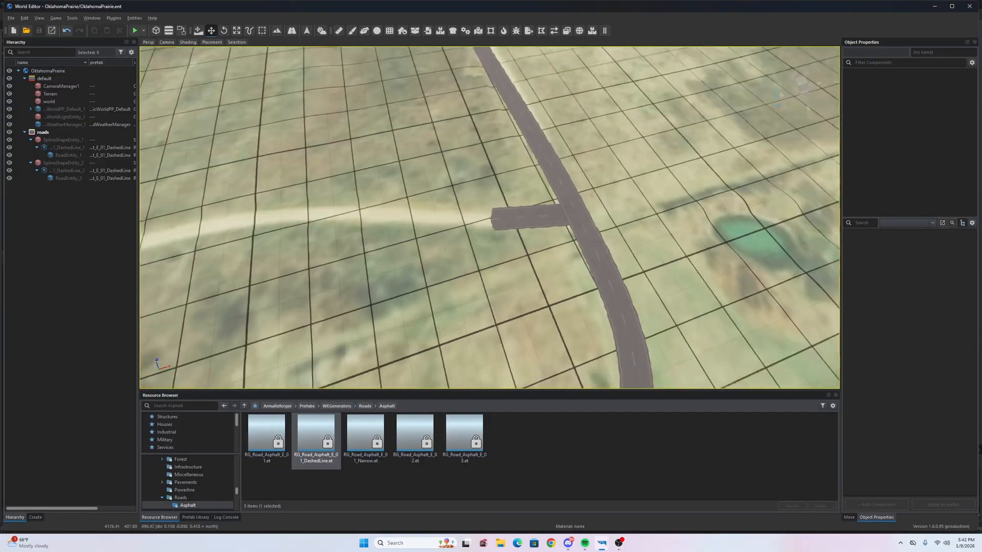
key("w")
- Select the second road and add two points around its first bend, undoing a stray point
left_click(573, 235)
key("s")
right_click_drag(548, 253, 504, 230)
key("w")
key("s")
left_click(440, 232)
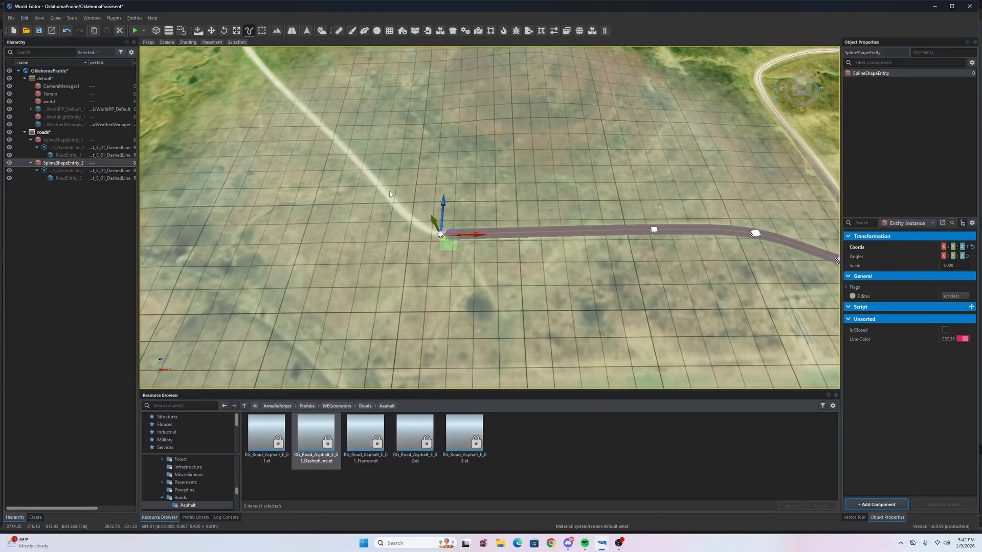
left_click(395, 195)
right_click_drag(395, 195, 489, 210)
key("w")
left_click(419, 165)
key("ctrl+z")
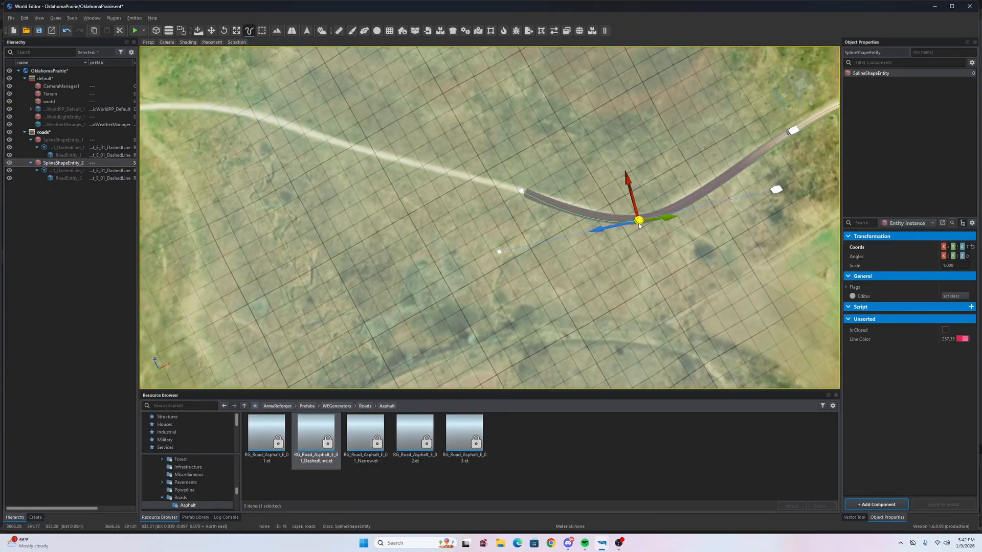
- Shorten a tangent handle on the second road to ease its curve
left_click(776, 190)
right_click_drag(776, 190, 631, 197)
left_click_drag(632, 197, 601, 197)
key("w")
left_click(545, 194)
right_click_drag(548, 196, 486, 184)
key("s")
- Extend the second road with five more points leftward along the trail
left_click(422, 170)
right_click_drag(421, 170, 460, 205)
key("a")
left_click(511, 228)
left_click(434, 226)
left_click(371, 246)
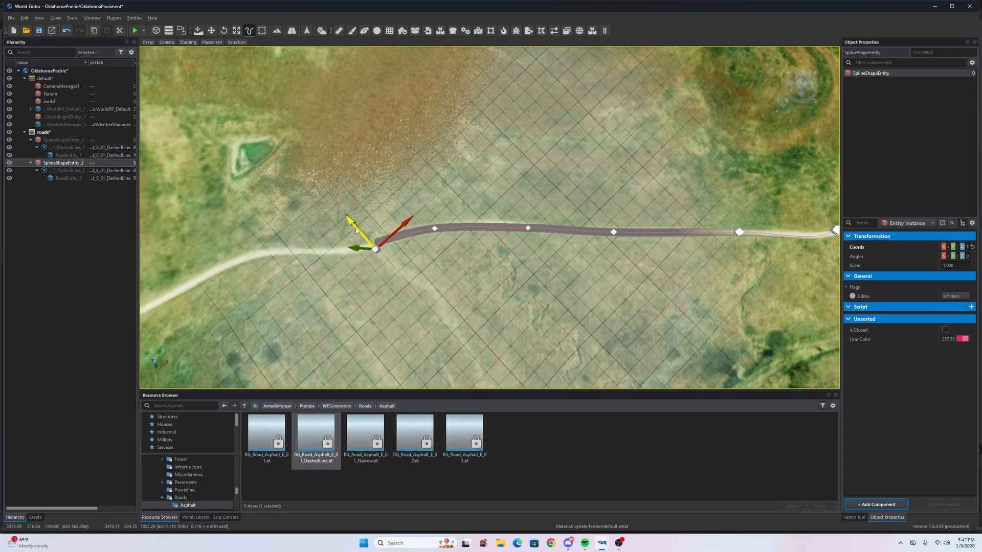
right_click_drag(422, 250, 394, 240)
key("a")
left_click(365, 216)
right_click_drag(549, 236, 535, 237)
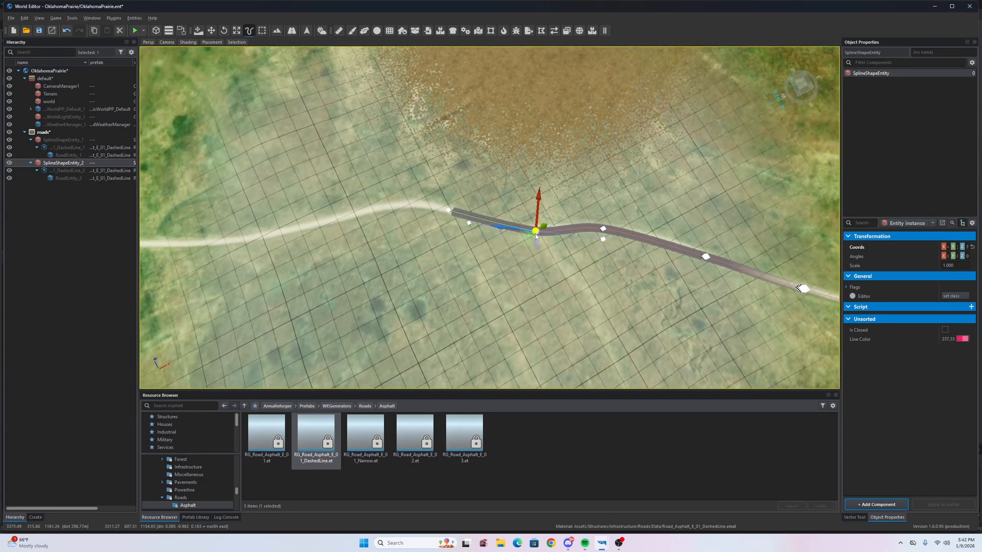
right_click_drag(495, 243, 498, 239)
key("a")
key("w")
- Continue the road from its end point with six points along the white track
left_click(536, 213)
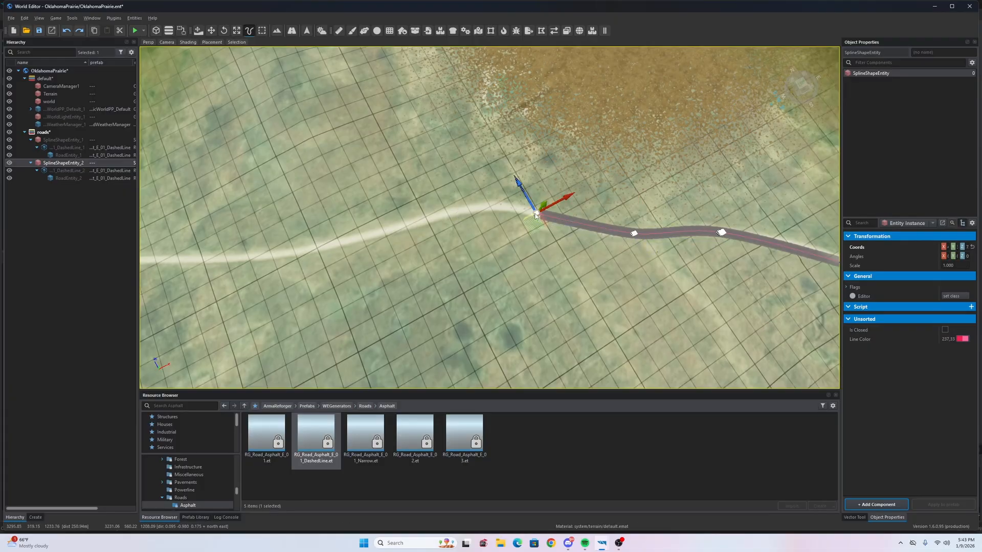
left_click(430, 220)
key("w")
key("s")
key("a")
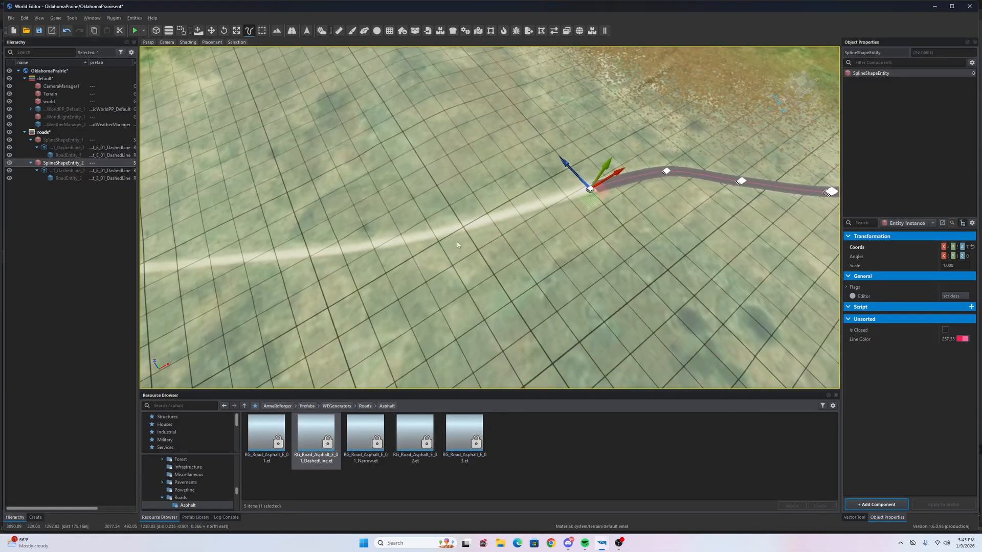
left_click(450, 237)
right_click_drag(450, 237, 460, 230)
left_click(404, 251)
right_click_drag(404, 250, 483, 220)
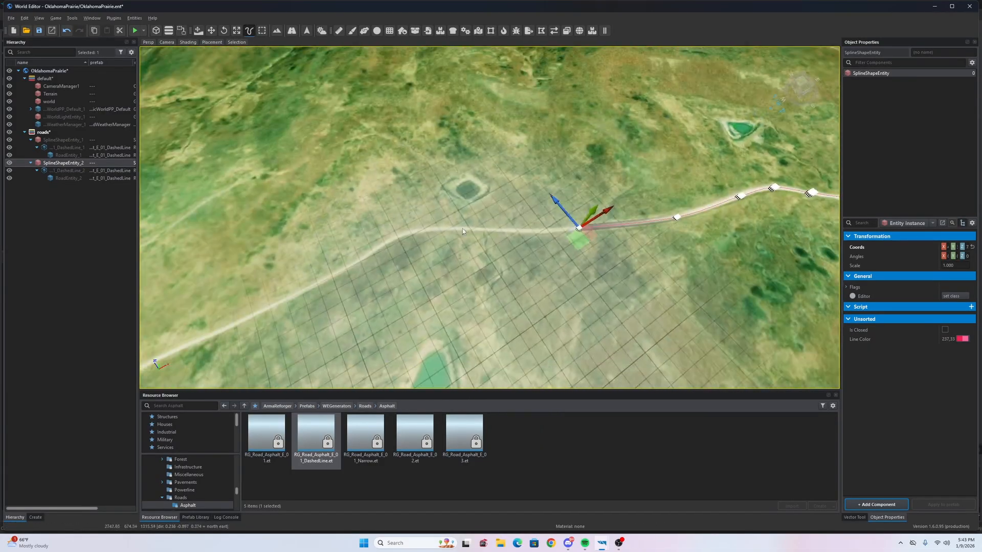
left_click(463, 228)
key("w")
key("a")
left_click(485, 219)
left_click(427, 249)
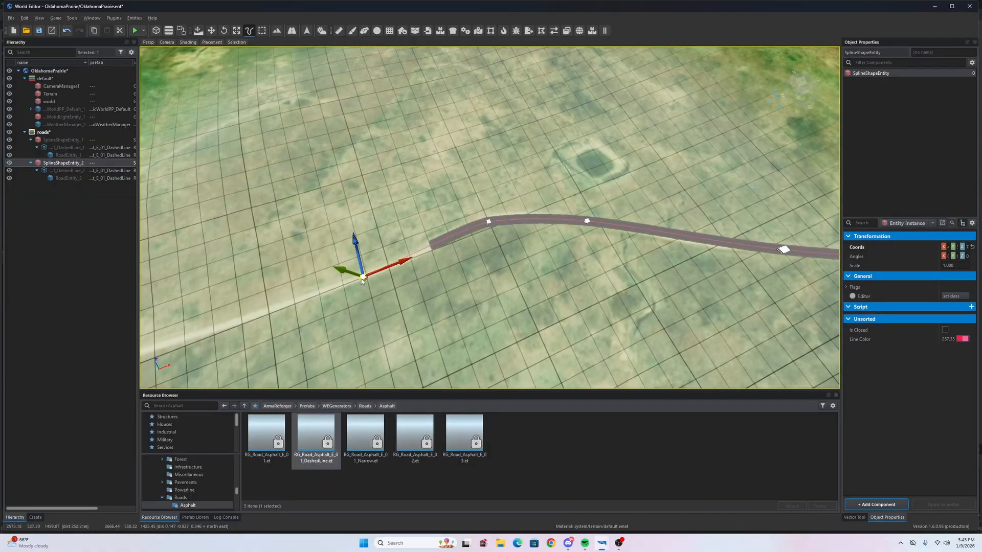
key("w")
right_click_drag(363, 281, 471, 233)
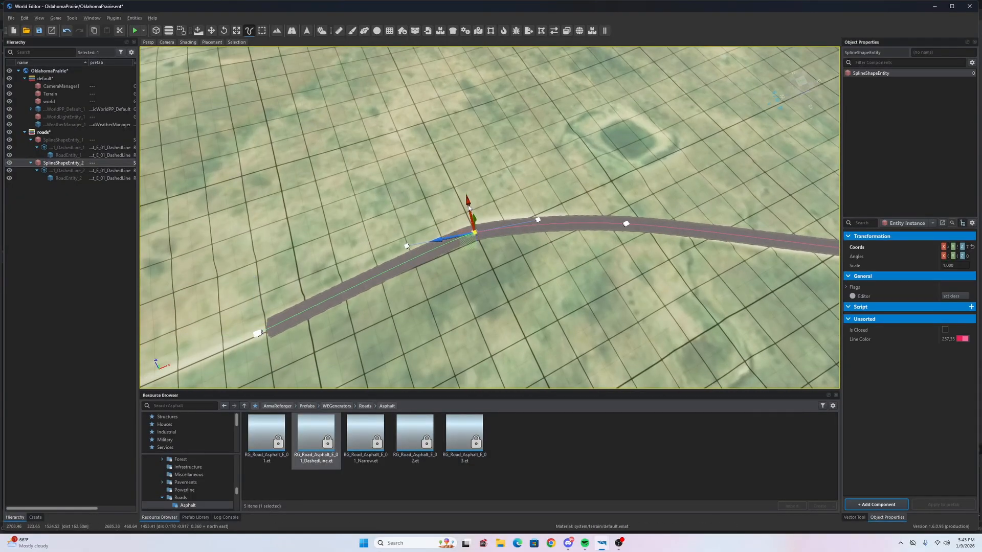
- Undo the last spline edit and add three road points around the bend
key("s")
key("a")
right_click_drag(480, 205, 460, 262)
key("ctrl+z")
left_click(372, 270)
key("a")
right_click_drag(372, 270, 494, 228)
key("s")
left_click(547, 259)
left_click(489, 241)
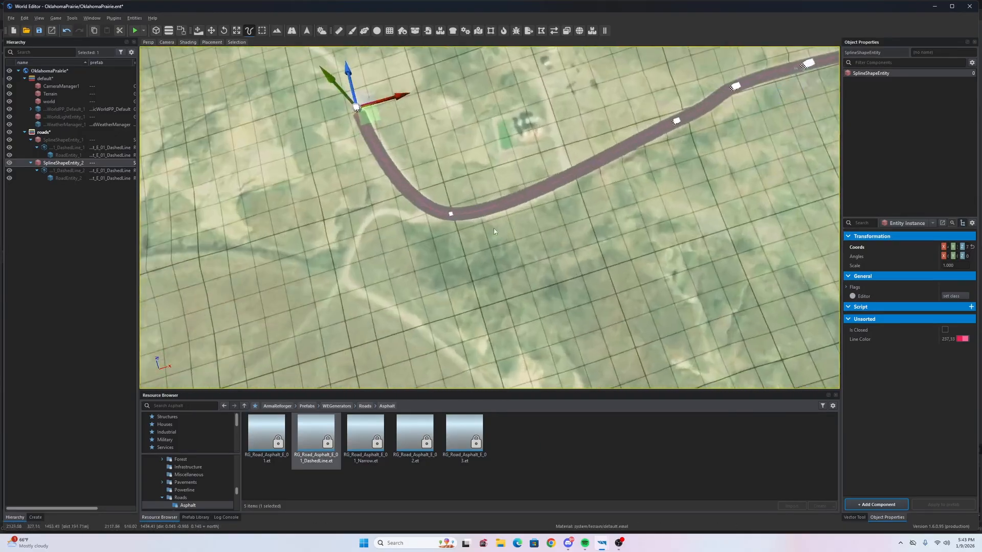
- Shift the bend point onto the track and pull its tangent inward to tighten the bend
left_click(450, 213)
left_click_drag(447, 198, 449, 209)
key("Escape")
right_click_drag(449, 209, 461, 204)
right_click_drag(604, 258, 603, 255)
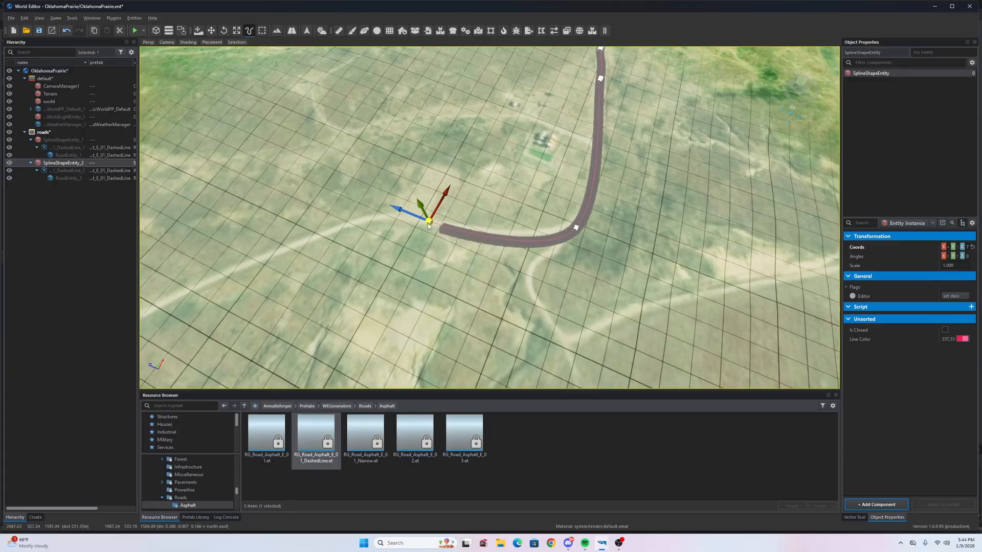
left_click(657, 147)
right_click_drag(657, 145, 643, 140)
key("d")
left_click_drag(609, 138, 579, 184)
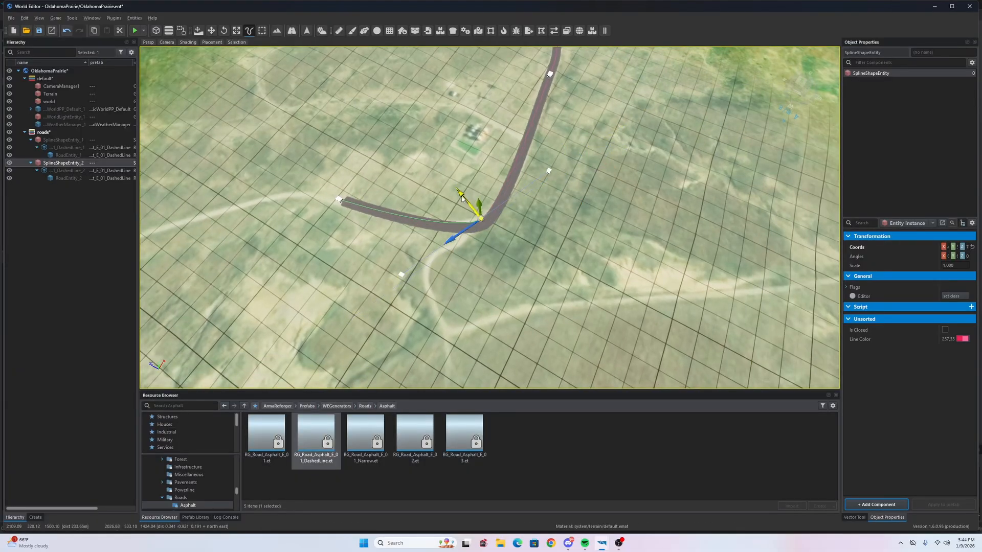
left_click_drag(462, 199, 461, 197)
left_click(587, 250)
right_click_drag(587, 251, 575, 215)
key("w")
- Select the road's end point and add a new point to the left
left_click(535, 199)
right_click_drag(532, 189, 519, 204)
key("w")
left_click_drag(600, 228, 602, 228)
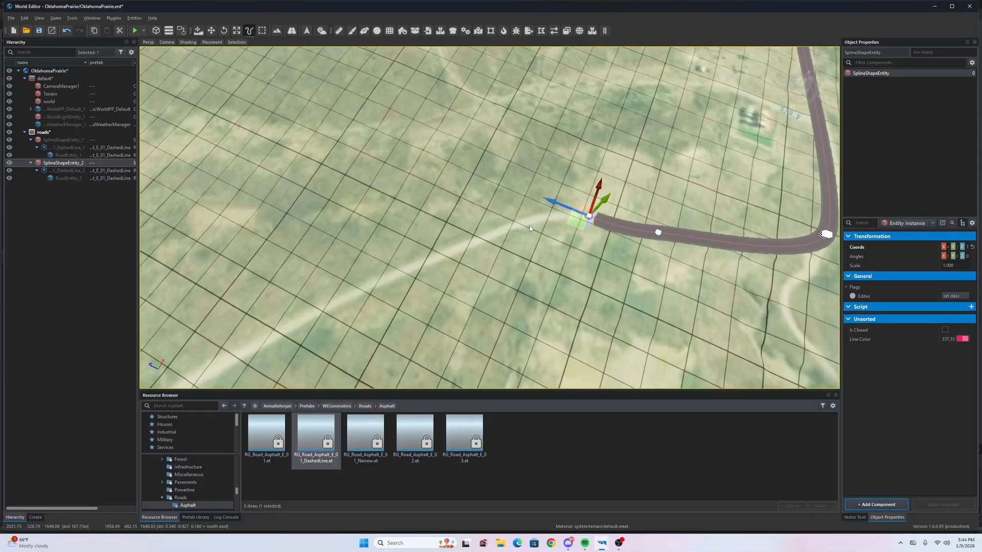
left_click(388, 271, "ctrl")
right_click_drag(409, 266, 603, 243)
key("d")
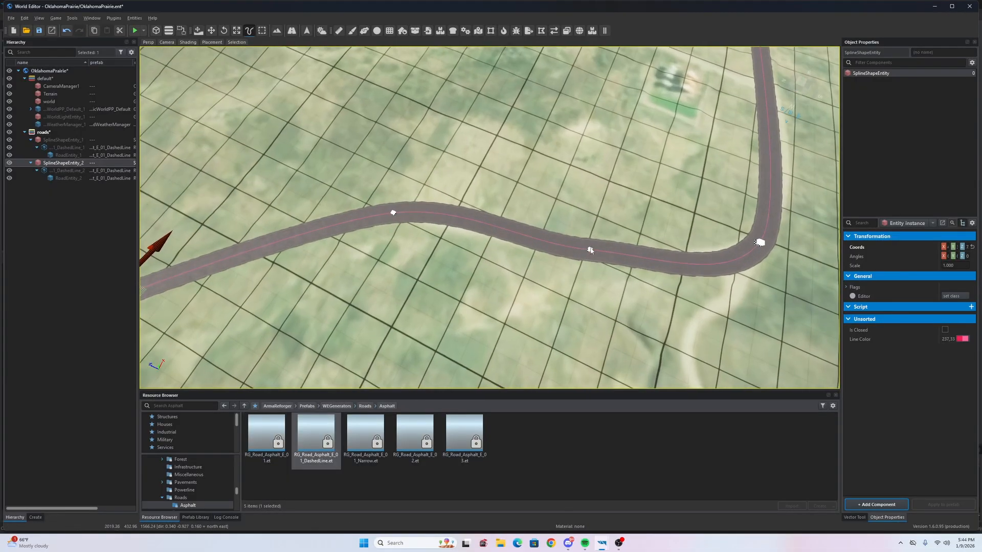
- Select the middle spline point and its right tangent handle, then deselect the road
left_click(555, 238)
left_click(677, 248)
left_click(588, 289)
right_click_drag(589, 288, 490, 216)
left_click(449, 270)
key("a")
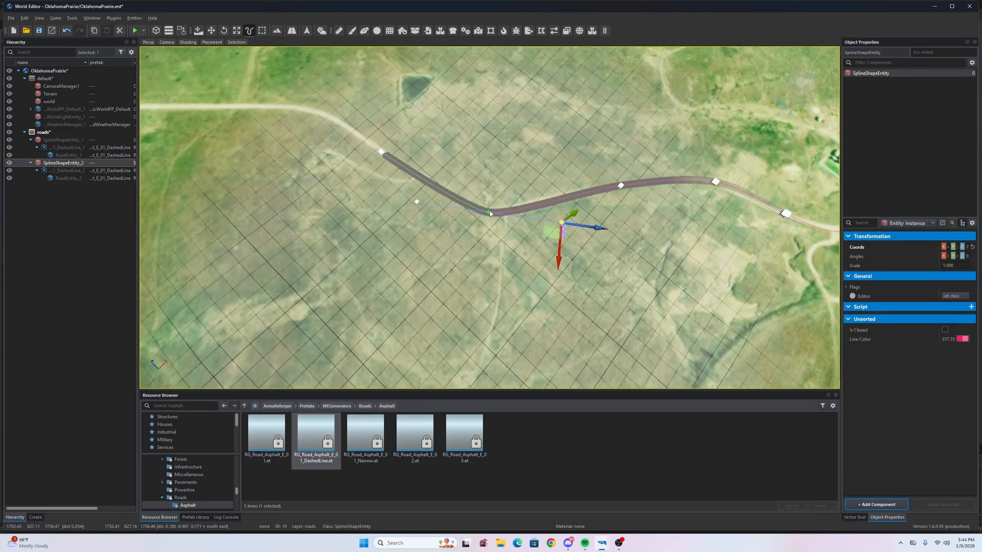
left_click(445, 244)
right_click_drag(444, 245, 560, 248)
key("a")
key("w")
- From the second road's end point, add four points along the dirt track
left_click(559, 248)
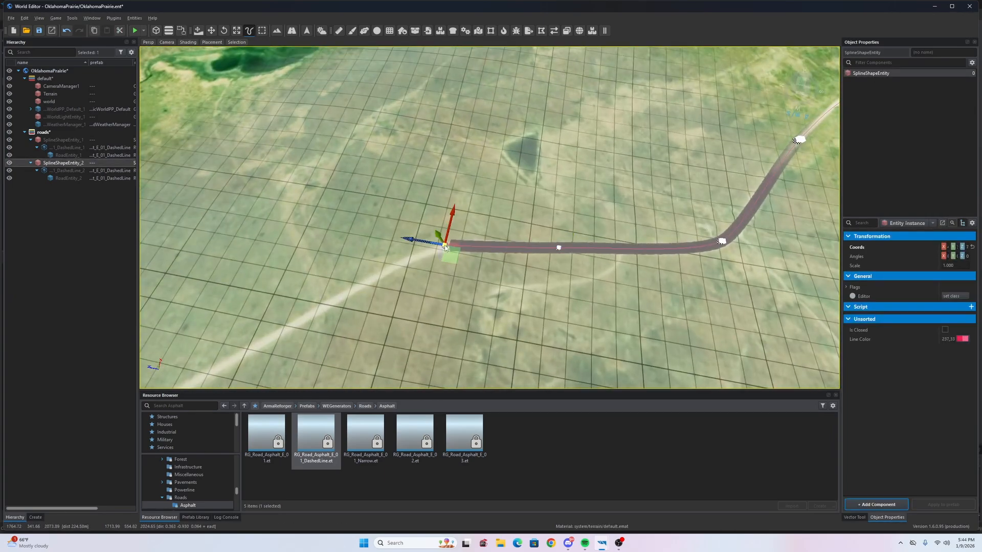
left_click(445, 248, "ctrl")
right_click_drag(444, 248, 485, 235)
left_click(397, 281, "ctrl")
right_click_drag(397, 281, 646, 251)
left_click(409, 246, "ctrl")
right_click_drag(409, 246, 605, 263)
left_click(330, 264, "ctrl")
right_click_drag(330, 264, 447, 271)
- Add four more road points leading up to the junction
left_click(234, 281, "ctrl")
right_click_drag(234, 280, 495, 238)
left_click(316, 268, "ctrl")
right_click_drag(316, 268, 491, 238)
left_click(288, 235, "ctrl")
right_click_drag(287, 236, 517, 236)
left_click(345, 225, "ctrl")
right_click_drag(346, 225, 563, 198)
- Add points on the dirt track and nudge the road's end point onto the track
key("w")
left_click(437, 206, "ctrl")
right_click_drag(438, 206, 452, 255)
left_click(611, 119)
right_click_drag(622, 109, 612, 250)
left_click(526, 250)
left_click_drag(529, 258, 550, 259)
left_click(285, 260, "ctrl")
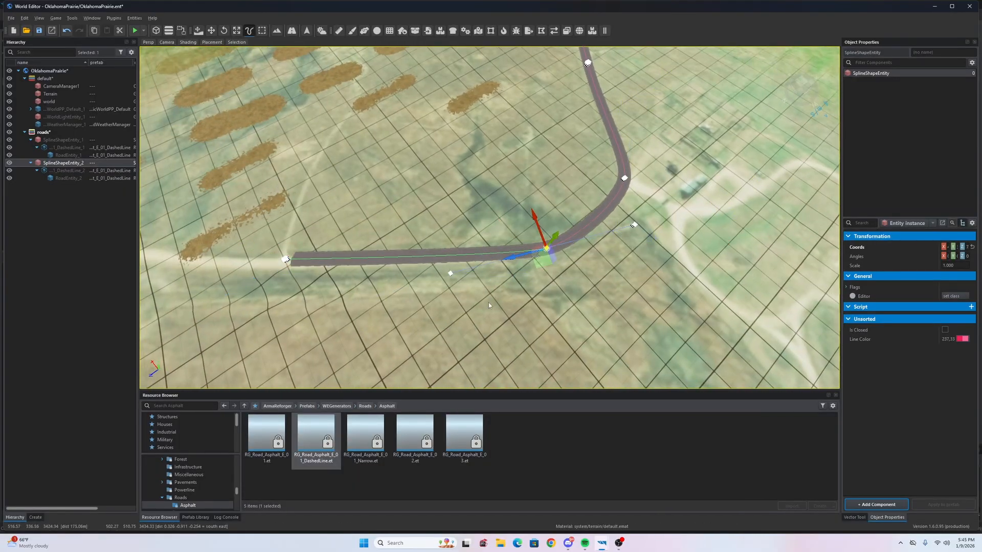
right_click_drag(488, 305, 475, 286)
left_click(463, 250)
left_click_drag(450, 231, 454, 238)
right_click_drag(454, 238, 502, 299)
right_click_drag(593, 264, 405, 278)
- Add six more road points along the dirt track toward the map edge
left_click(485, 274, "ctrl")
left_click(495, 335, "ctrl")
left_click(518, 261, "ctrl")
left_click(495, 234, "ctrl")
left_click(550, 207, "ctrl")
left_click(401, 239, "ctrl")
- Add a final end point onto the track, deselect the road, and fly toward the curved asphalt road
scroll(450, 270, "up", 3)
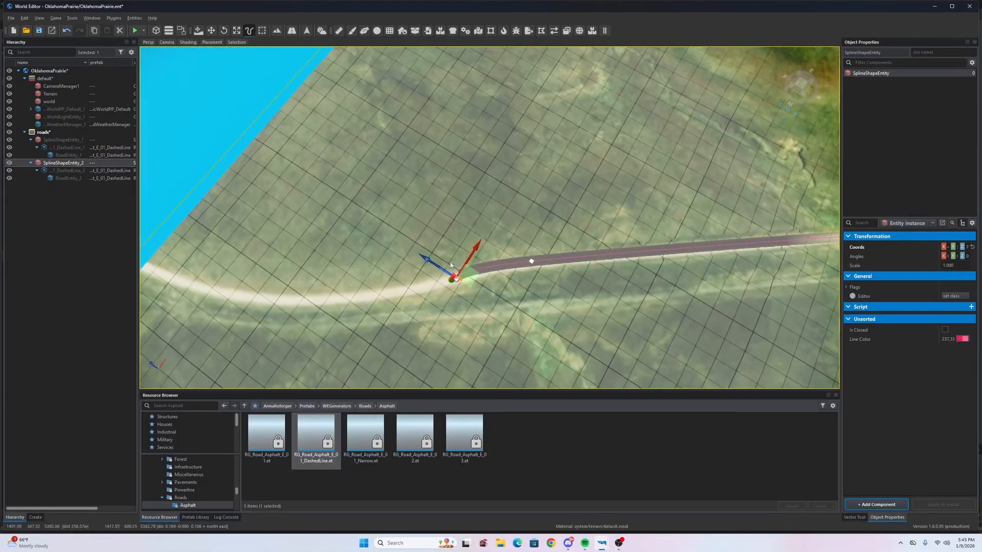
left_click(225, 297, "ctrl")
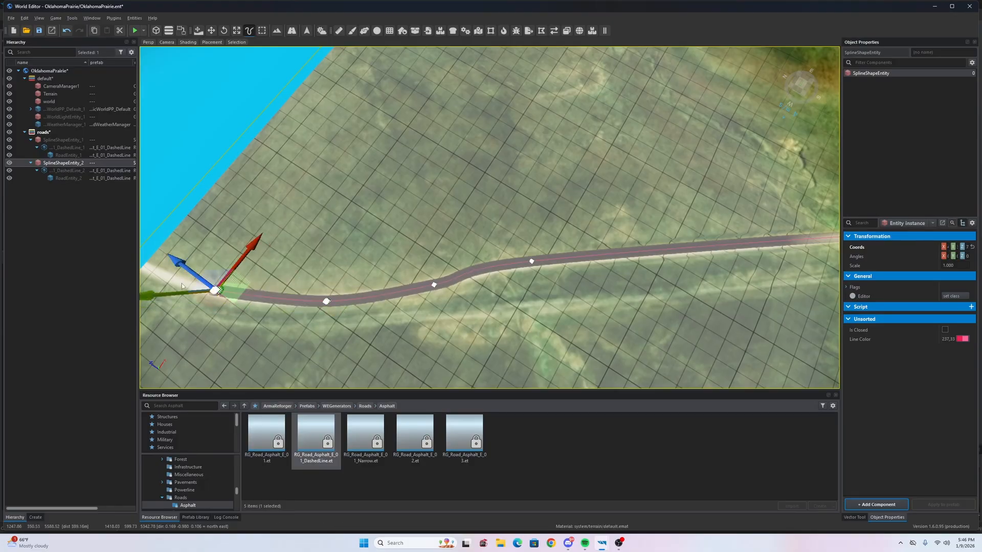
right_click_drag(213, 268, 369, 182)
right_click_drag(718, 203, 149, 306)
key("w")
right_click_drag(519, 306, 604, 215)
key("s")
key("Escape")
key("w")
key("s")
key("w")
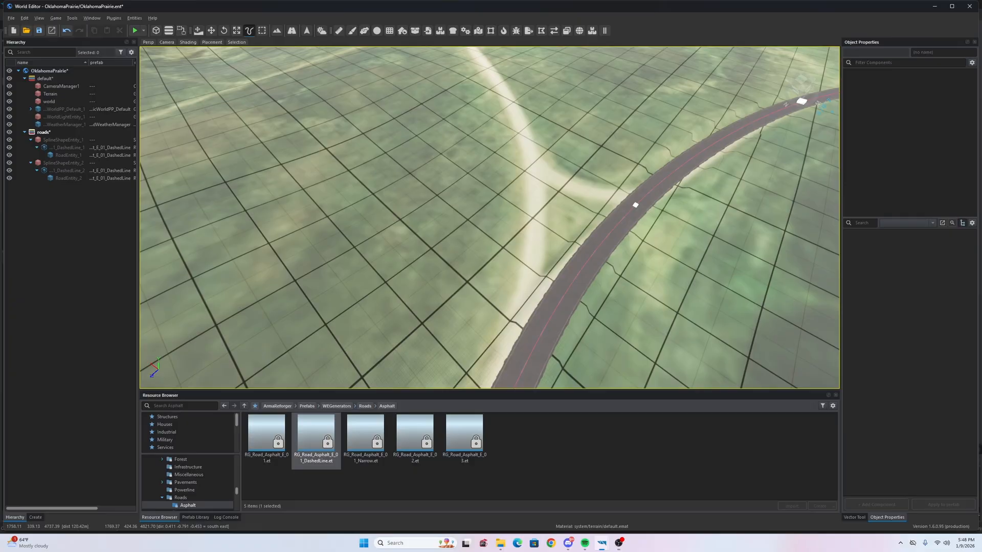
right_click_drag(681, 244, 874, 168)
key("w")
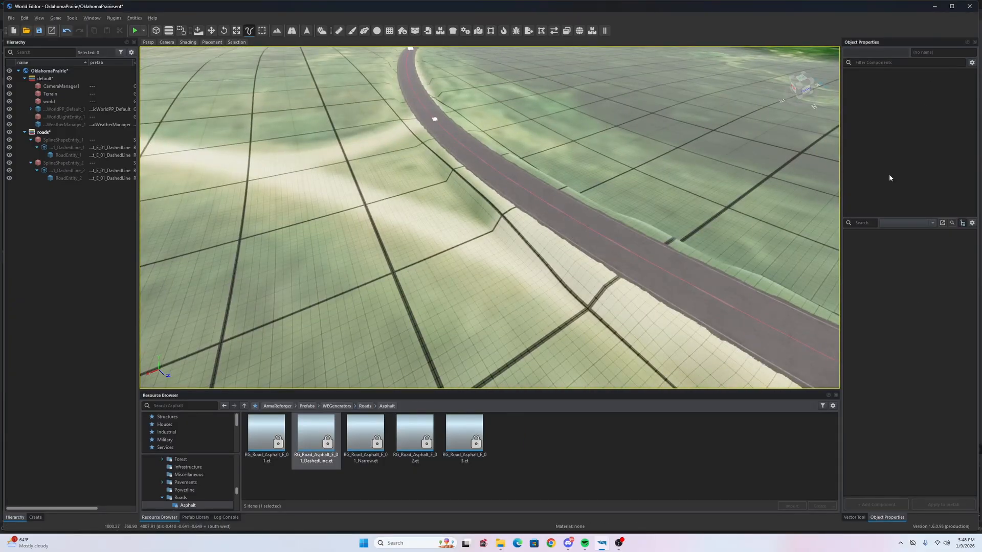
- Start a new spline with its first point beside the curved asphalt road
left_click(855, 517)
left_click(593, 254)
right_click_drag(592, 254, 660, 282)
key("a")
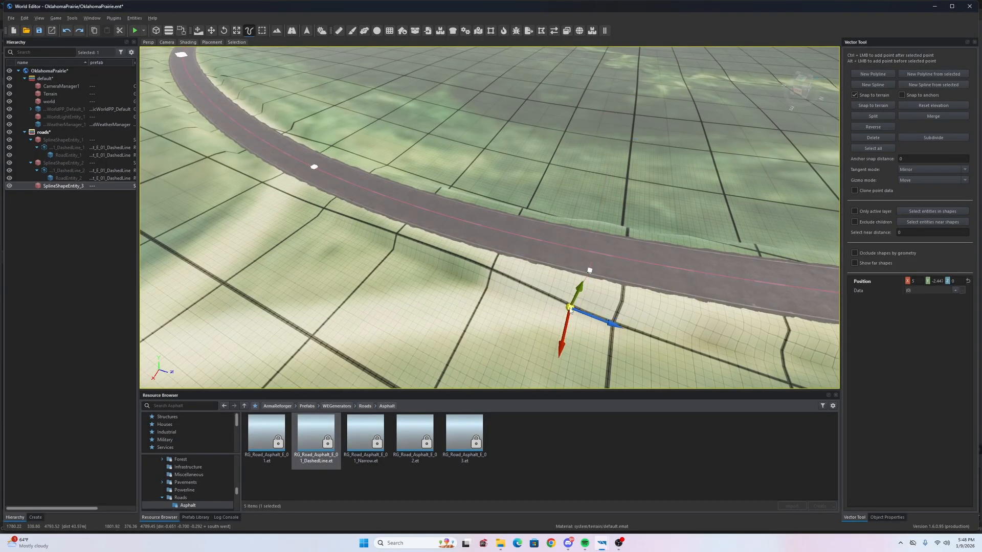
- Place the new spline point and apply RG_Road_Asphalt_E_01_DashedLine.et to the spline
left_click_drag(443, 326, 444, 326)
key("s")
key("a")
right_click_drag(444, 326, 628, 235)
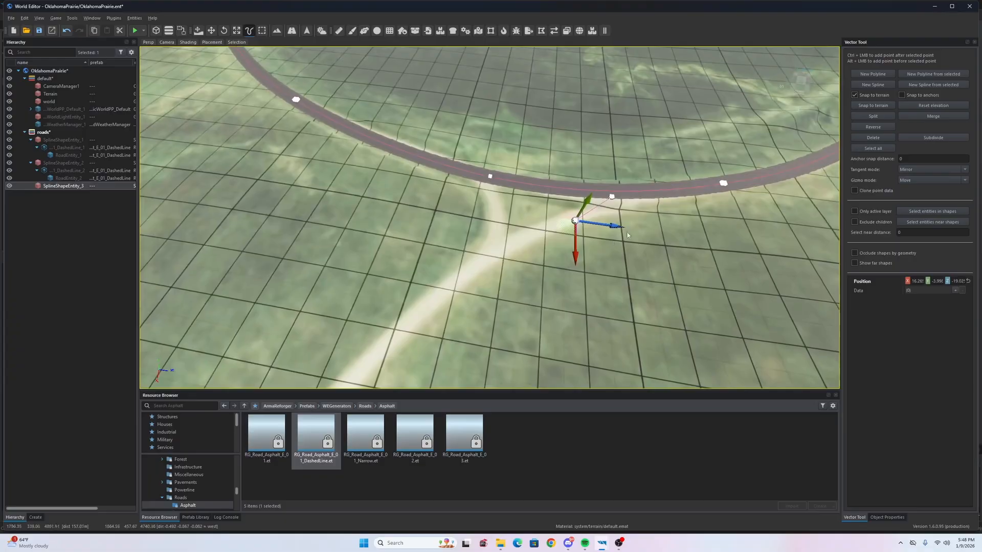
left_click_drag(333, 438, 70, 187)
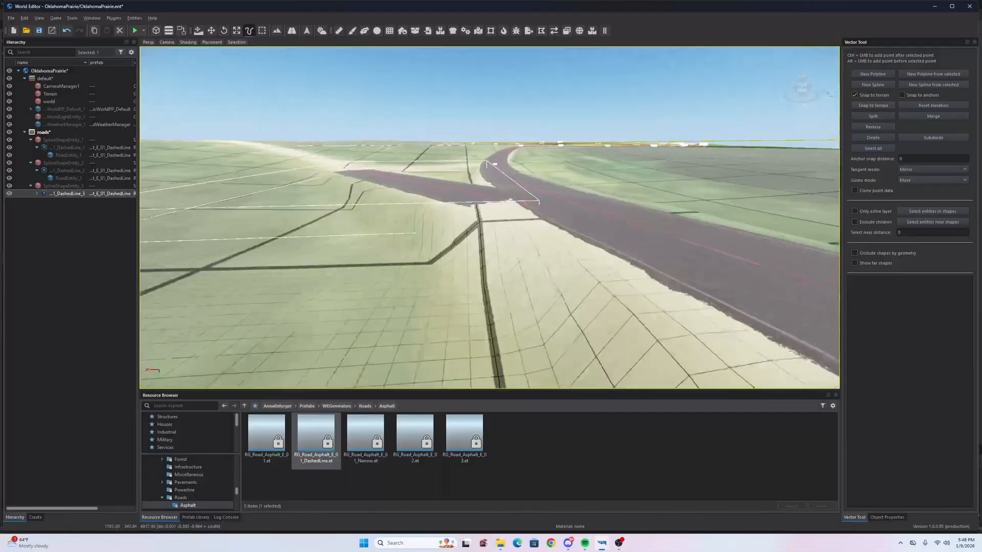
- Pull the dashed branch road's end down into the curved road's junction
key("w")
key("d")
right_click_drag(460, 225, 405, 238)
left_click(406, 238)
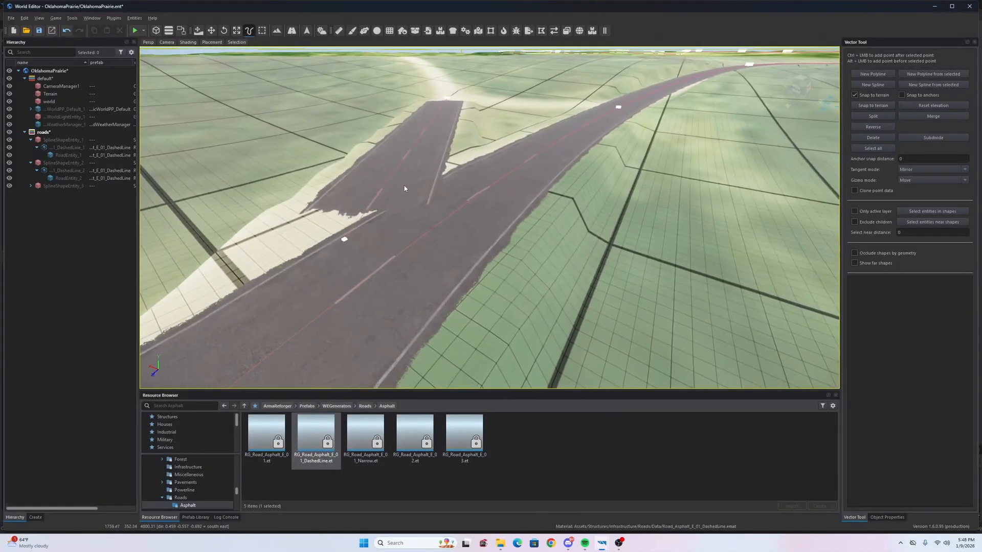
left_click_drag(343, 244, 347, 309)
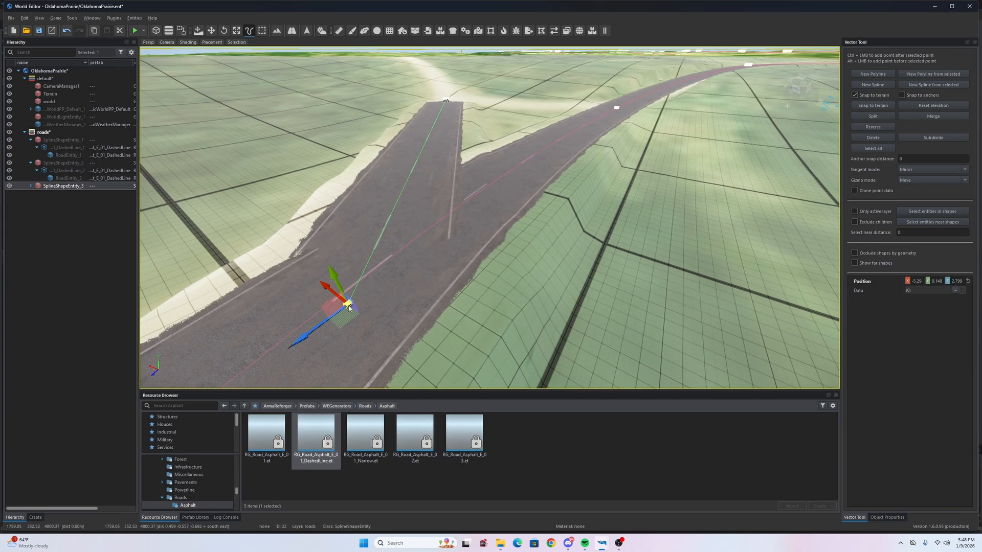
left_click_drag(354, 315, 351, 314)
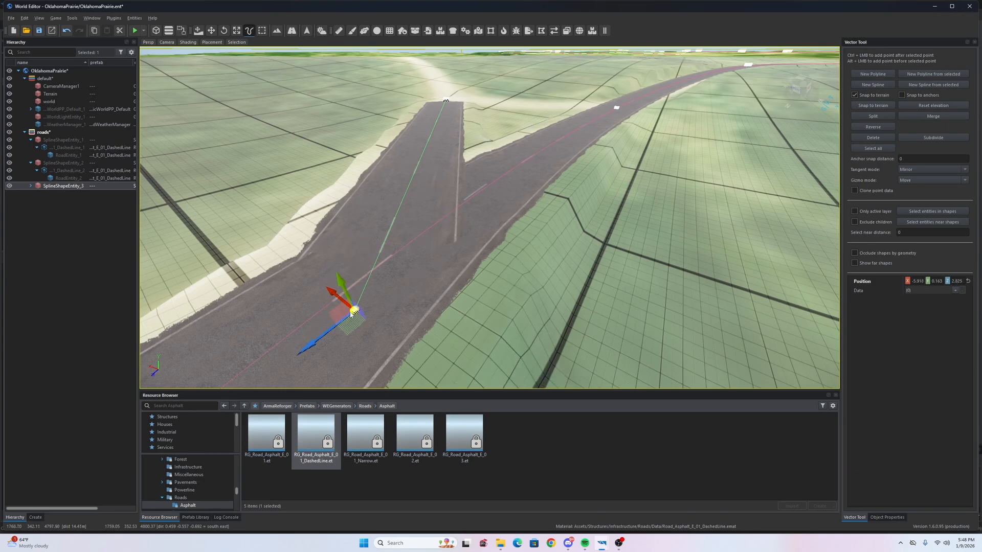
- Select the branch's and second road's RoadEntity and show their properties
left_click(31, 186)
left_click(37, 193)
left_click(52, 201)
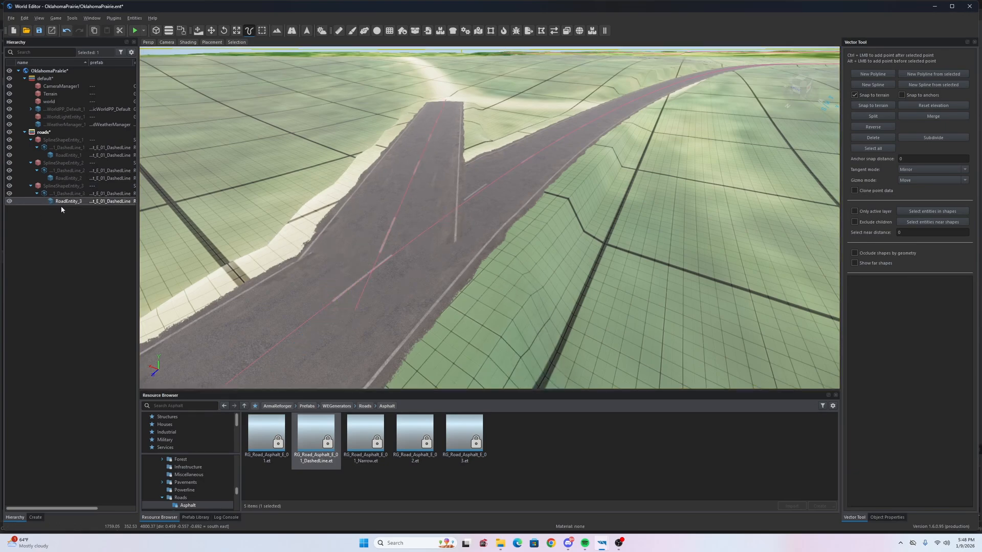
left_click(476, 166)
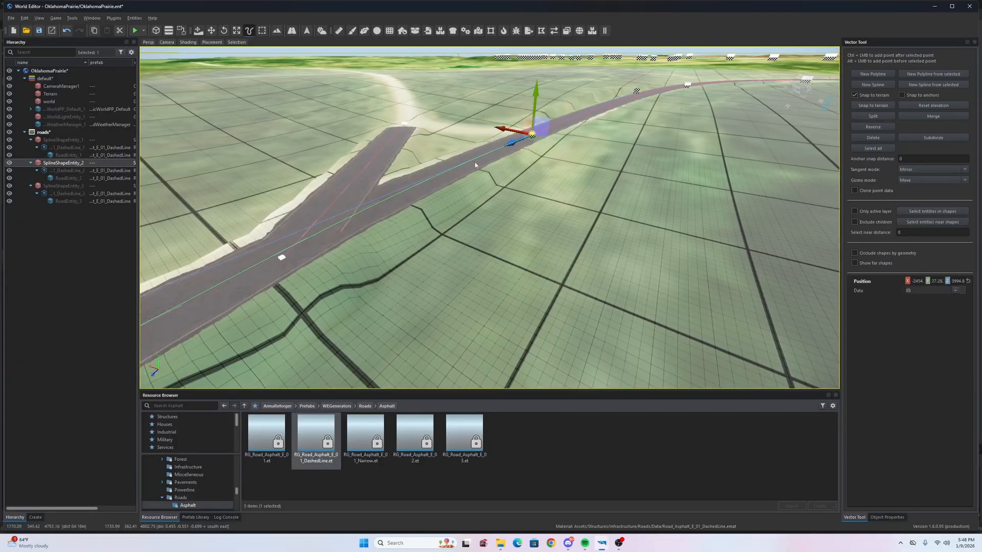
left_click(66, 177)
left_click(887, 518)
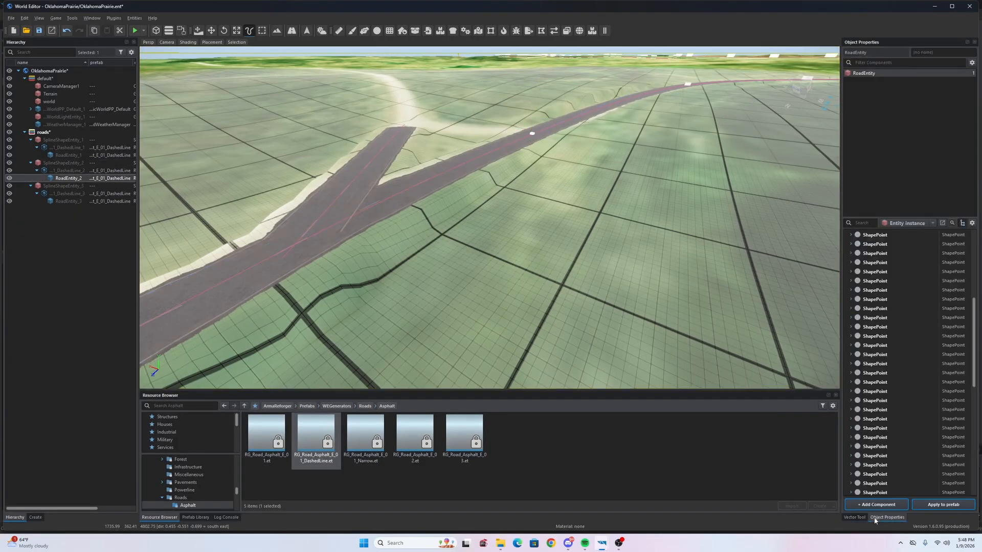
- Check the Road Sort values and select the first road's RoadEntity
scroll(909, 452, "down", 5)
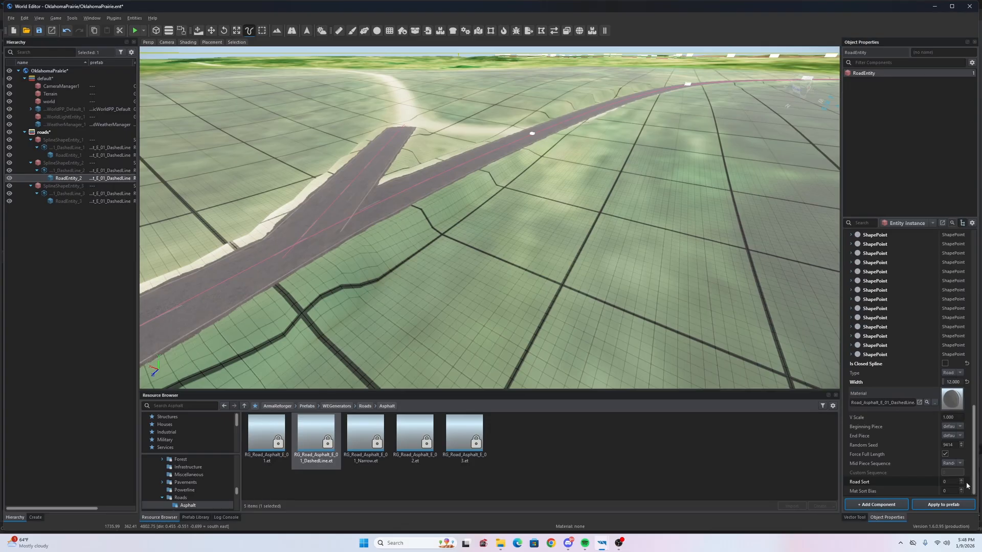
key("s")
right_click_drag(517, 240, 583, 212)
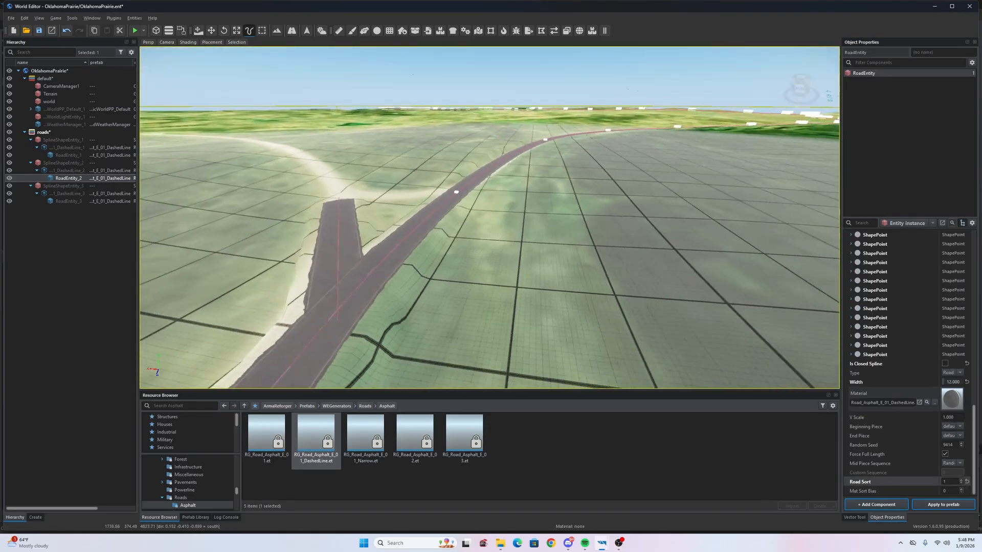
left_click(64, 155)
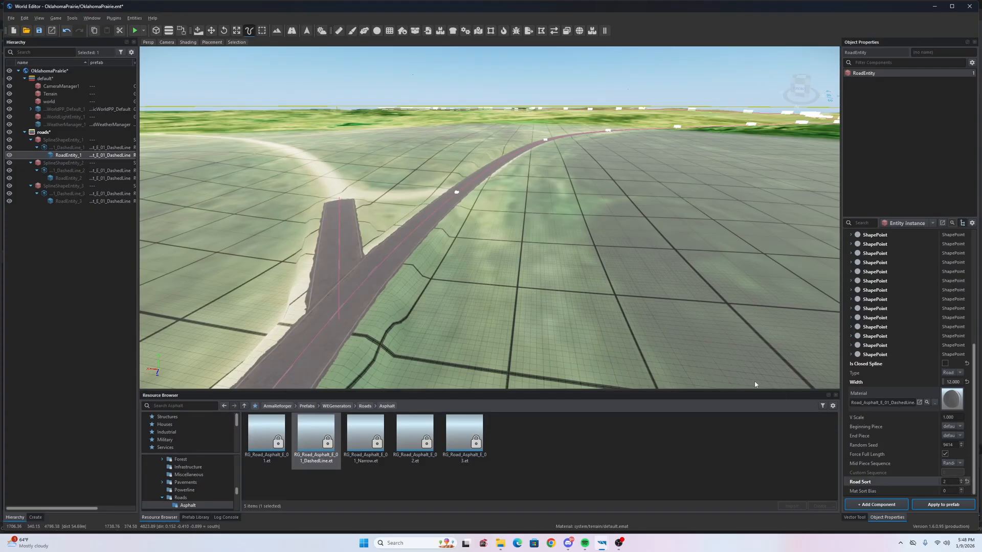
key("F5")
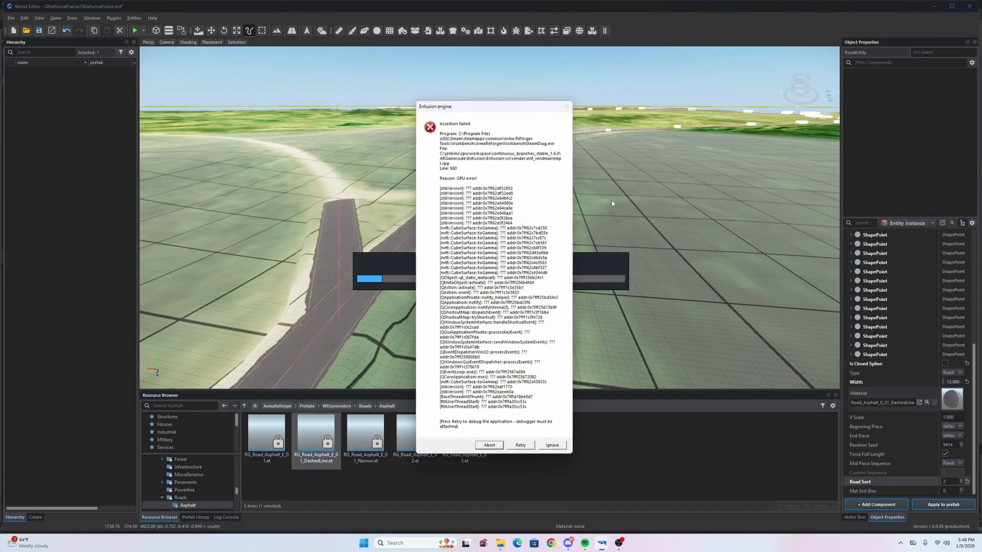
- Retry past the assertion error, close the Crash Reporter, and look over the reopened junction
left_click(523, 448)
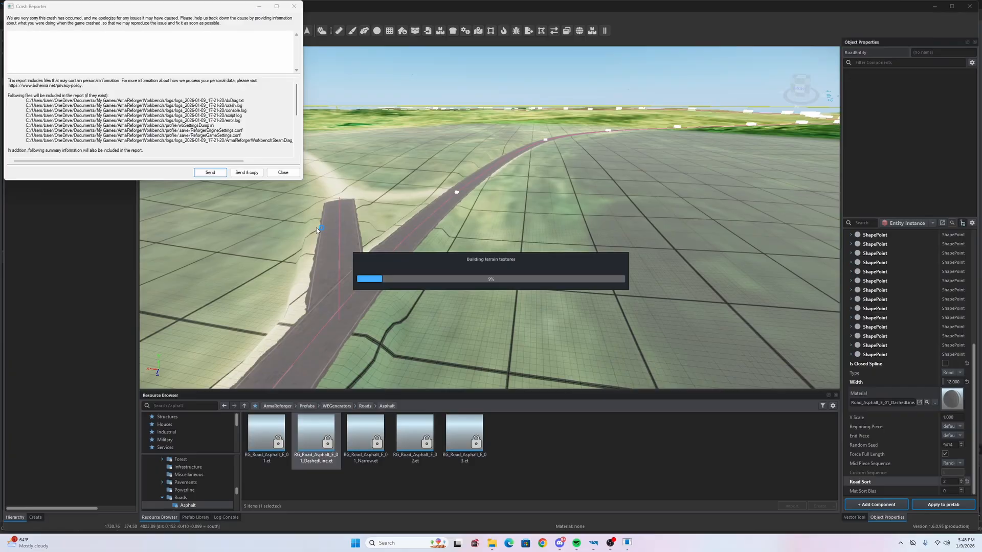
left_click(286, 174)
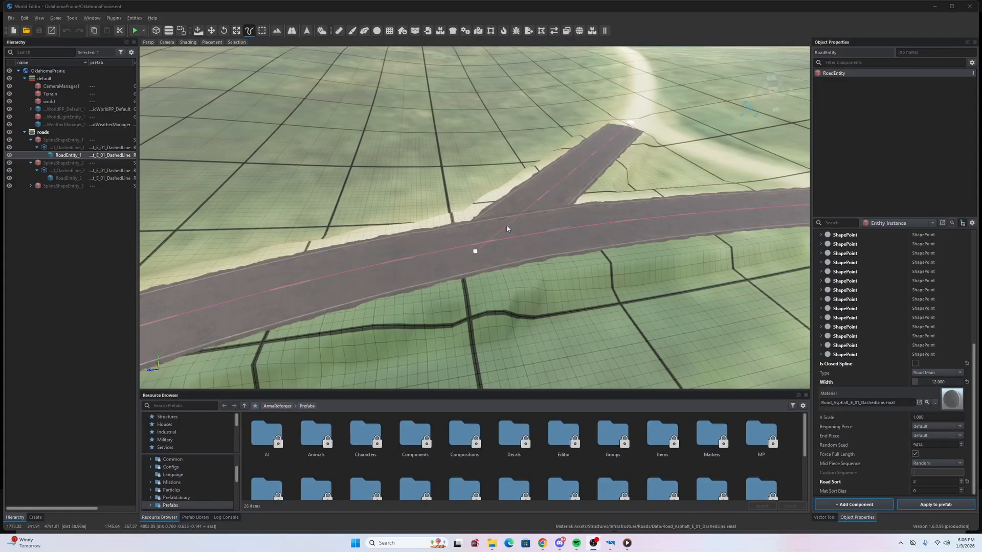
right_click_drag(508, 226, 442, 215)
key("d")
- Select the new branch spline and its road generator near the junction
key("w")
key("s")
key("a")
key("d")
key("a")
key("w")
key("s")
key("w")
left_click(24, 187)
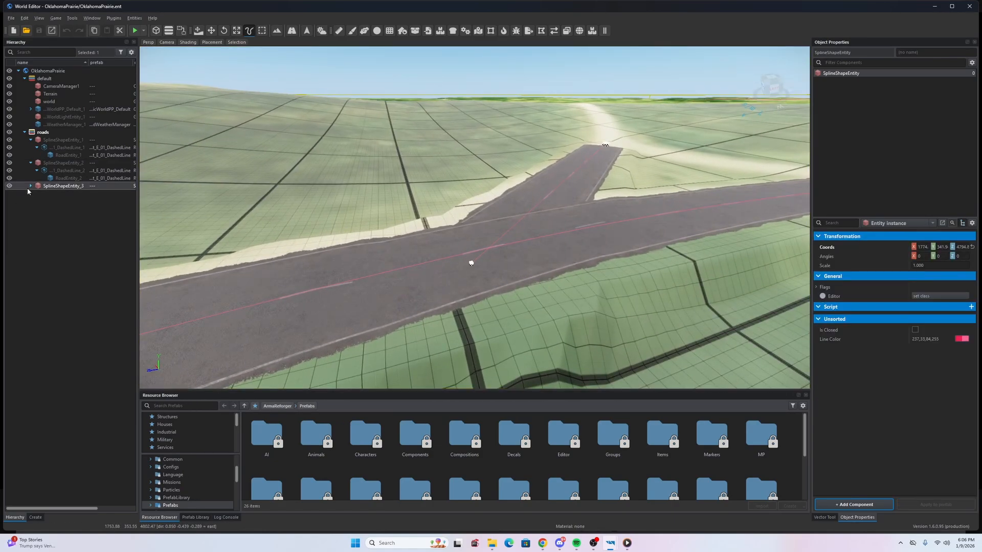
left_click(55, 193)
- Set the branch road's Adjust Height Map Priority from 30 to 49
right_click_drag(388, 205, 298, 142)
key("w")
key("d")
key("w")
key("d")
key("q")
key("d")
key("w")
key("a")
right_click_drag(481, 165, 464, 188)
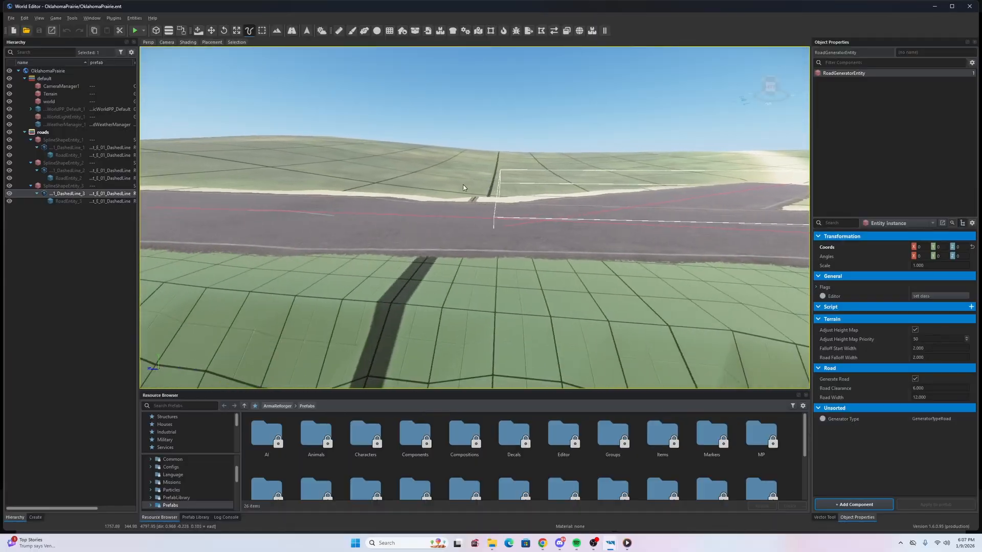
key("a")
right_click_drag(464, 188, 444, 206)
key("s")
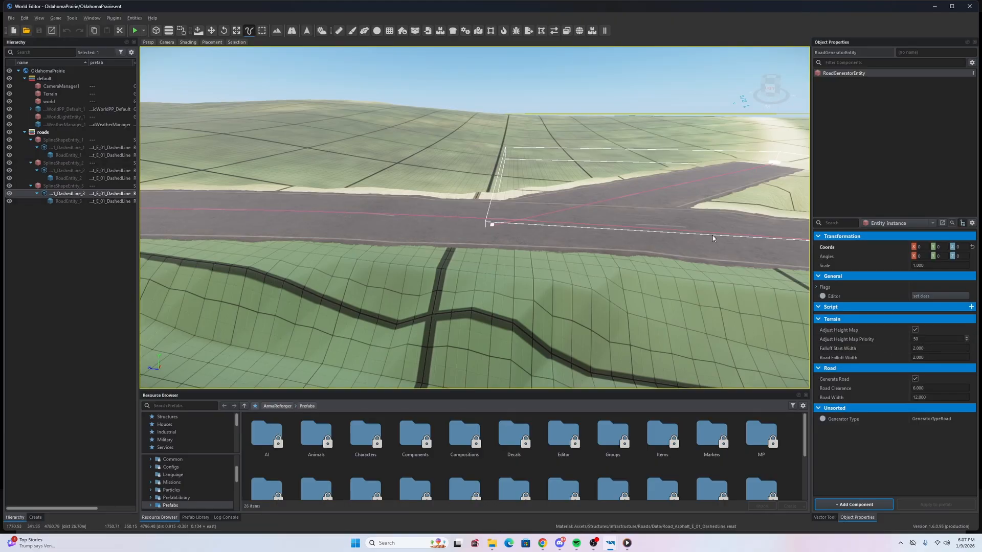
left_click(966, 341)
- Select SplineShapeEntity_3's point at the junction and enable Vector Tool point editing
right_click_drag(481, 225, 593, 239)
key("d")
key("w")
key("a")
key("a")
right_click_drag(511, 274, 544, 286)
key("w")
key("d")
key("w")
key("a")
key("s")
key("a")
key("d")
right_click_drag(432, 245, 433, 247)
key("a")
left_click(715, 231)
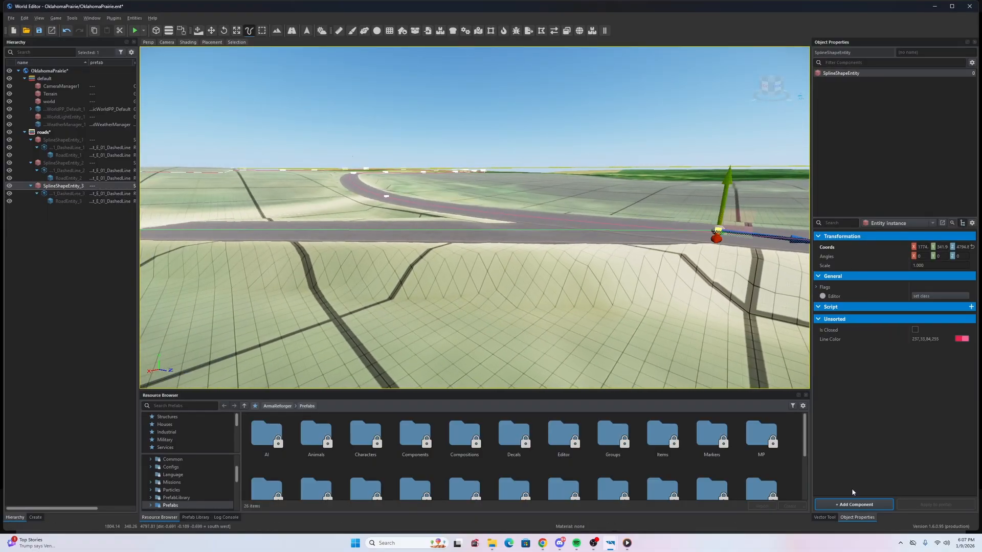
left_click(824, 517)
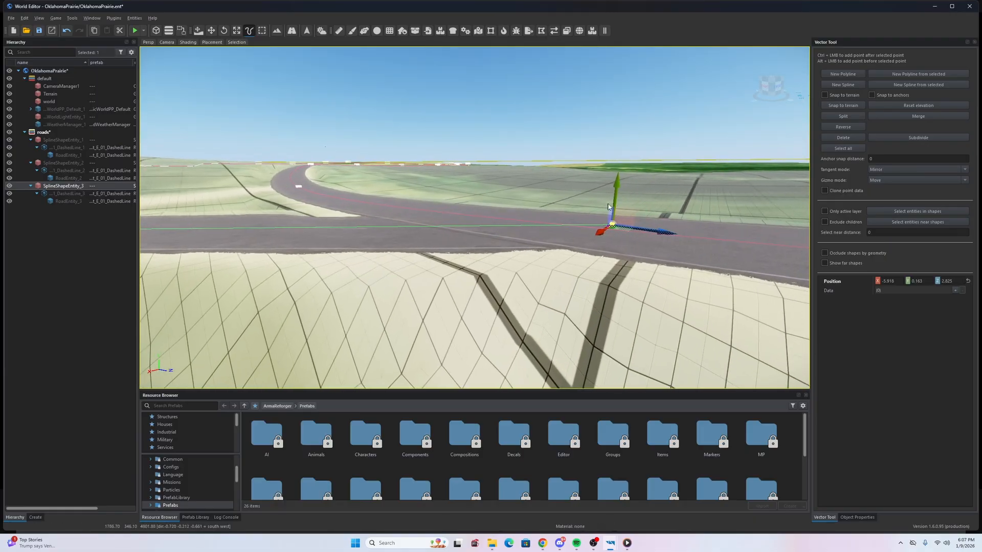
- Lower the selected junction road point along Y onto the ground
key("a")
right_click_drag(616, 200, 754, 177)
key("d")
key("s")
key("w")
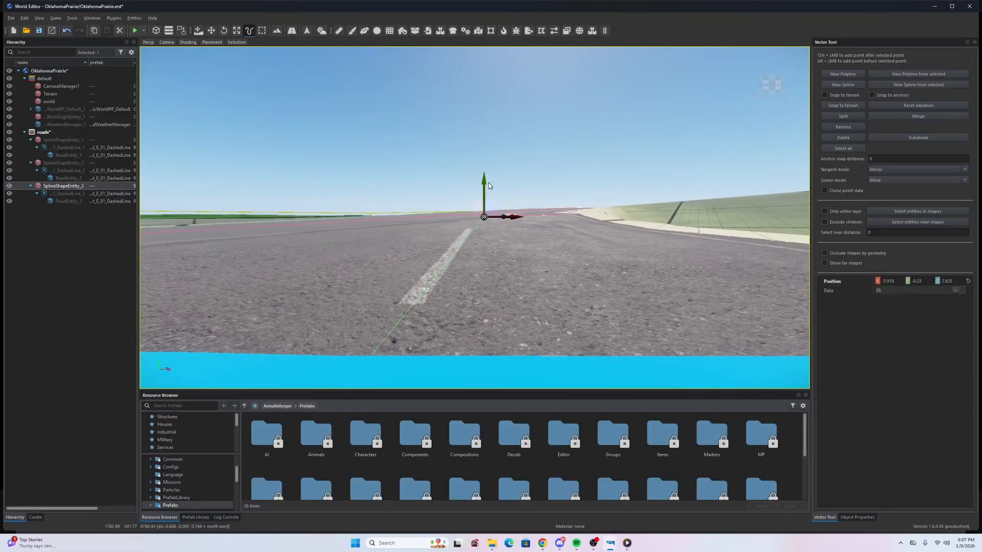
left_click_drag(485, 177, 485, 182)
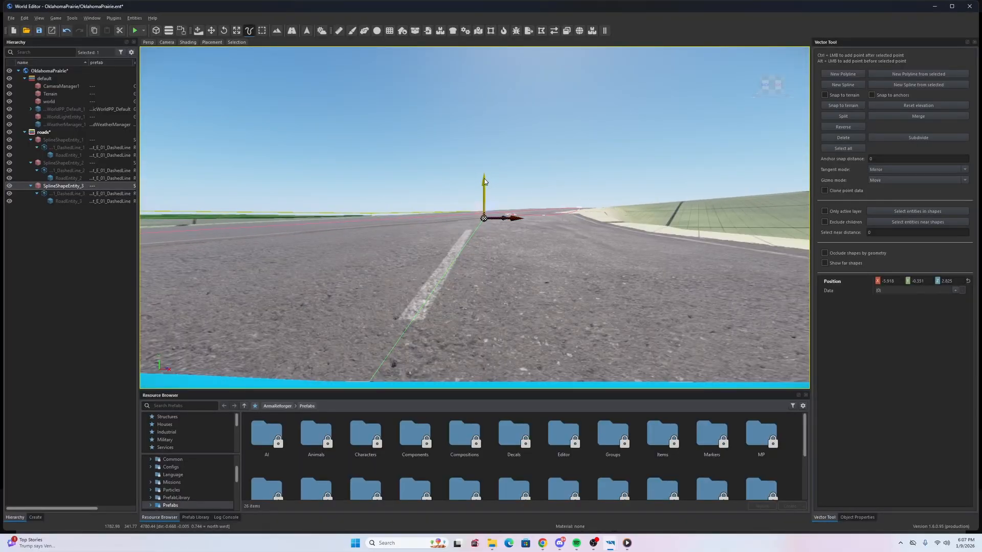
- Inspect the lowered branch end and reshaped terrain from several angles
key("w")
key("a")
right_click_drag(485, 177, 915, 92)
key("s")
key("d")
key("w")
key("w")
key("a")
key("s")
right_click_drag(660, 92, 713, 141)
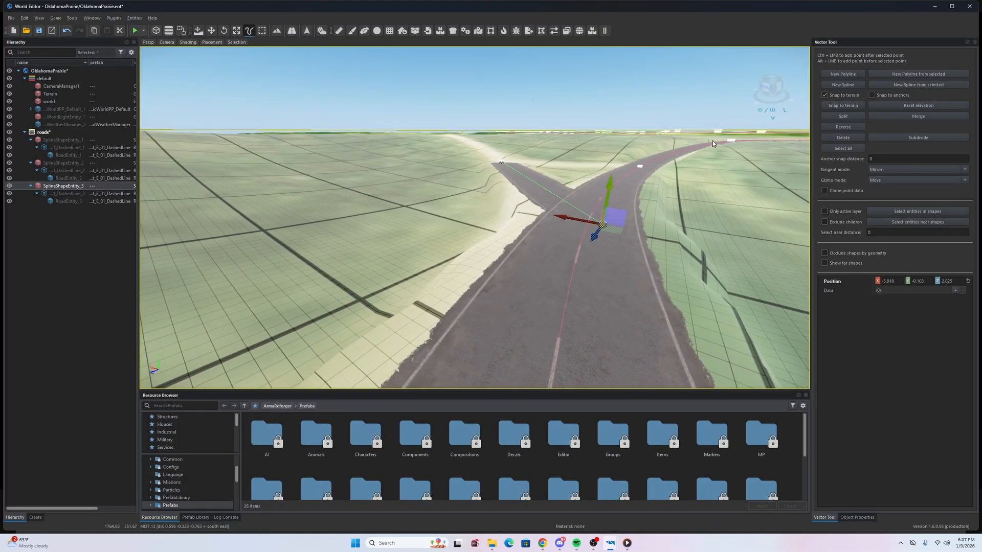
key("s")
right_click_drag(458, 253, 499, 307)
key("s")
key("a")
key("w")
key("w")
key("s")
key("s")
key("d")
right_click_drag(491, 268, 557, 255)
key("w")
key("w")
key("s")
key("s")
key("d")
right_click_drag(498, 251, 499, 251)
key("a")
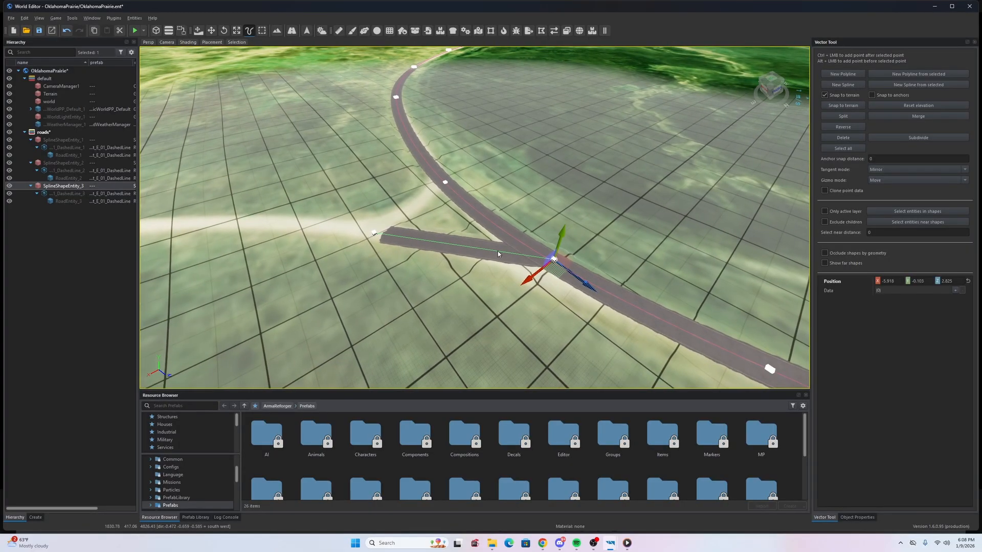
- Switch to the Move tool for whole objects and fly past the spline point
key("w")
key("a")
right_click_drag(422, 183, 736, 271)
key("w")
key("w")
key("a")
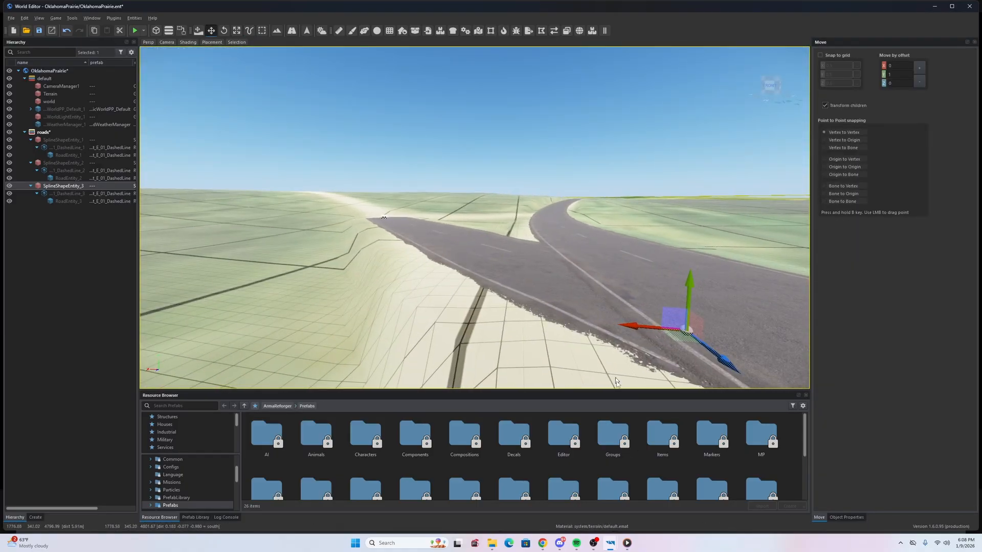
- Orbit the T-junction from the east and north-west to check the road connection
right_click_drag(530, 268, 460, 220)
key("s")
key("w")
key("s")
key("w")
key("w")
key("a")
right_click_drag(475, 218, 437, 222)
key("w")
key("d")
key("s")
- Examine the junction up close facing north-east, then return to Vector Tool point editing
key("s")
key("w")
key("a")
right_click_drag(449, 279, 498, 309)
key("w")
key("d")
key("s")
key("a")
key("s")
key("a")
key("w")
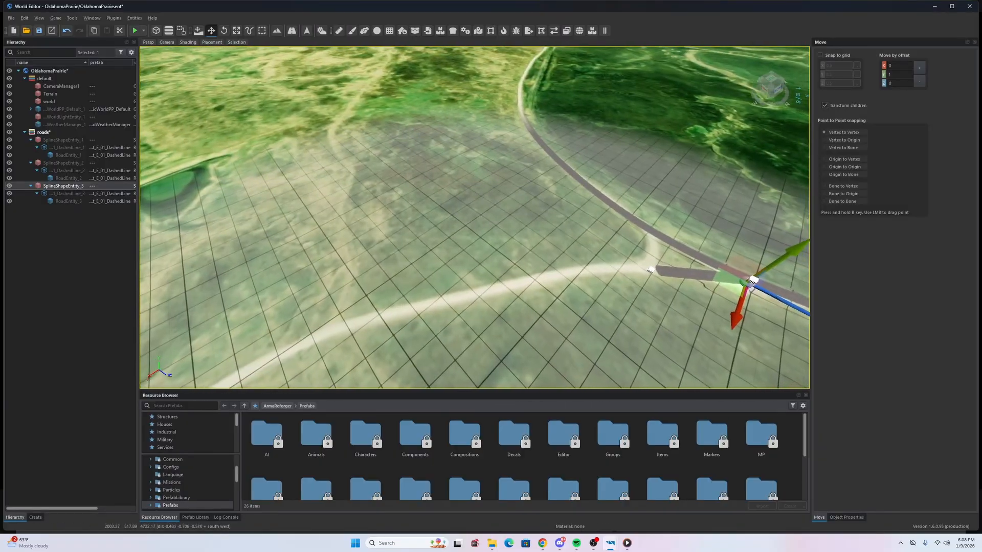
key("w")
key("d")
right_click_drag(498, 309, 502, 312)
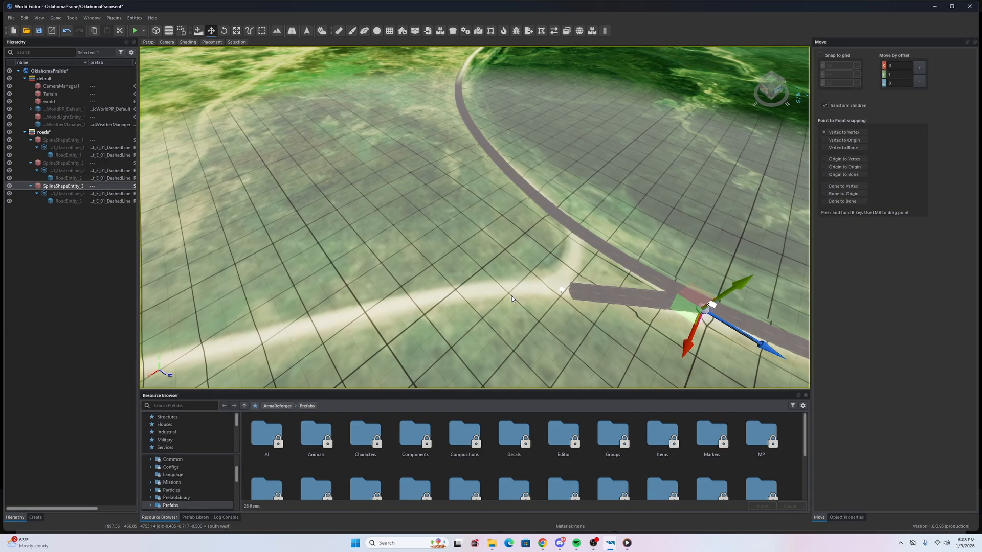
key("w")
right_click_drag(591, 310, 422, 319)
key("w")
key("s")
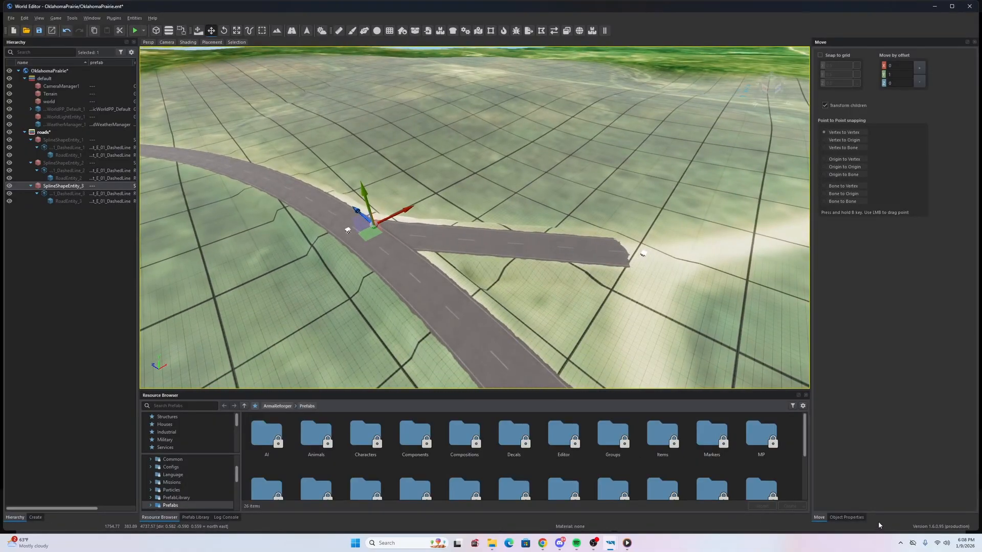
key("v")
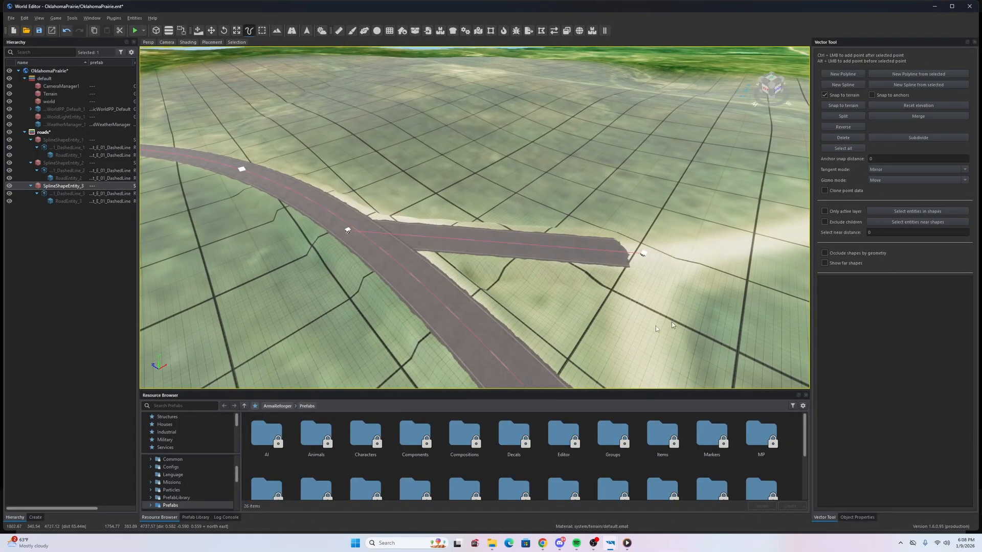
right_click_drag(368, 273, 542, 190)
right_click_drag(422, 287, 498, 228)
key("s")
key("w")
key("d")
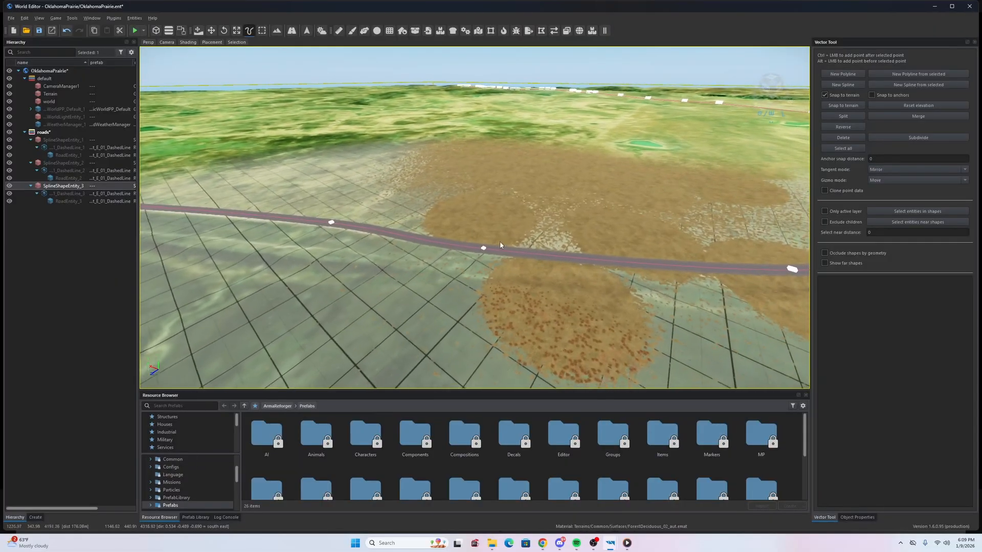
right_click_drag(474, 182, 467, 207)
key("s")
right_click_drag(574, 78, 665, 26)
key("s")
key("d")
key("w")
right_click_drag(474, 218, 406, 188)
key("w")
key("w")
key("w")
key("w")
key("w")
key("w")
key("w")
key("s")
key("w")
right_click_drag(475, 217, 565, 232)
key("w")
key("s")
key("w")
key("s")
key("w")
right_click_drag(574, 147, 580, 156)
key("w")
key("d")
right_click_drag(474, 218, 445, 230)
key("w")
key("s")
key("a")
key("a")
key("w")
key("s")
key("w")
key("d")
key("a")
key("w")
key("a")
key("w")
key("d")
key("w")
key("s")
key("w")
key("s")
key("w")
key("s")
key("w")
key("s")
key("a")
key("w")
key("s")
key("d")
key("w")
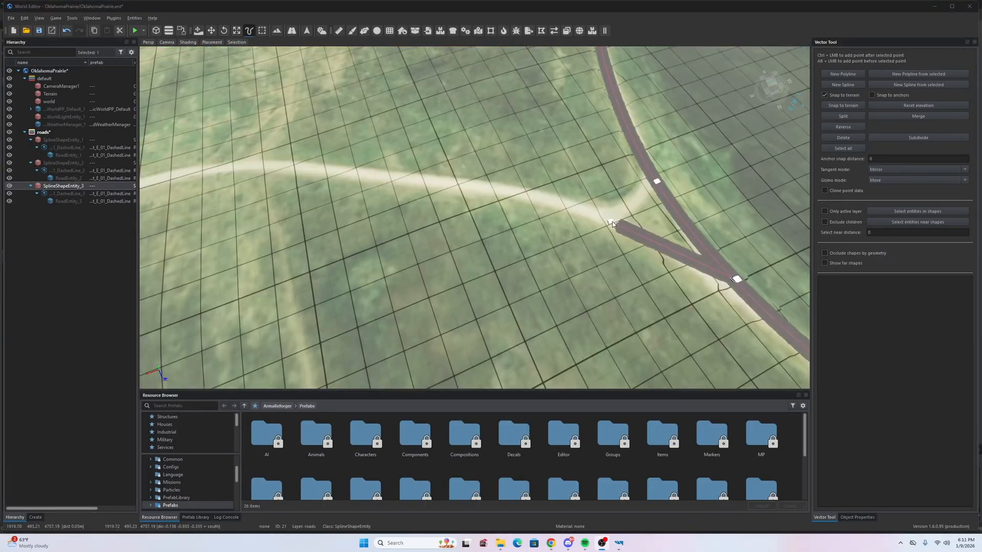
- Select the third asphalt road's end point and add a first new point on the satellite track
left_click(612, 224)
right_click_drag(612, 223, 633, 212)
key("a")
key("s")
left_click(468, 204, "ctrl")
key("w")
right_click_drag(468, 204, 465, 204)
key("a")
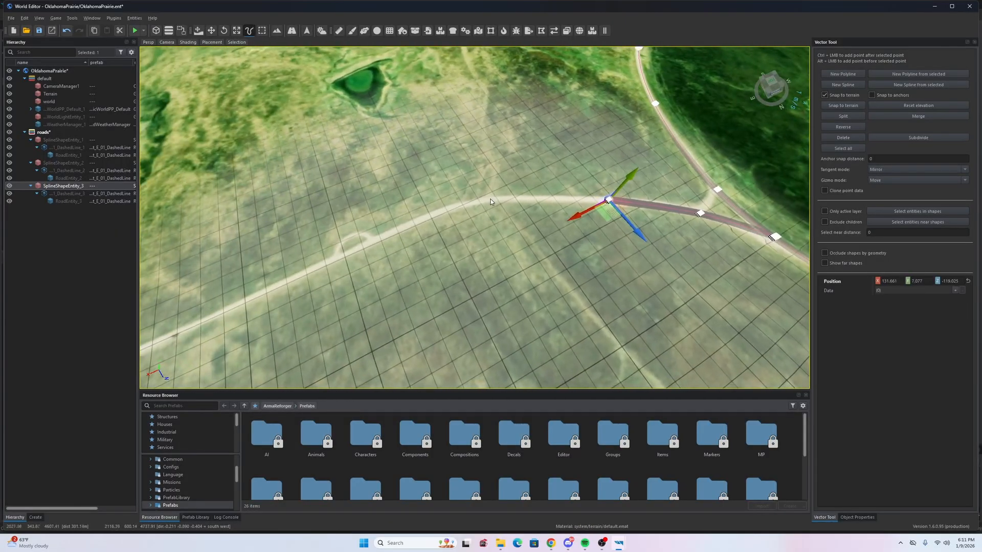
- Add three more road points further along the satellite track
left_click(490, 200, "ctrl")
key("a")
right_click_drag(387, 231, 366, 230)
left_click(453, 238, "ctrl")
right_click_drag(453, 239, 451, 239)
key("a")
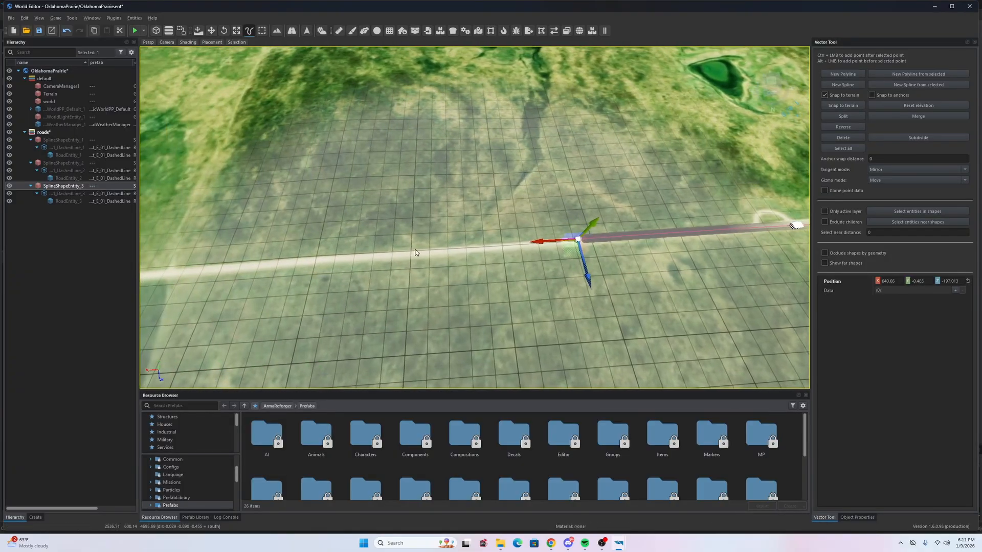
key("a")
left_click(382, 276, "ctrl")
right_click_drag(383, 276, 367, 282)
key("a")
key("d")
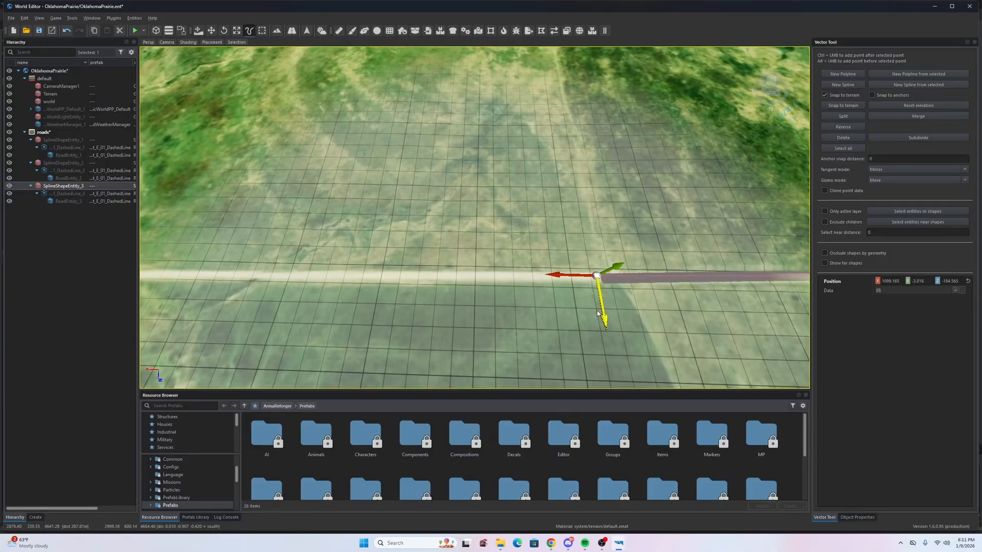
key("a")
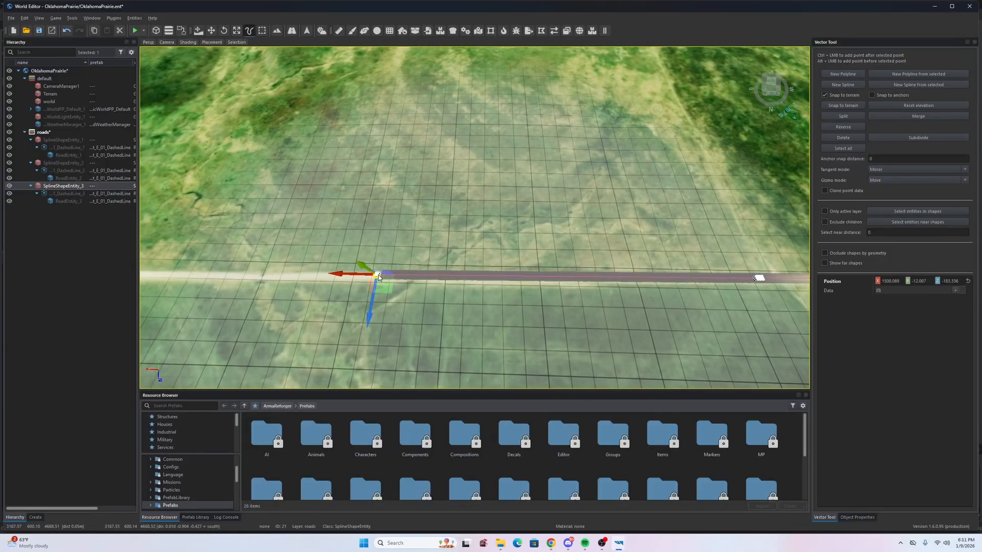
- Nudge the latest point onto the track, then add points up to the track intersection
left_click_drag(372, 299, 371, 303)
key("a")
mouse_move(371, 304)
right_mouse_down()
mouse_move(435, 286)
mouse_move(475, 245)
mouse_move(457, 281)
mouse_move(376, 306)
right_mouse_up()
key("s")
key("w")
key("d")
key("a")
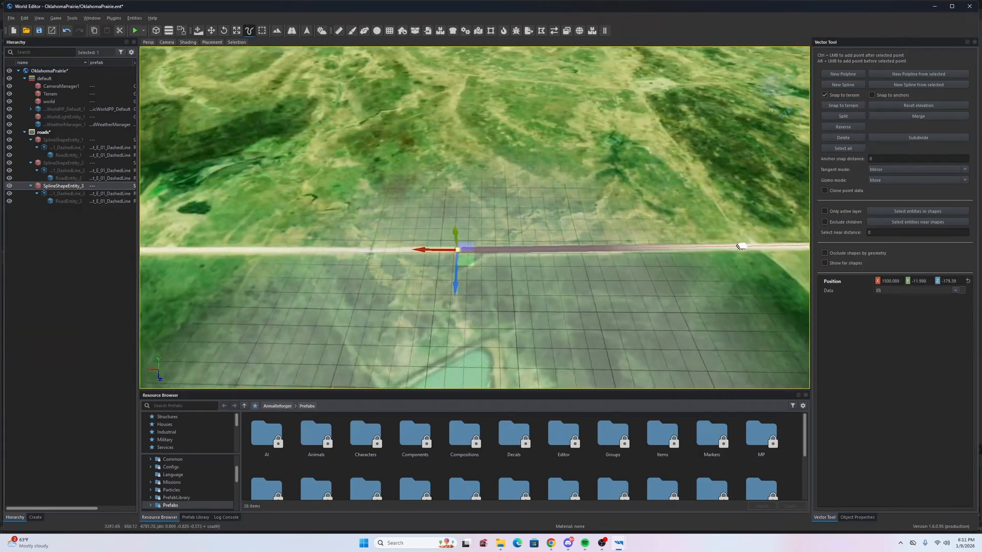
key("a")
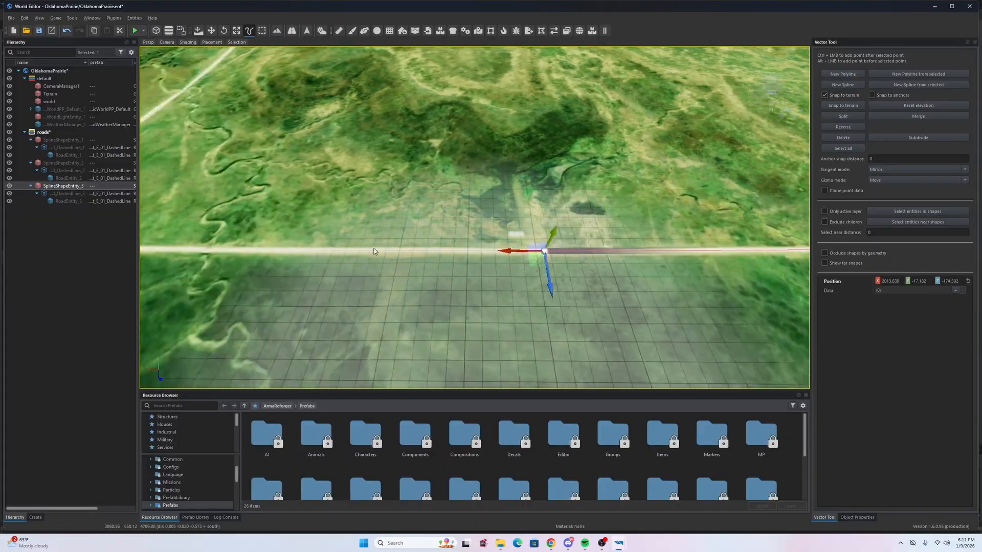
left_click(322, 250, "ctrl")
key("a")
right_click_drag(327, 250, 375, 249)
key("a")
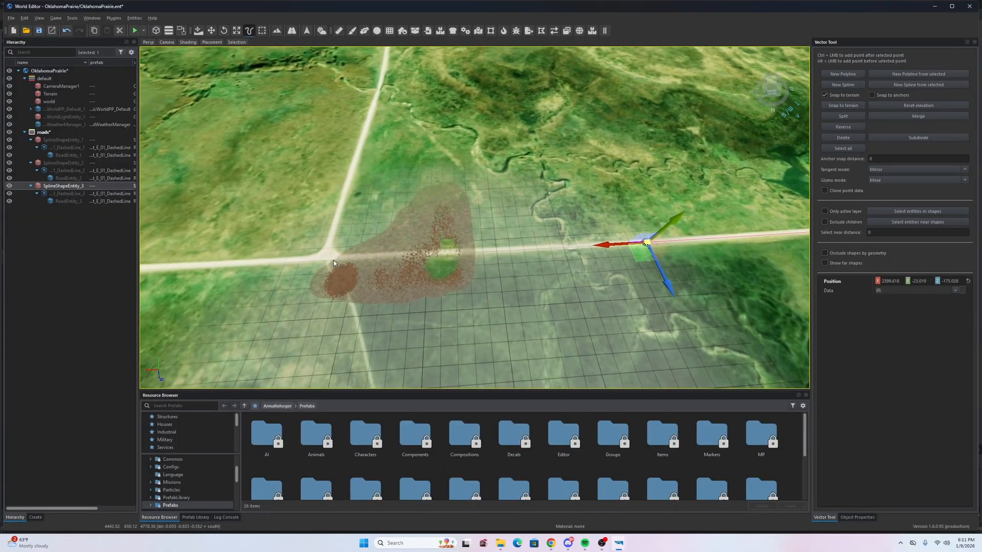
left_click(333, 256, "ctrl")
- Extend the road past the intersection and align the new point onto the satellite track
key("w")
key("a")
key("a")
right_click_drag(299, 229, 302, 266)
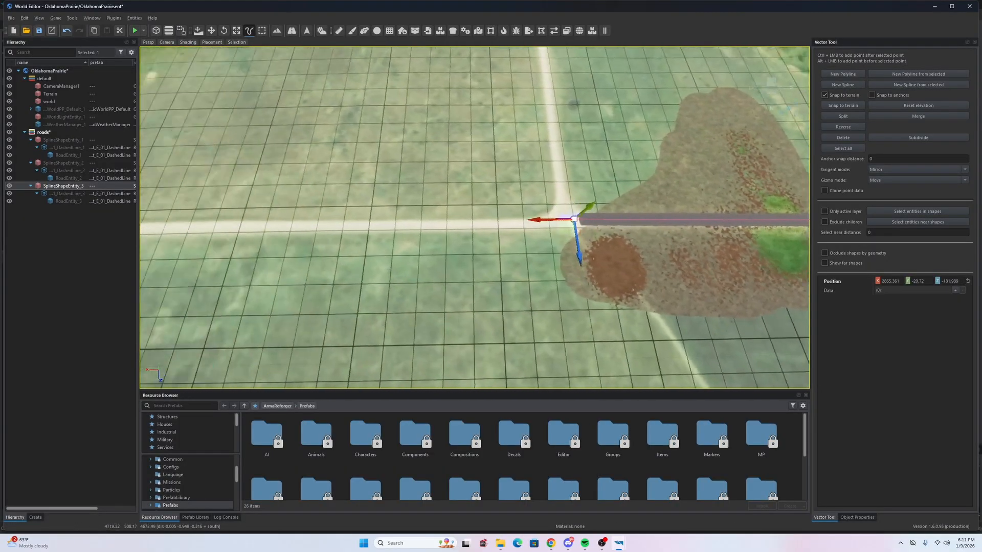
key("s")
left_click(281, 230, "ctrl")
right_click_drag(281, 230, 264, 194)
key("w")
key("a")
key("d")
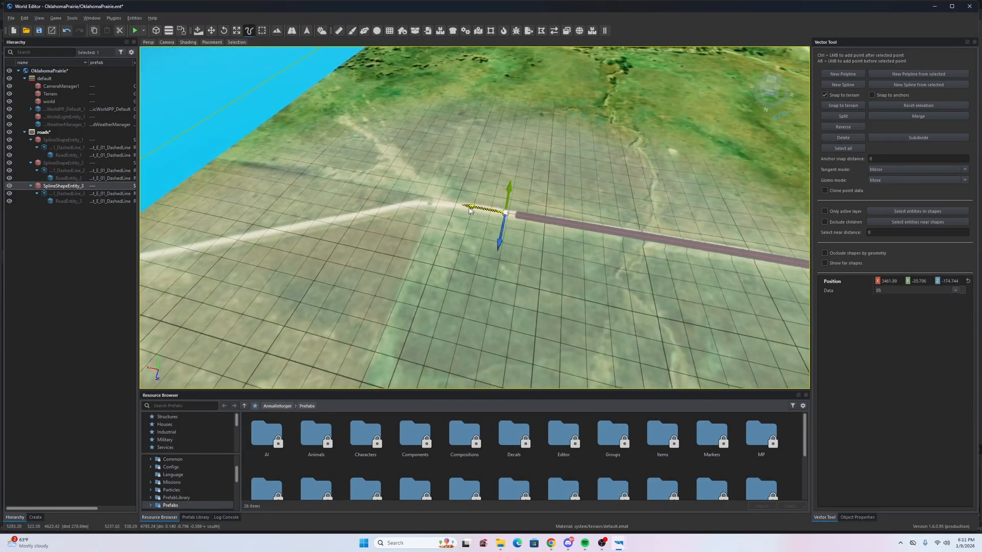
left_click_drag(443, 227, 440, 233)
right_click_drag(441, 232, 566, 219)
key("a")
key("s")
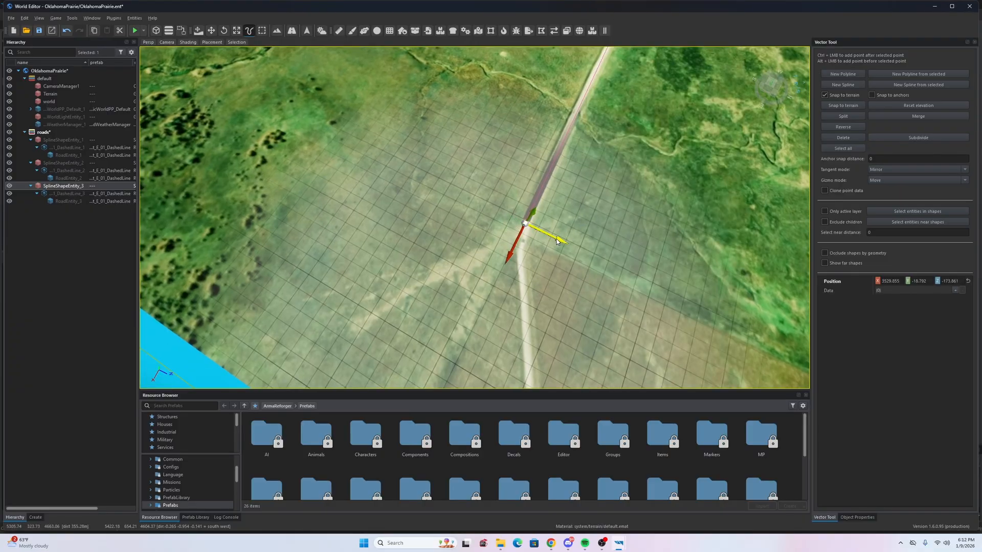
left_click_drag(559, 241, 563, 243)
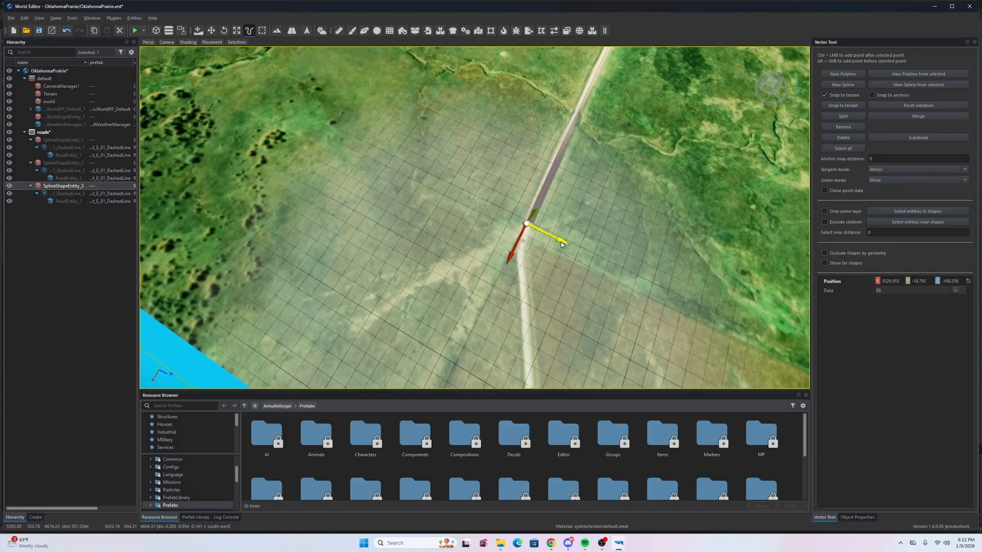
right_click_drag(563, 246, 519, 193)
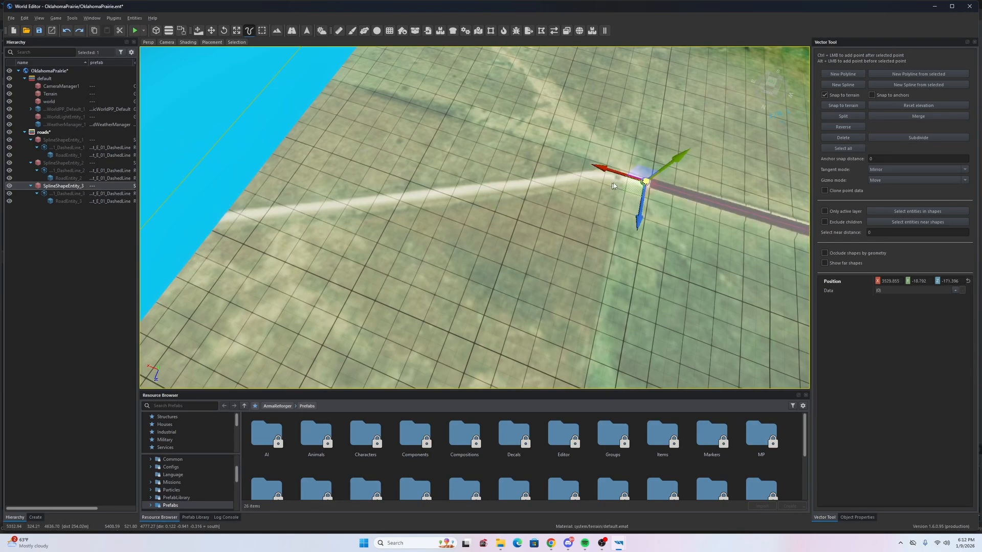
right_click_drag(579, 208, 470, 194)
left_click_drag(466, 195, 465, 191)
right_click_drag(465, 191, 520, 180)
- Add a final point reaching the terrain's edge and deselect the road spline
left_click(449, 174, "ctrl")
right_click_drag(450, 175, 269, 218)
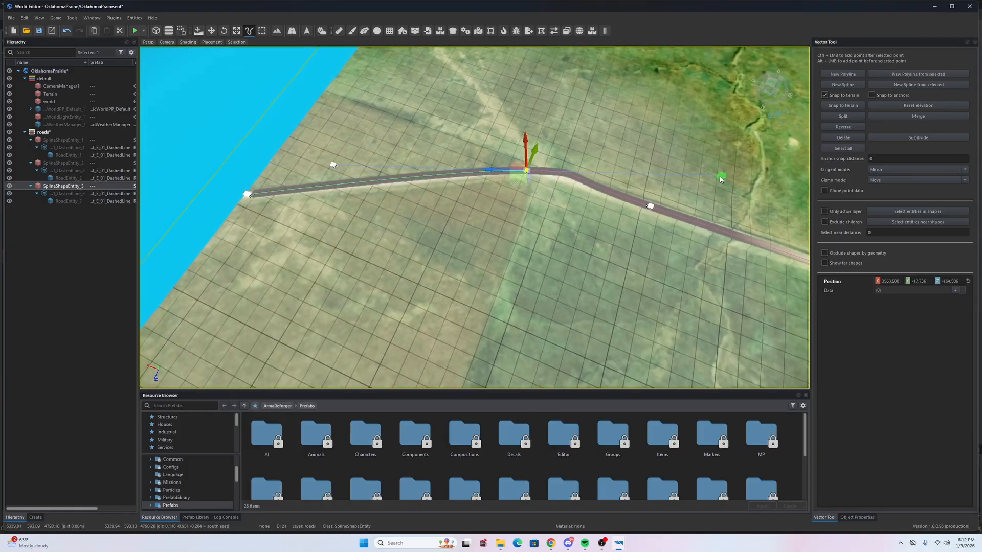
left_click(602, 140)
right_click_drag(602, 139, 688, 107)
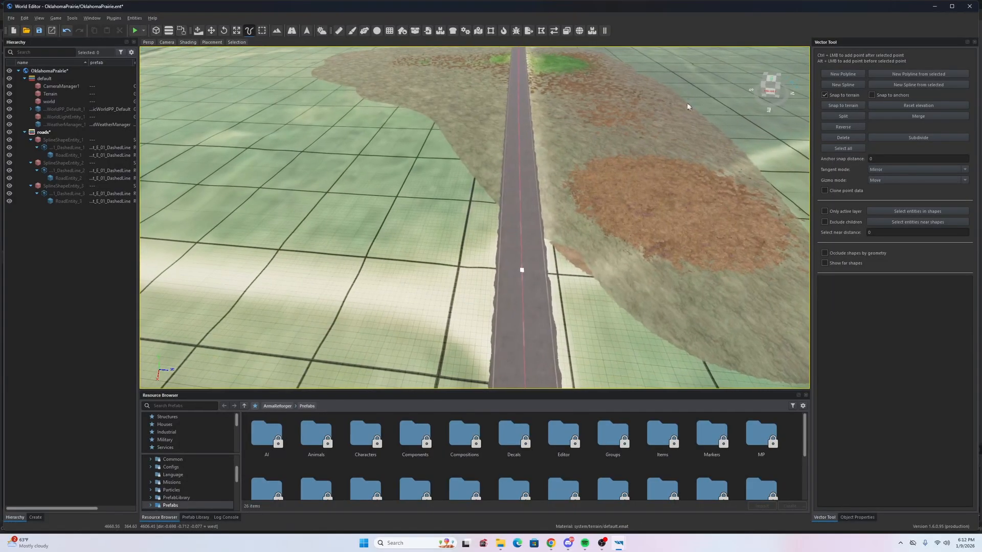
- Apply the dashed-line asphalt road prefab from WEGenerators to SplineShapeEntity_4
left_click(521, 296)
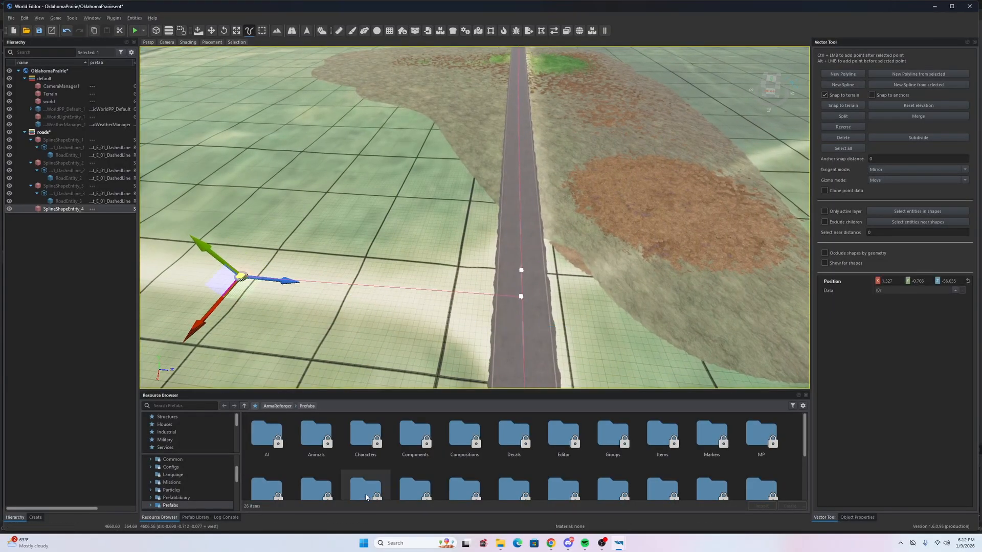
scroll(366, 498, "down", 3)
scroll(416, 459, "down", 1)
double_click(373, 477)
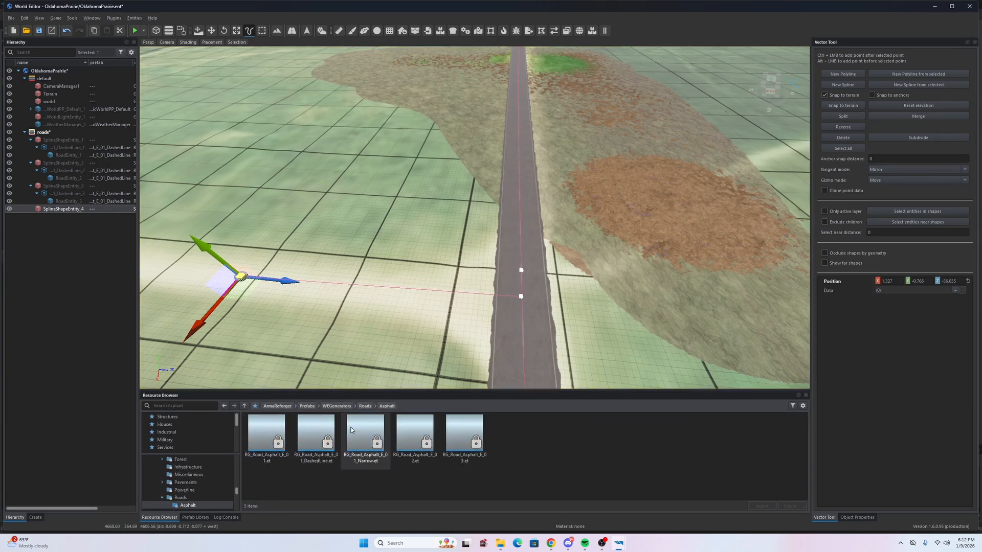
left_click_drag(55, 214, 55, 213)
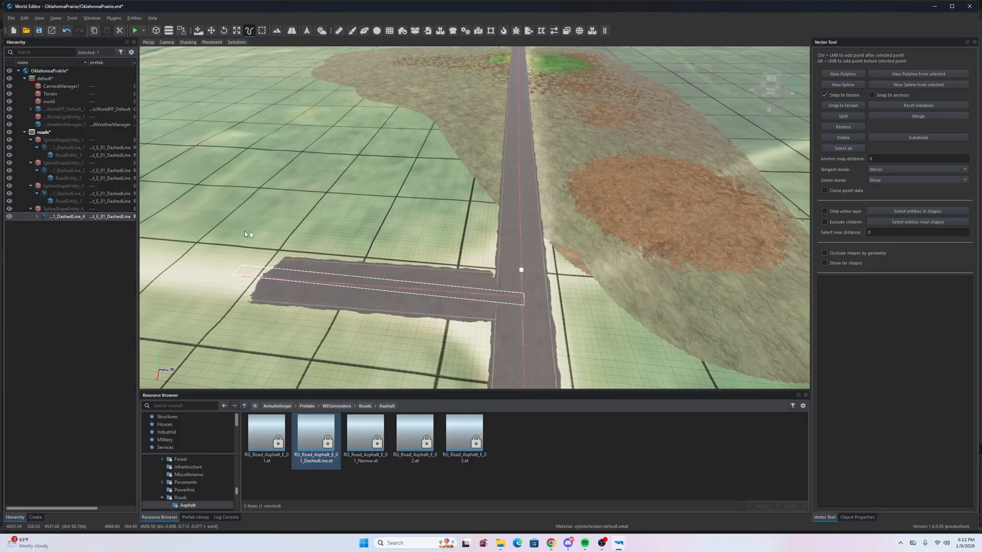
- Extend SplineShapeEntity_4 west with two new points along the dirt road
key("w")
right_click_drag(547, 217, 597, 264)
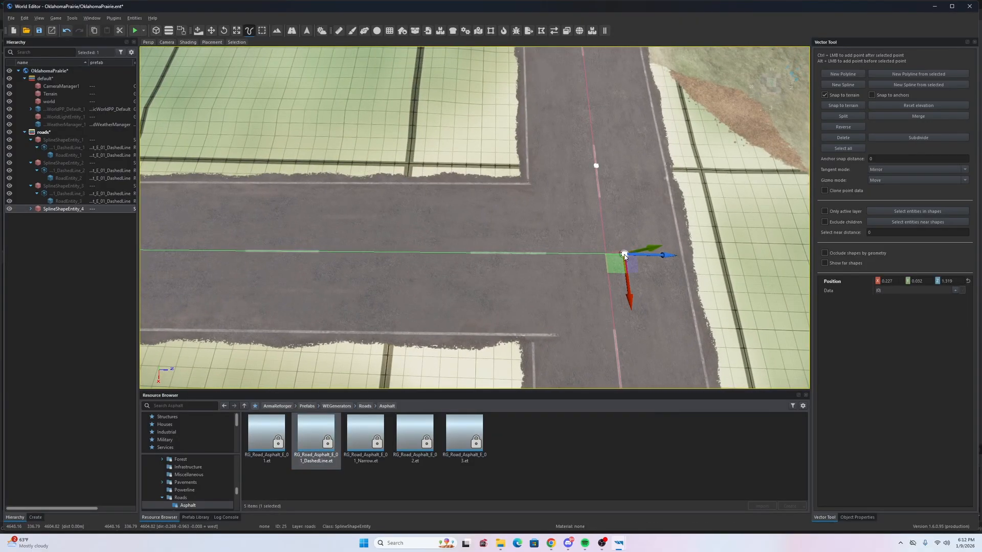
right_click_drag(531, 271, 535, 270)
key("s")
key("a")
right_click_drag(392, 234, 411, 271)
key("w")
key("d")
key("w")
key("s")
key("s")
key("a")
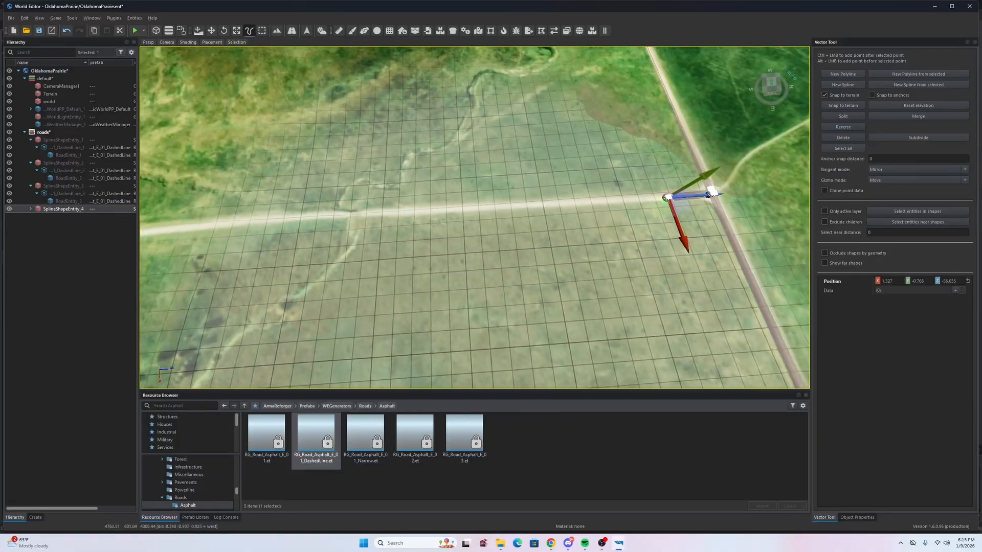
right_click_drag(491, 242, 490, 239)
key("w")
right_click_drag(391, 218, 377, 220)
key("w")
key("a")
right_click_drag(193, 198, 189, 200)
key("a")
key("s")
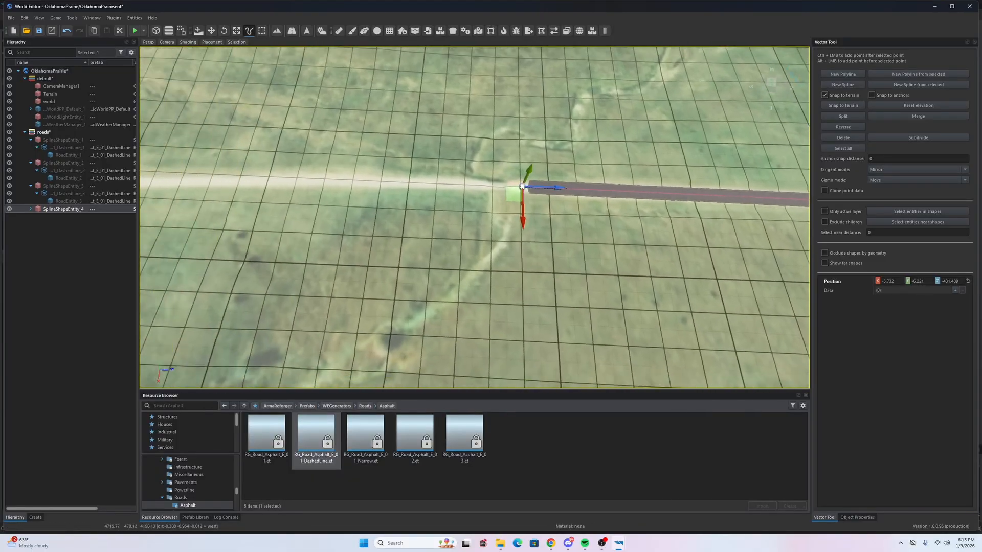
left_click(301, 198, "ctrl")
key("a")
right_click_drag(300, 197, 308, 203)
left_click(307, 202, "ctrl")
key("a")
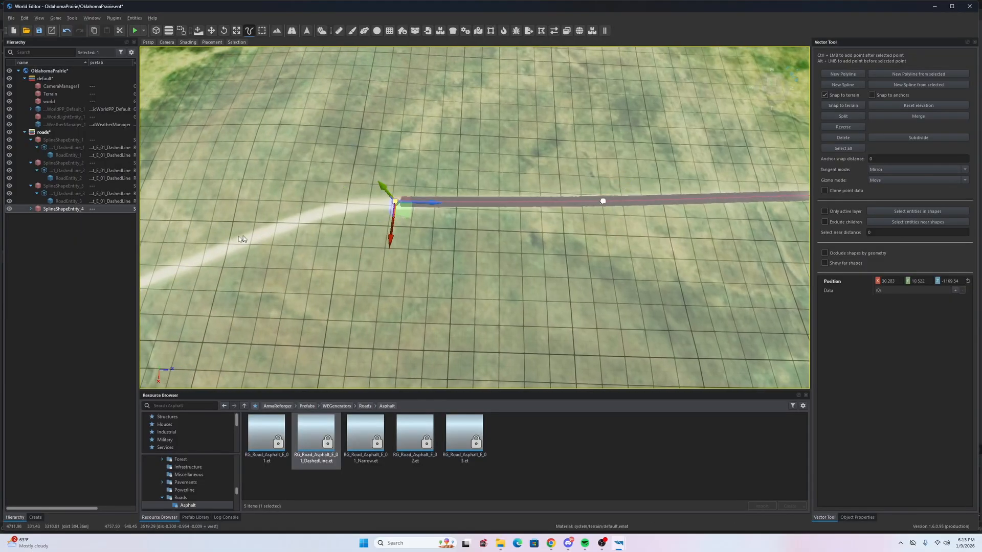
- Replace a misplaced point with one on the road trace and nudge the end point onto it
left_click(247, 216, "ctrl")
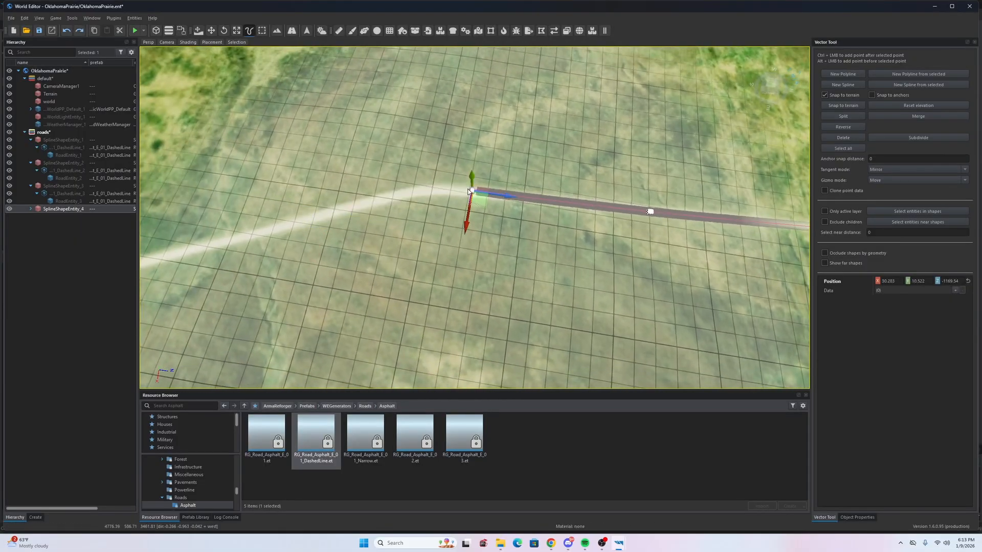
key("ctrl+z")
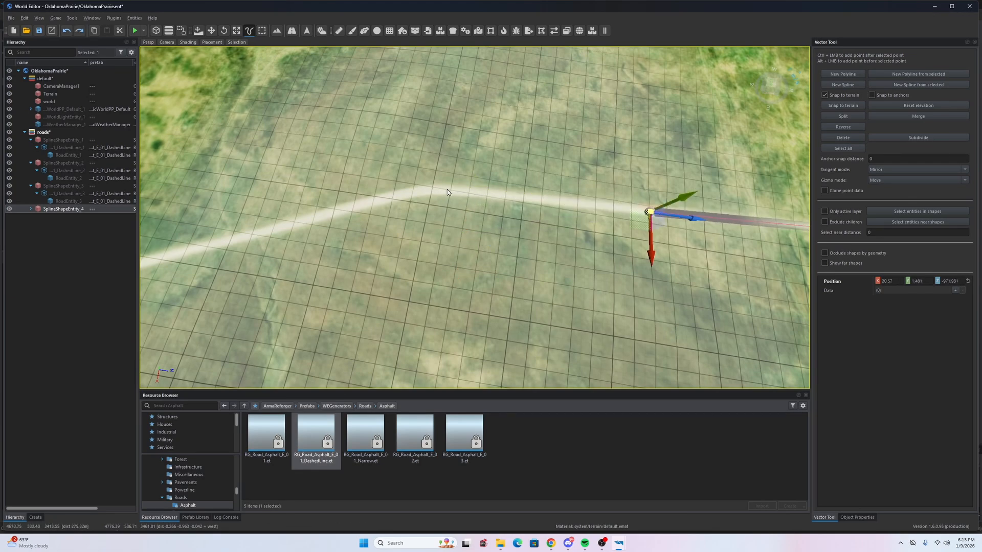
left_click(439, 191, "ctrl")
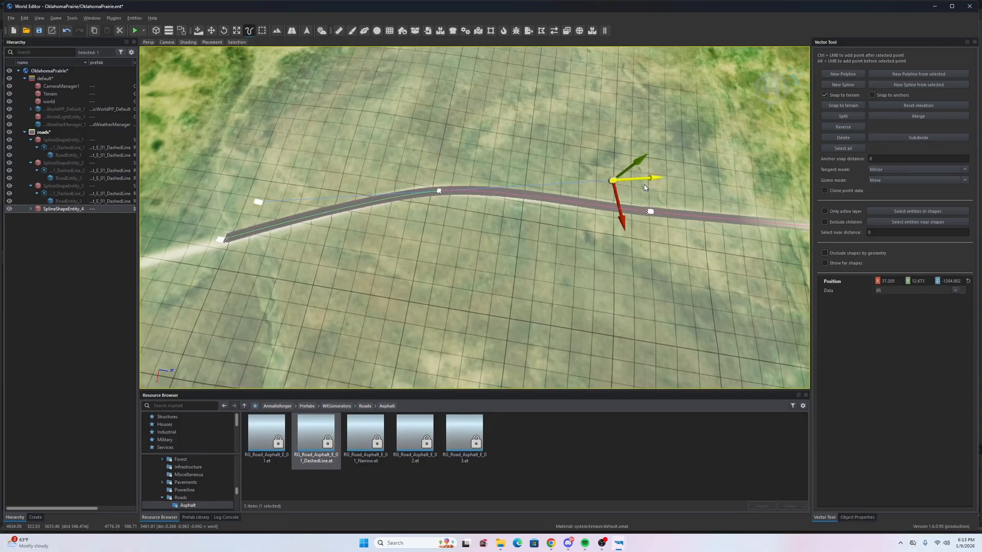
key("a")
right_click_drag(384, 227, 537, 196)
key("s")
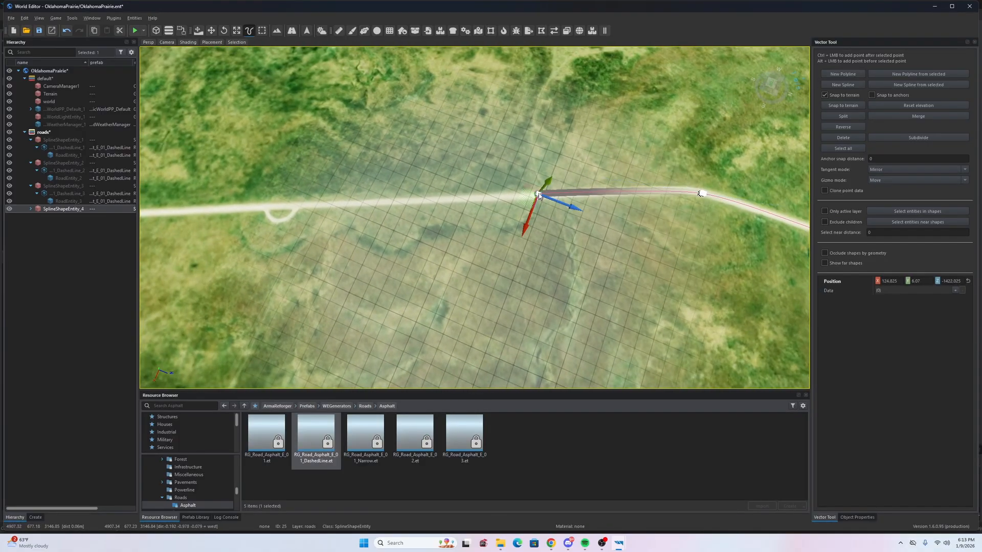
left_click_drag(529, 220, 529, 221)
key("a")
right_click_drag(375, 205, 310, 183)
key("a")
key("s")
- Add two more points along the road, undoing the misplaced ones
left_click(324, 180, "ctrl")
key("a")
key("w")
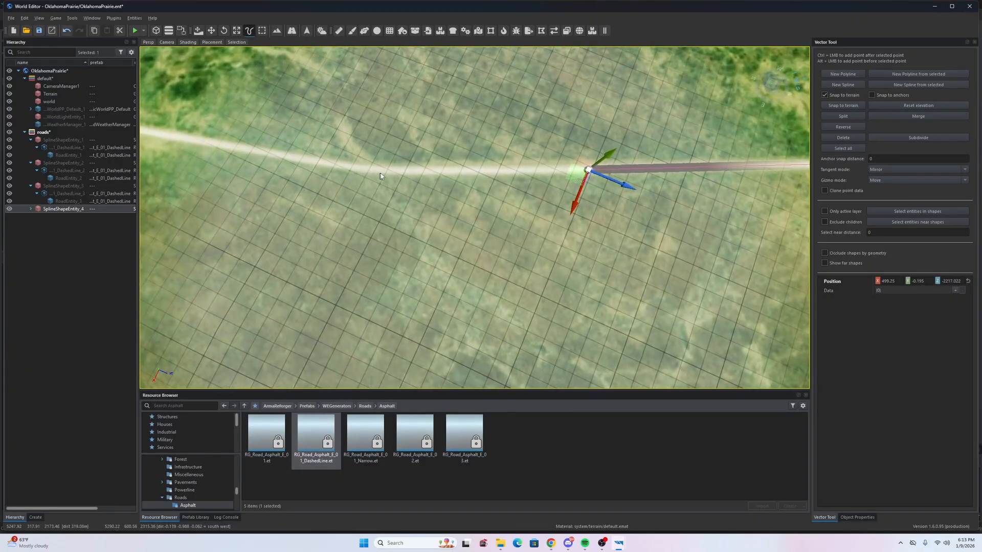
key("a")
right_click_drag(400, 174, 495, 180)
left_click(373, 161, "ctrl")
key("a")
key("a")
key("w")
key("ctrl+z")
key("ctrl+z")
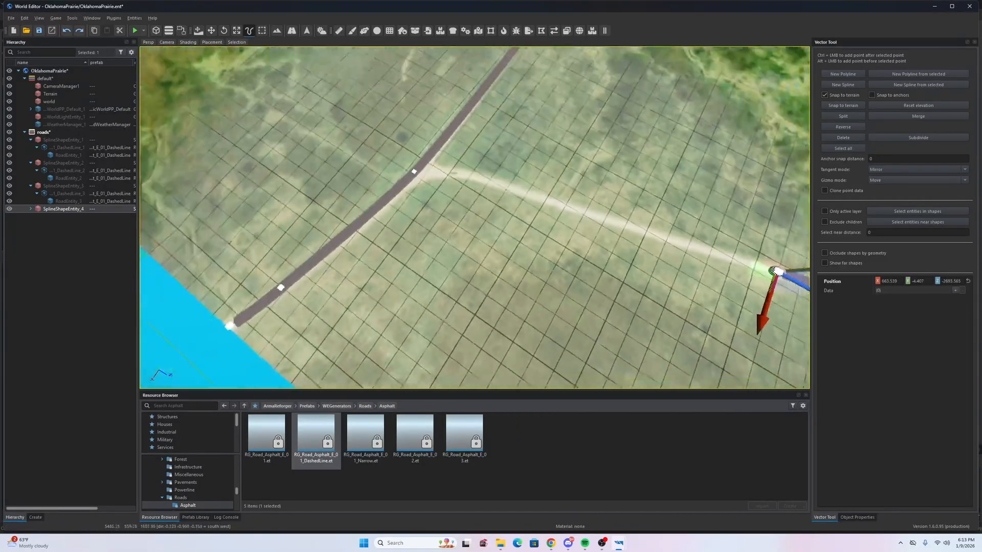
key("s")
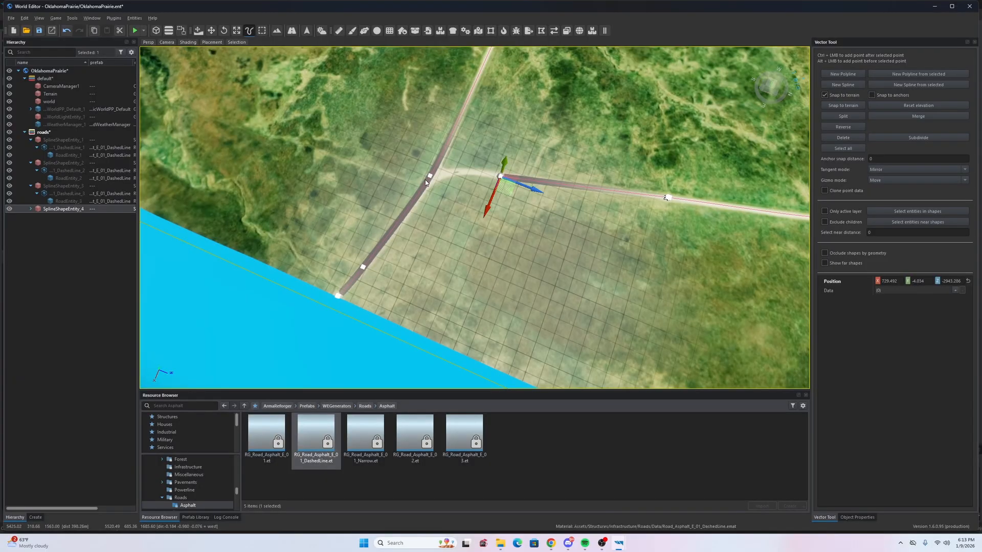
- Circle and survey the road junction from above to place the connector spline
key("w")
right_click_drag(436, 184, 527, 156)
key("w")
key("a")
key("d")
key("s")
key("w")
key("w")
key("s")
key("w")
key("s")
key("w")
key("w")
key("s")
key("s")
key("w")
key("w")
key("a")
key("w")
key("w")
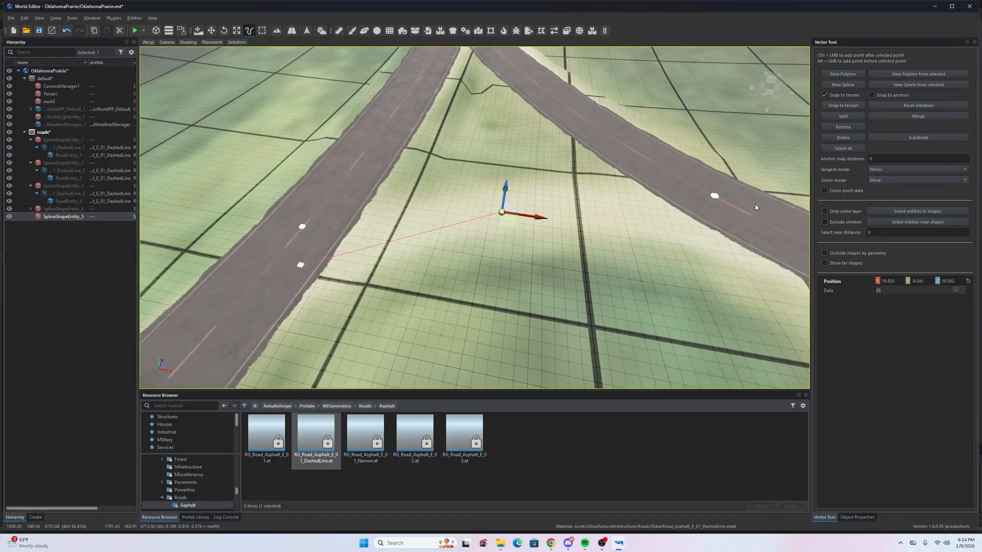
- Select the connector spline and apply the dashed-line asphalt road prefab to SplineShapeEntity_5
key("s")
right_click_drag(745, 214, 660, 230)
left_click(500, 197)
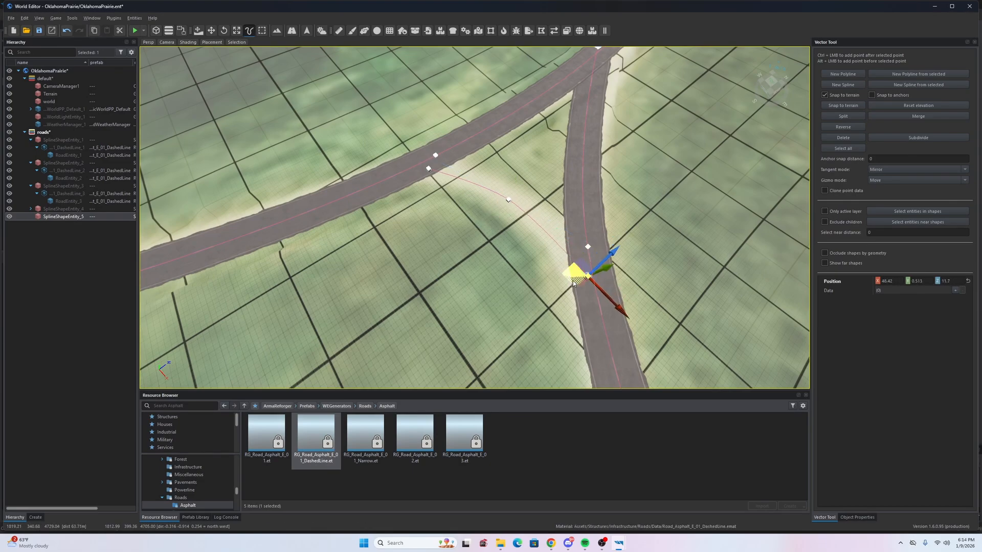
left_click_drag(77, 225, 64, 217)
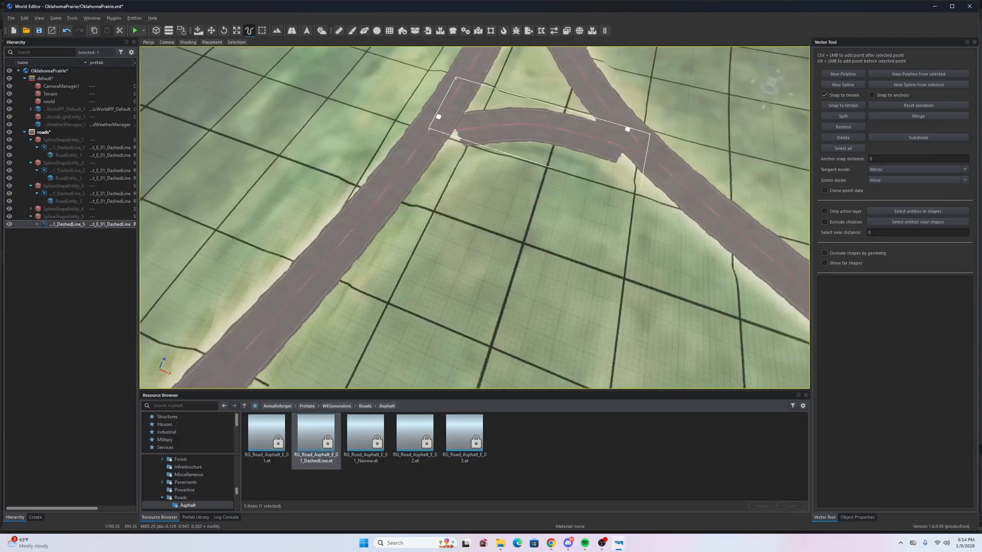
- Move both connector end points into the adjoining roads so the junction blends smoothly
left_click(365, 209)
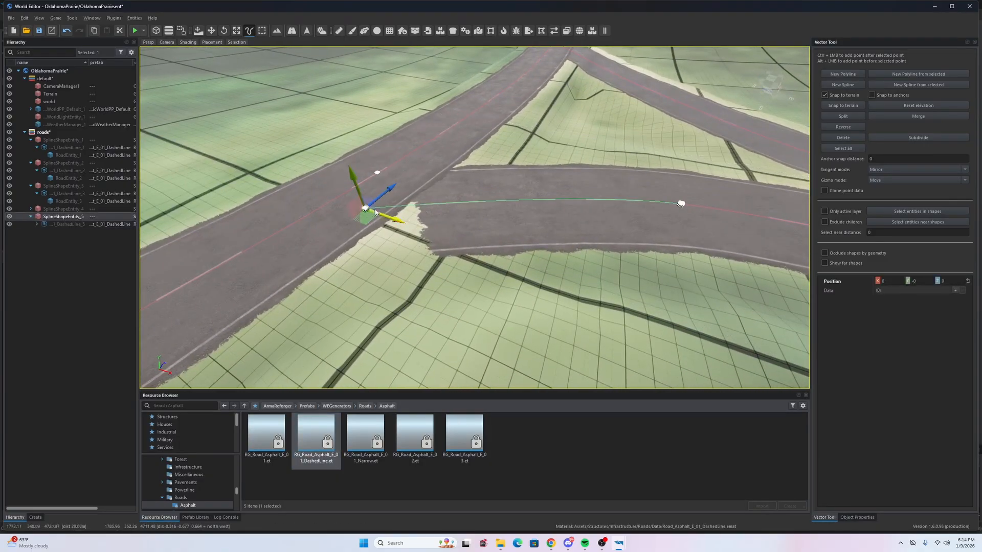
left_click_drag(265, 235, 267, 237)
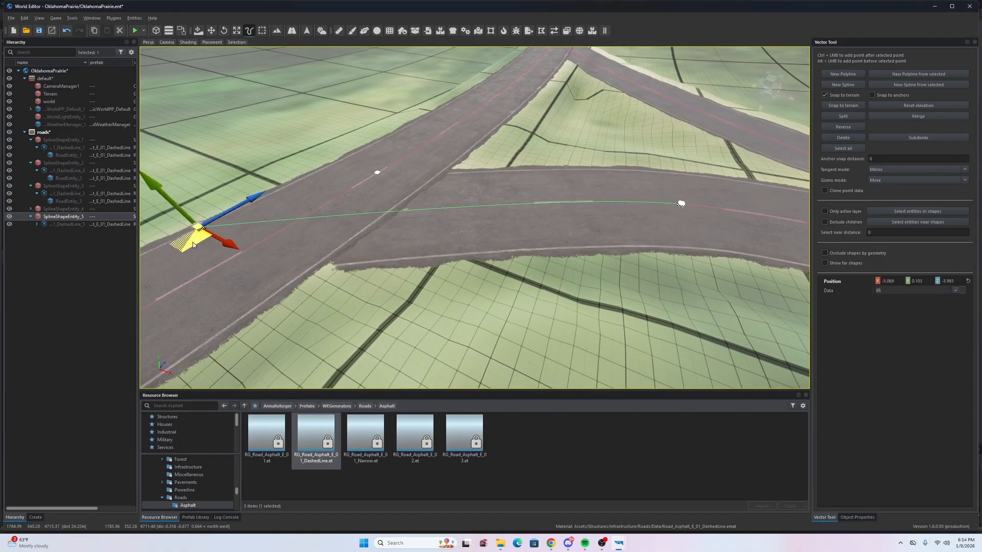
left_click_drag(200, 245, 209, 247)
right_click_drag(499, 220, 468, 243)
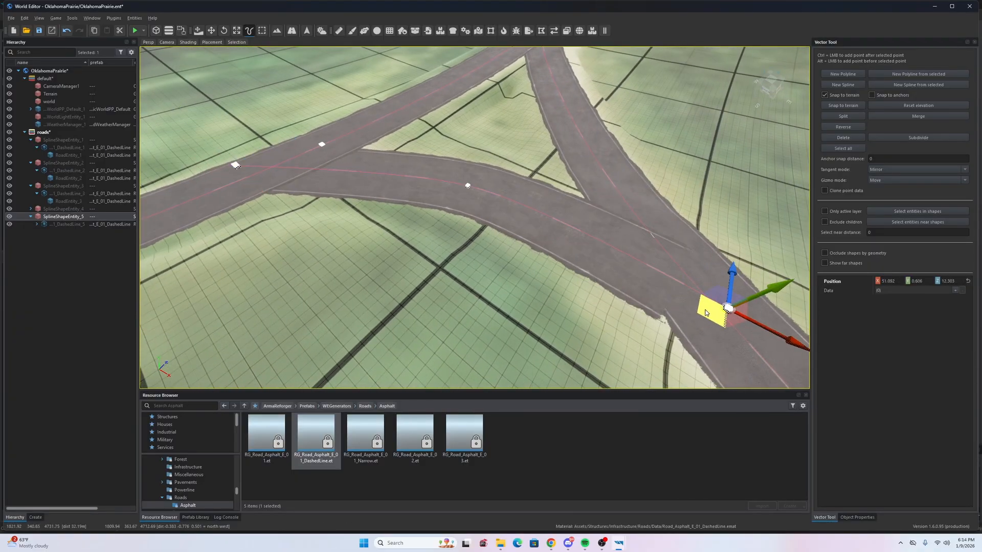
left_click_drag(734, 330, 741, 335)
right_click_drag(741, 335, 109, 223)
left_click(43, 225)
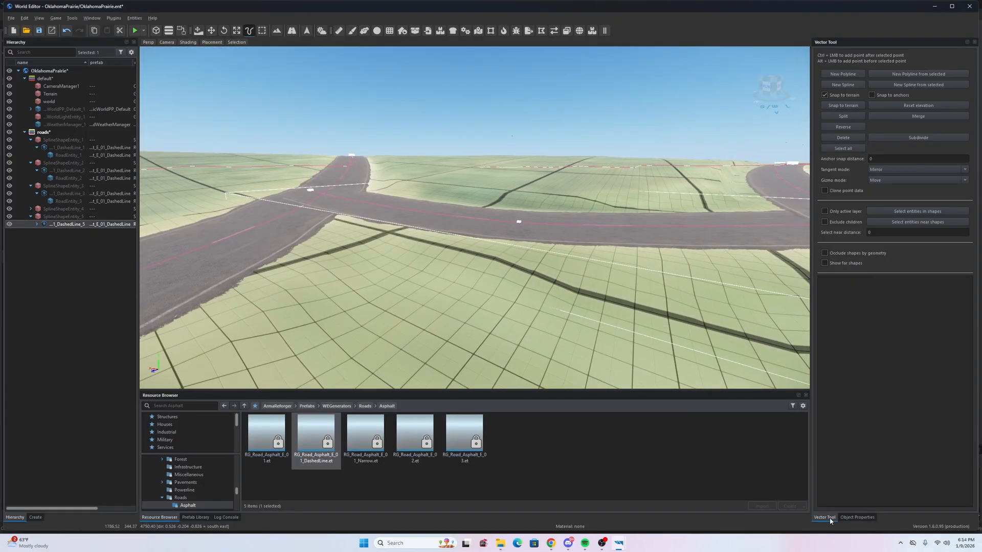
- Show the road generator properties and inspect RoadEntity_5's road settings at the junction
left_click(857, 517)
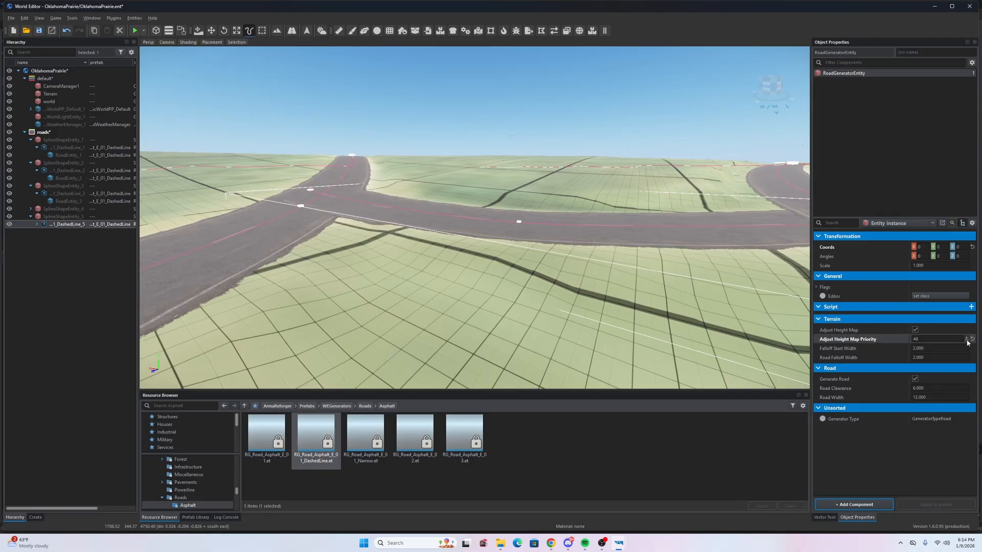
key("w")
right_click_drag(681, 290, 721, 278)
key("a")
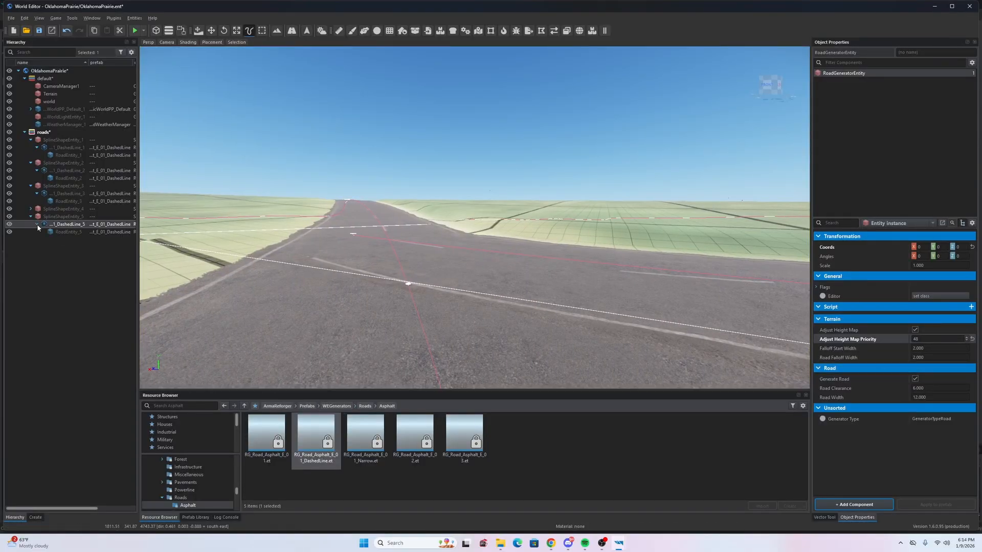
left_click(39, 231)
scroll(905, 465, "down", 1)
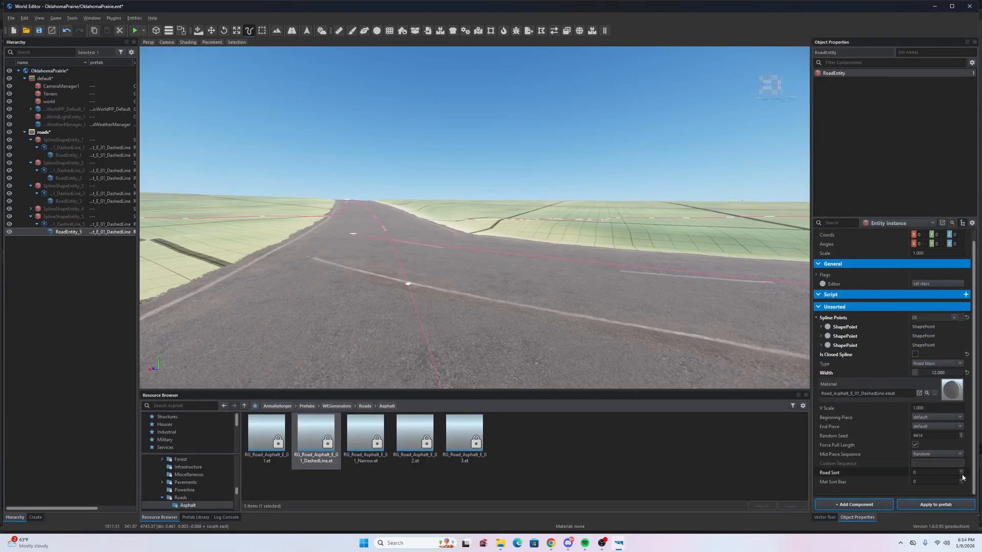
right_click_drag(578, 297, 573, 389)
key("s")
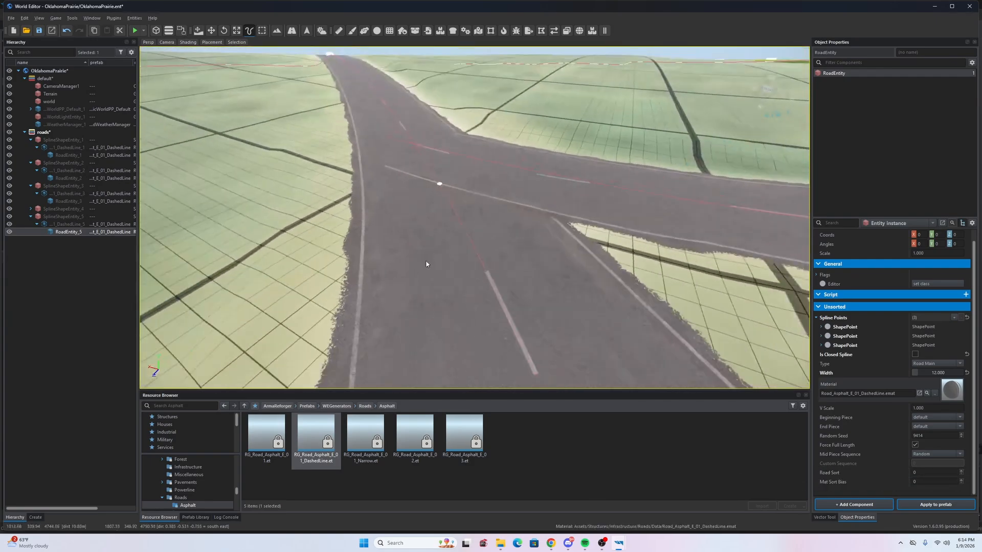
- Select the crossing road's spline and review RoadEntity_3's road settings, including Road Sort
left_click(440, 185)
left_click(56, 200)
scroll(919, 441, "down", 3)
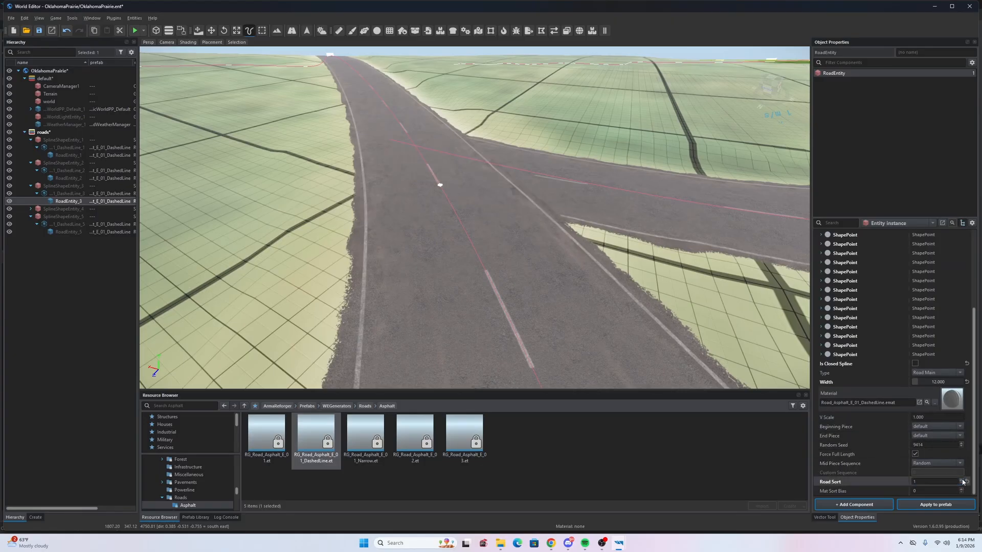
right_click_drag(510, 269, 962, 291)
key("w")
key("w")
key("w")
key("s")
key("d")
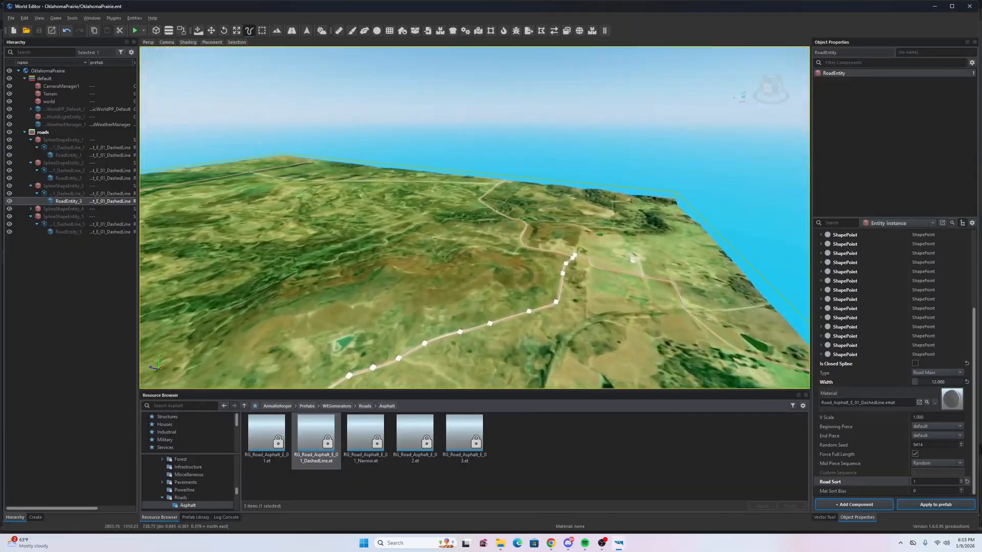
key("w")
right_click_drag(475, 217, 976, 244)
key("w")
key("a")
key("s")
key("a")
key("w")
key("s")
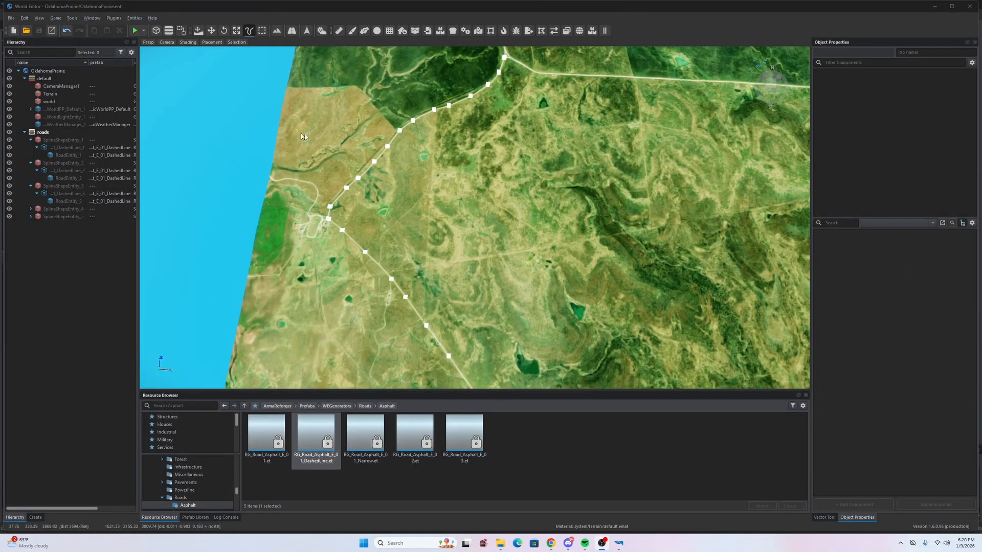
right_click_drag(416, 190, 767, 200)
key("w")
key("s")
key("s")
key("w")
key("s")
key("w")
key("s")
right_click_drag(525, 225, 522, 228)
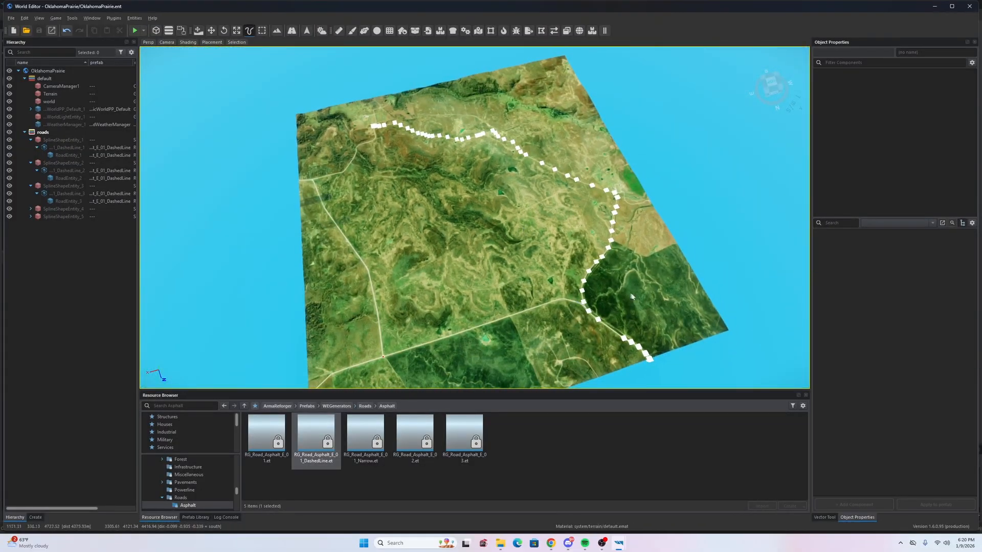
right_click_drag(588, 253, 310, 241)
key("w")
key("s")
key("s")
key("w")
key("s")
key("w")
mouse_move(467, 284)
right_mouse_down()
mouse_move(471, 270)
mouse_move(470, 281)
mouse_move(466, 271)
mouse_move(453, 283)
mouse_move(478, 283)
right_mouse_up()
key("s")
key("w")
key("s")
key("w")
key("s")
key("w")
right_click_drag(476, 247, 480, 245)
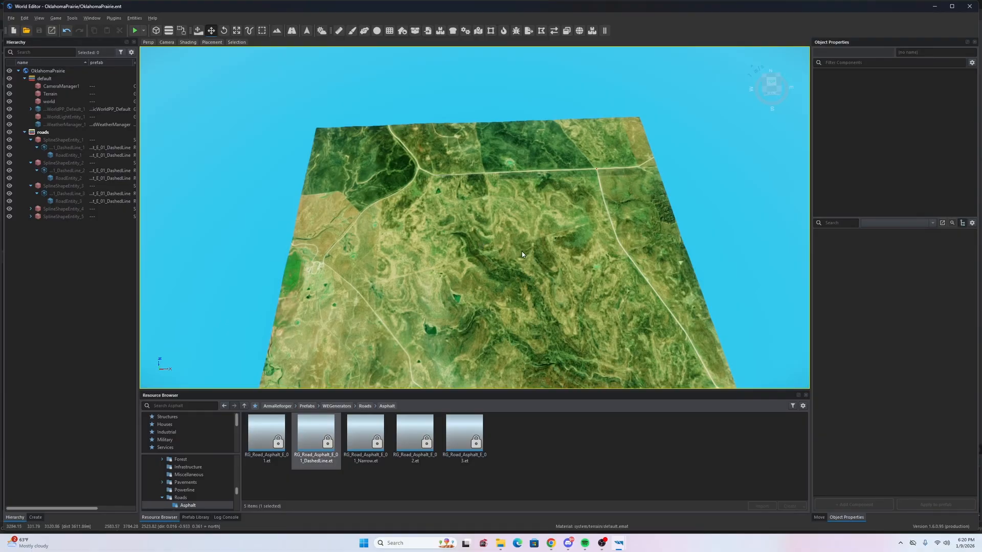
key("s")
right_click_drag(510, 254, 491, 258)
key("w")
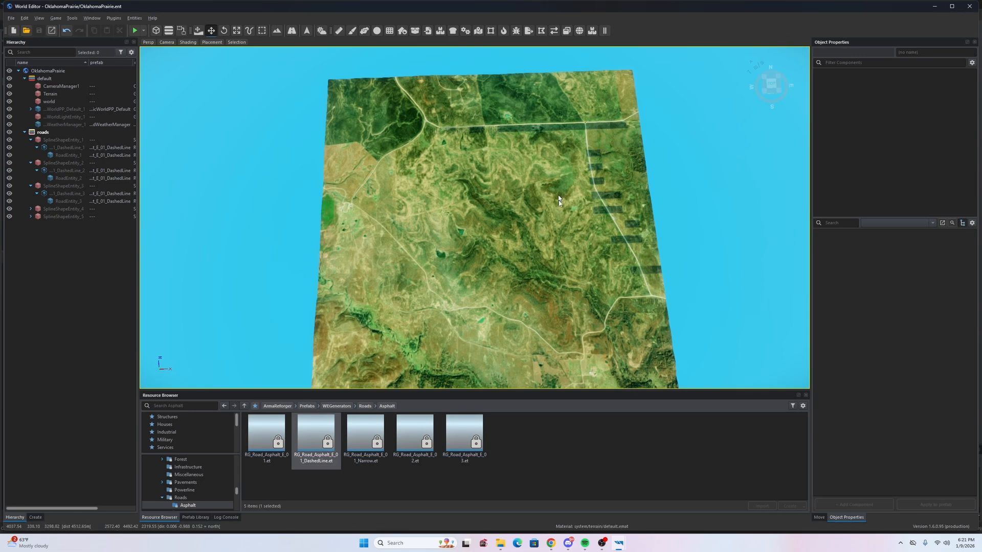
scroll(445, 130, "up", 6)
scroll(492, 132, "down", 2)
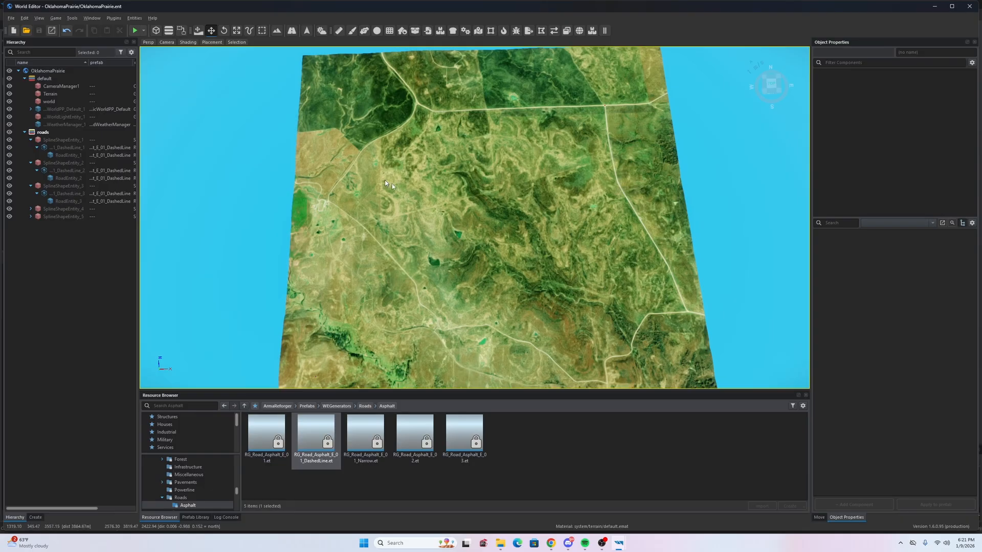
scroll(388, 183, "up", 4)
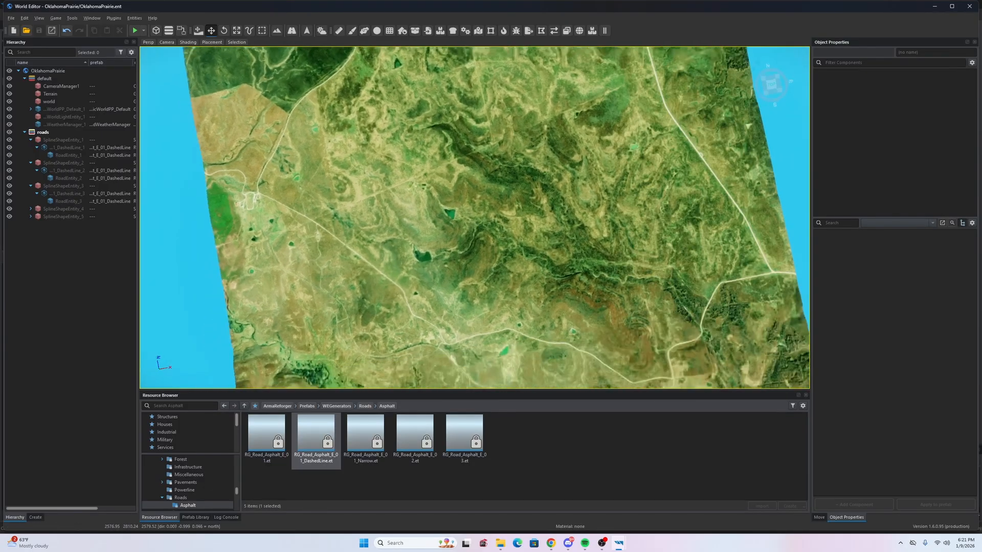
right_click_drag(387, 183, 476, 200)
key("w")
key("s")
key("a")
key("w")
key("w")
right_click_drag(444, 255, 434, 245)
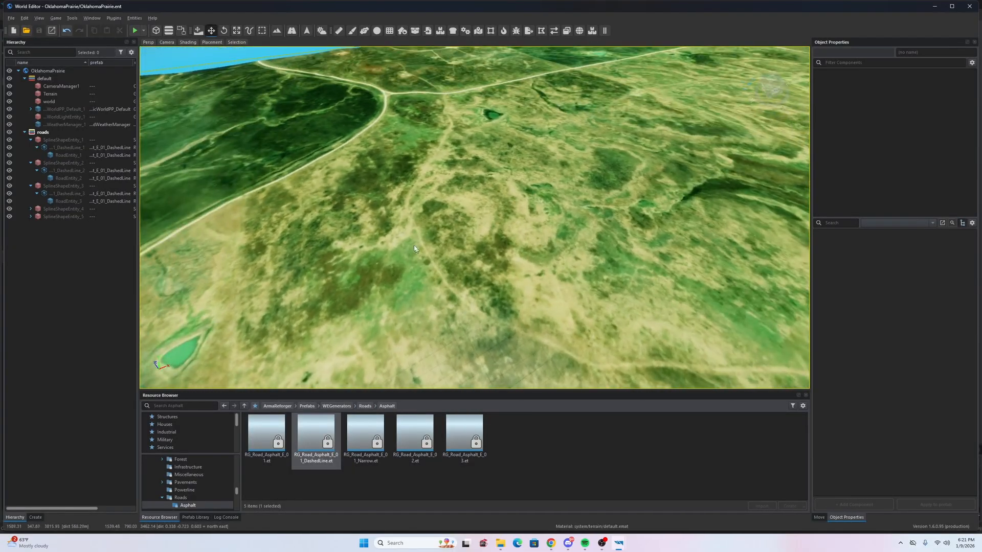
key("s")
right_click_drag(455, 131, 465, 198)
key("d")
right_click(464, 198)
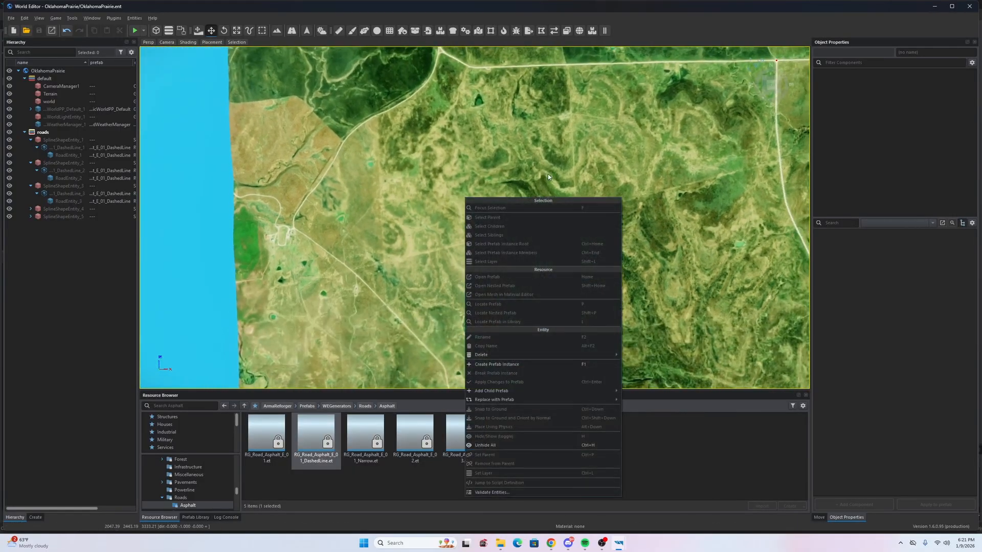
left_click(543, 179)
key("s")
key("d")
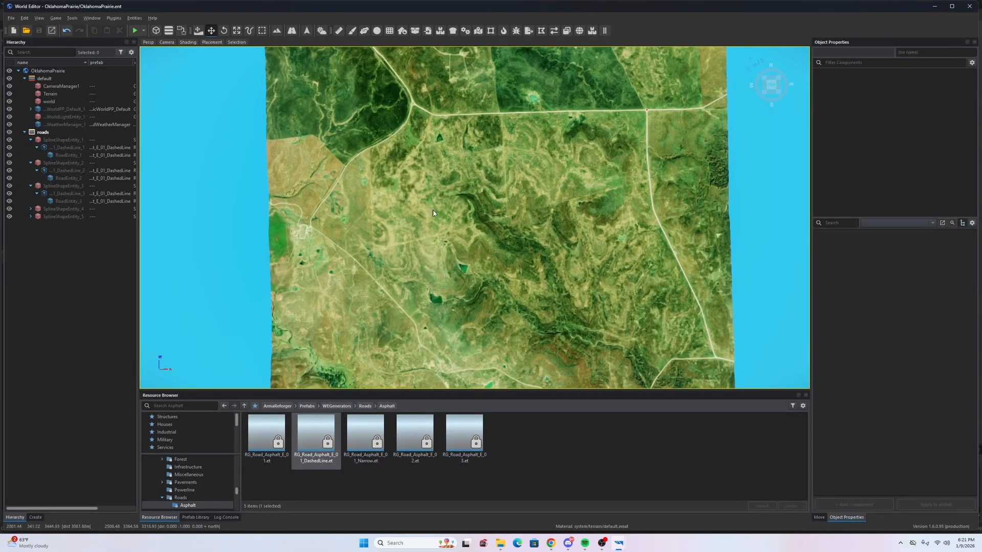
key("a")
key("w")
mouse_move(436, 247)
right_mouse_down()
mouse_move(509, 246)
mouse_move(485, 247)
mouse_move(523, 223)
mouse_move(511, 217)
mouse_move(441, 253)
mouse_move(441, 241)
right_mouse_up()
key("w")
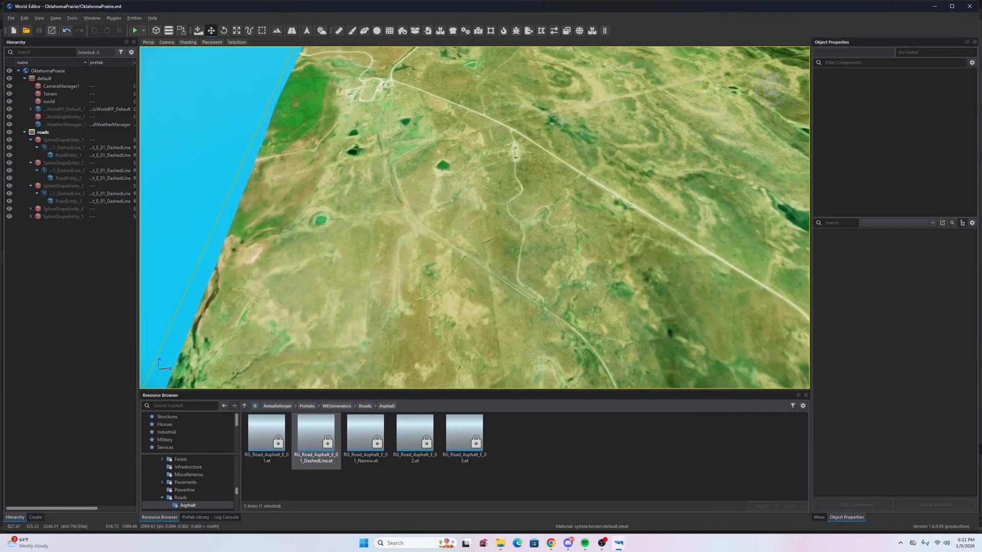
scroll(473, 289, "down", 5)
right_click_drag(472, 287, 475, 259)
key("w")
scroll(434, 312, "down", 4)
key("a")
key("w")
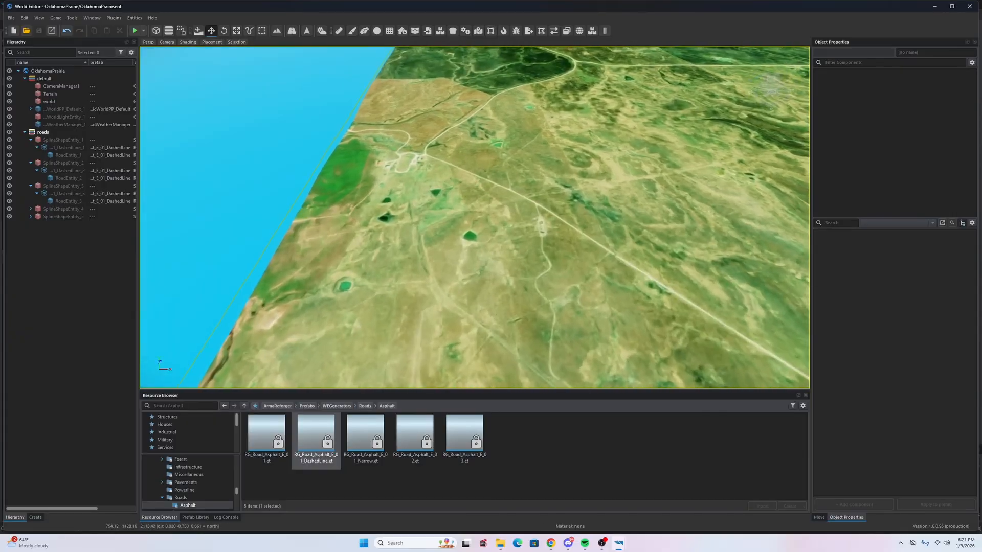
right_click_drag(398, 248, 404, 269)
key("s")
key("a")
key("w")
key("s")
key("w")
key("s")
mouse_move(475, 271)
right_mouse_down()
mouse_move(532, 266)
mouse_move(474, 282)
right_mouse_up()
key("d")
key("w")
key("s")
key("s")
key("s")
key("d")
right_click_drag(352, 217, 344, 220)
right_click_drag(484, 291, 401, 246)
key("w")
key("a")
key("s")
key("d")
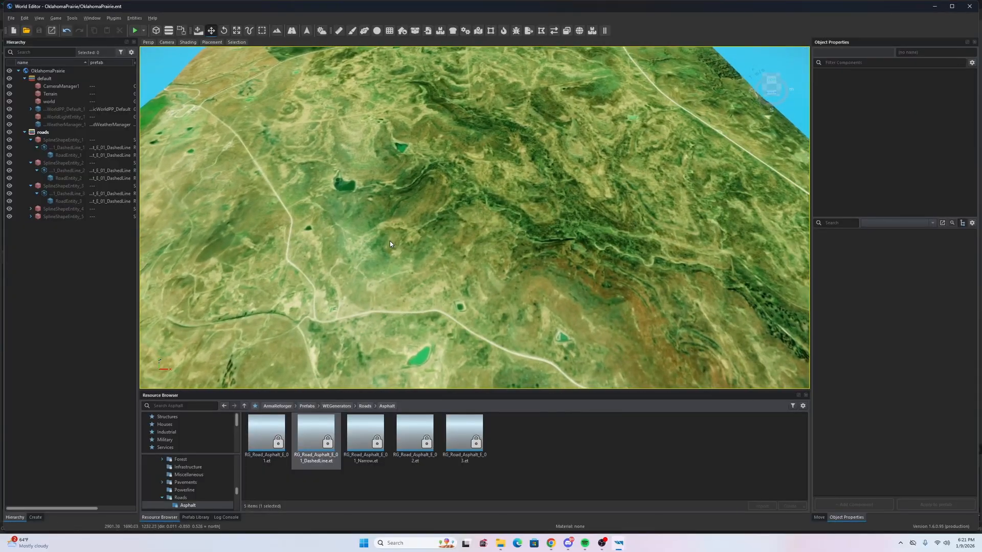
key("s")
right_click_drag(596, 258, 537, 393)
key("w")
key("s")
key("d")
key("w")
key("s")
key("w")
key("s")
key("w")
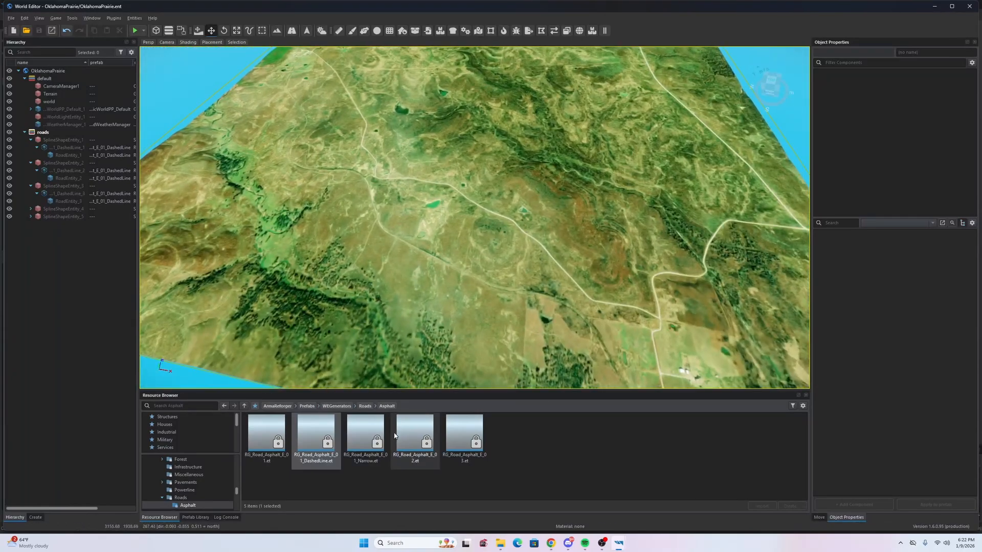
- Choose RG_Road_Asphalt_E_01_Narrow.et as the road prefab for the next road
left_click(365, 439)
right_click_drag(425, 296, 443, 311)
key("d")
key("w")
key("d")
key("w")
key("s")
key("a")
key("w")
key("s")
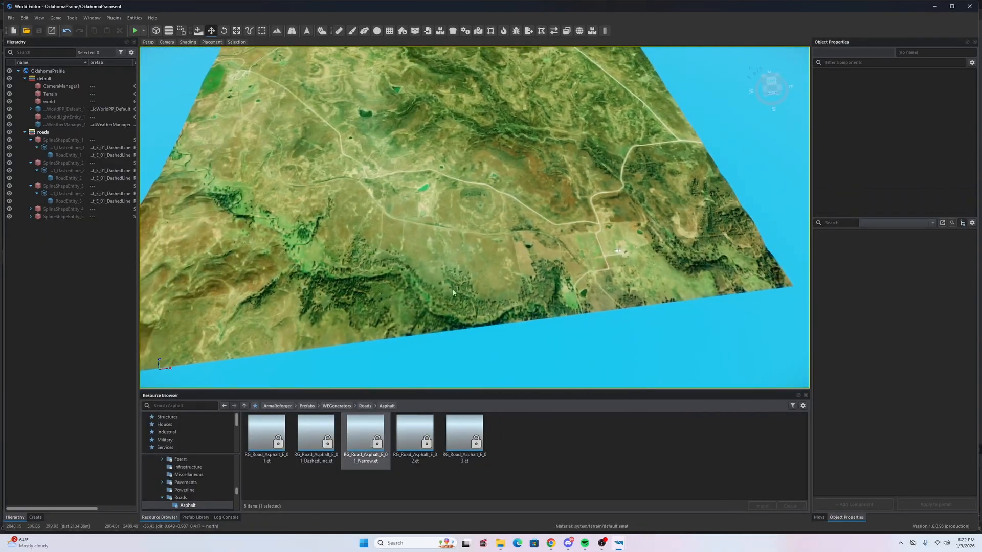
- Fly around the OklahomaPrairie terrain to survey the satellite roads
right_click_drag(232, 176, 332, 176)
key("w")
key("s")
key("w")
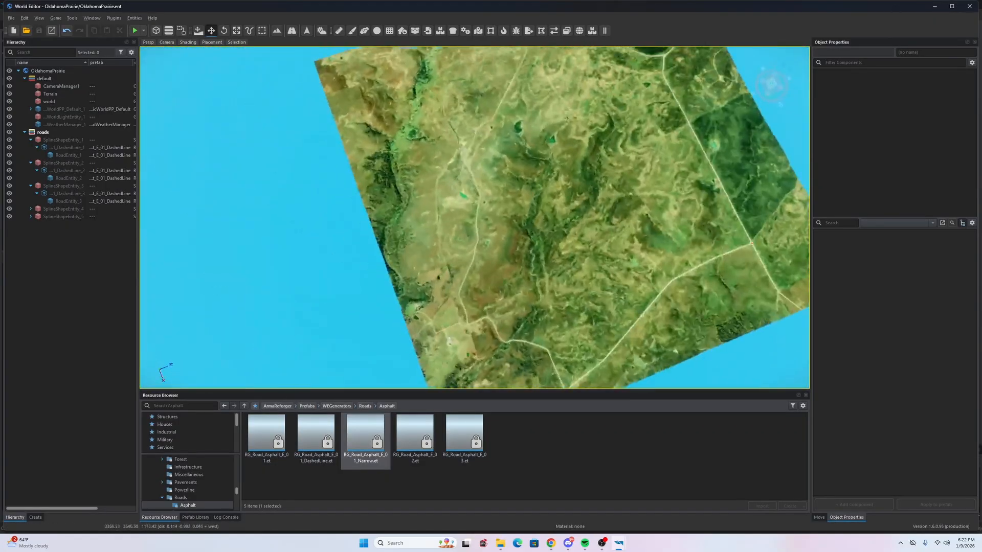
key("w")
right_click_drag(440, 324, 660, 311)
key("w")
key("s")
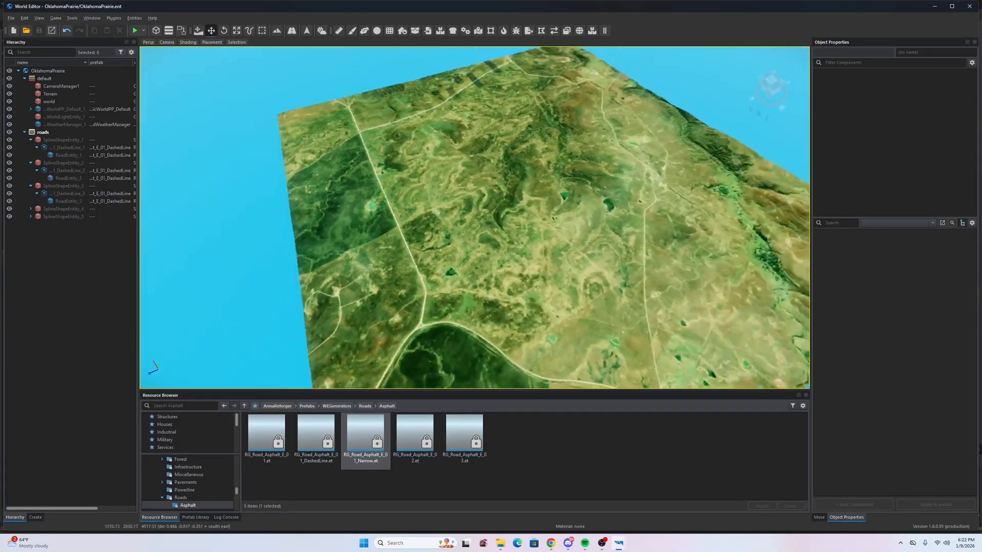
key("d")
right_click_drag(659, 312, 523, 340)
key("s")
key("w")
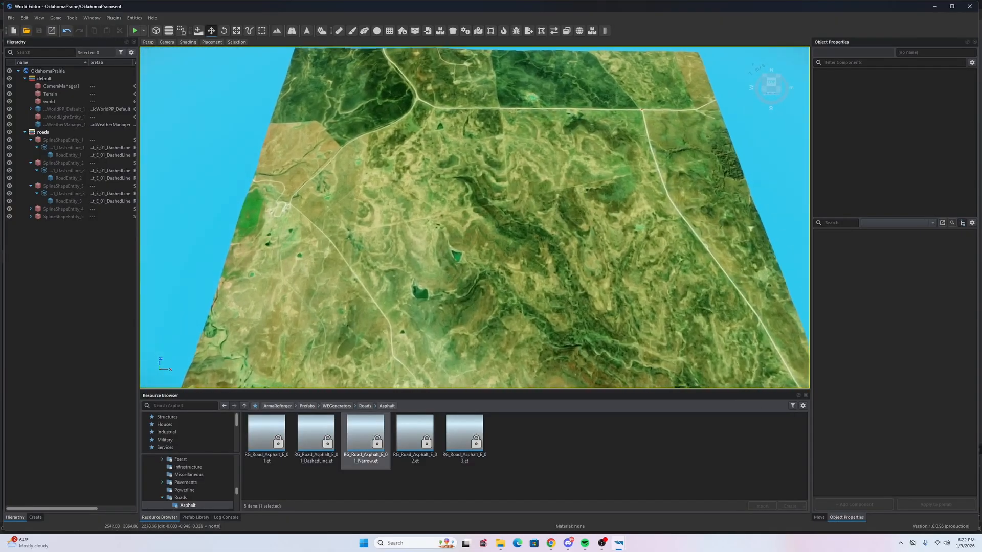
key("a")
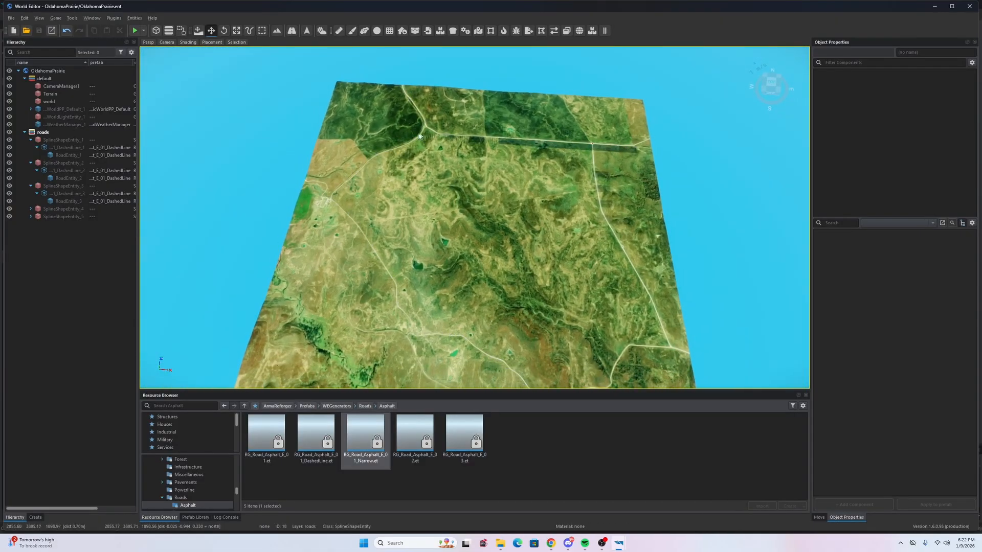
key("s")
right_click_drag(405, 287, 474, 289)
key("w")
key("a")
key("d")
key("s")
key("w")
right_click_drag(474, 185, 444, 142)
key("s")
key("w")
key("a")
key("s")
key("w")
key("s")
key("d")
key("s")
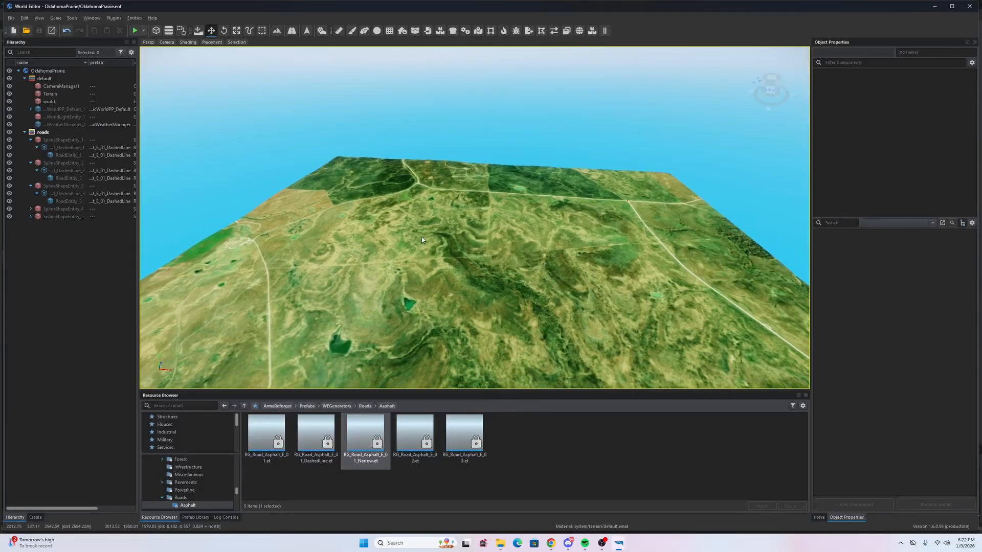
key("a")
right_click_drag(454, 258, 496, 345)
key("w")
key("s")
key("w")
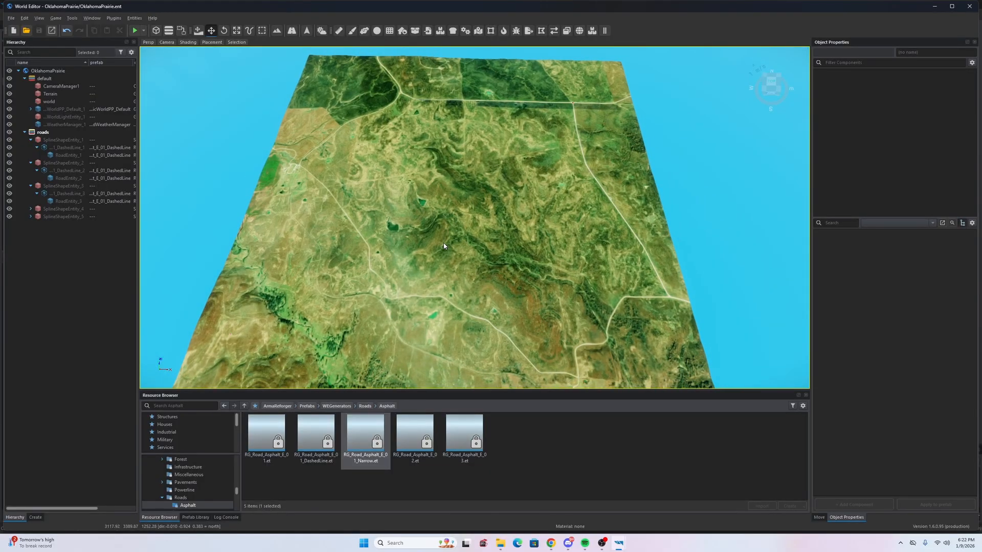
- Fly over the terrain to locate a satellite dirt road for the new spline
key("s")
right_click_drag(437, 263, 660, 230)
key("w")
key("s")
key("w")
key("a")
key("a")
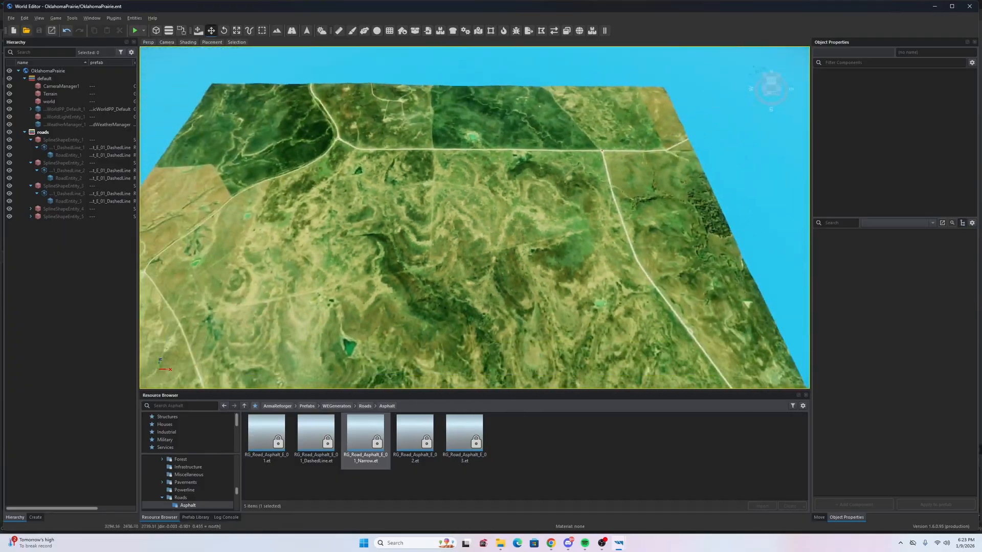
key("s")
right_click_drag(660, 230, 713, 207)
key("w")
key("a")
key("a")
key("s")
key("s")
key("w")
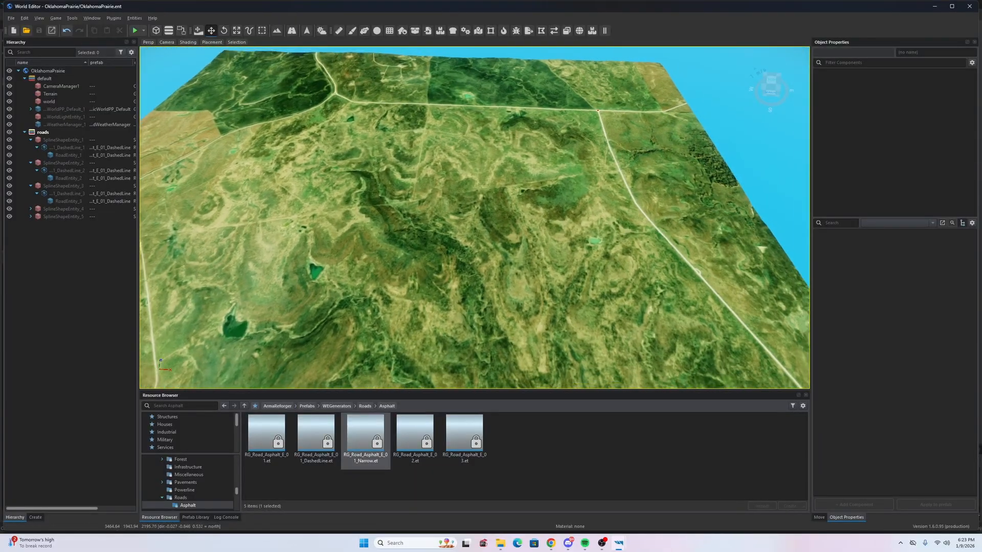
mouse_move(475, 217)
right_mouse_down()
mouse_move(496, 212)
mouse_move(484, 230)
right_mouse_up()
key("a")
key("w")
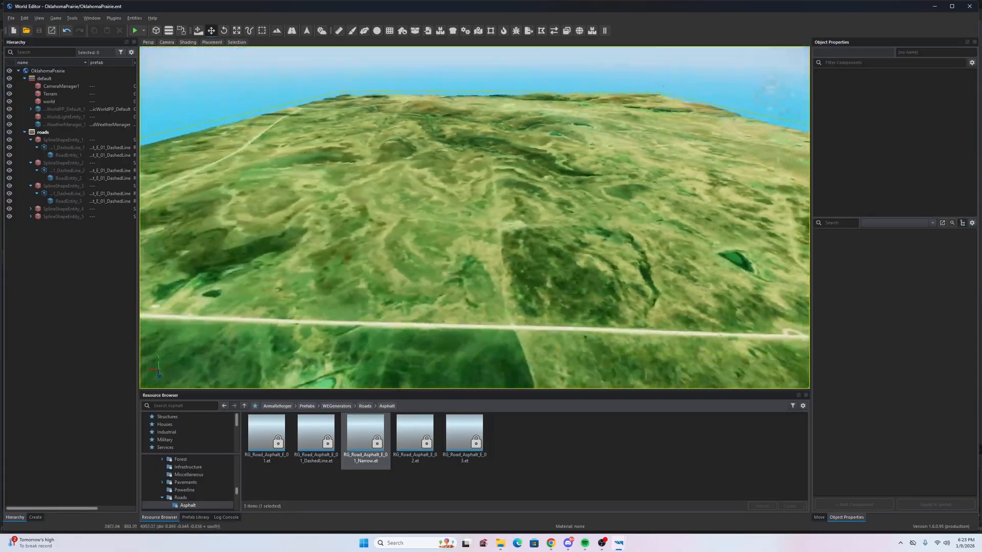
key("s")
right_click_drag(475, 218, 643, 250)
key("w")
key("d")
key("s")
key("w")
key("a")
key("s")
key("w")
key("s")
key("w")
key("w")
key("s")
key("d")
key("s")
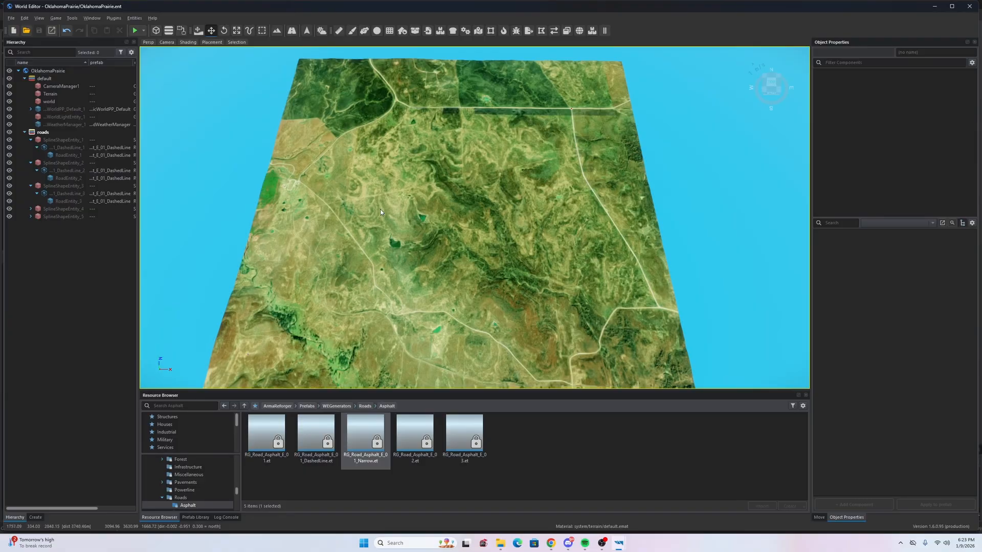
scroll(369, 194, "up", 3)
key("s")
mouse_move(601, 210)
right_mouse_down()
mouse_move(579, 224)
mouse_move(593, 217)
right_mouse_up()
key("d")
key("w")
key("w")
key("a")
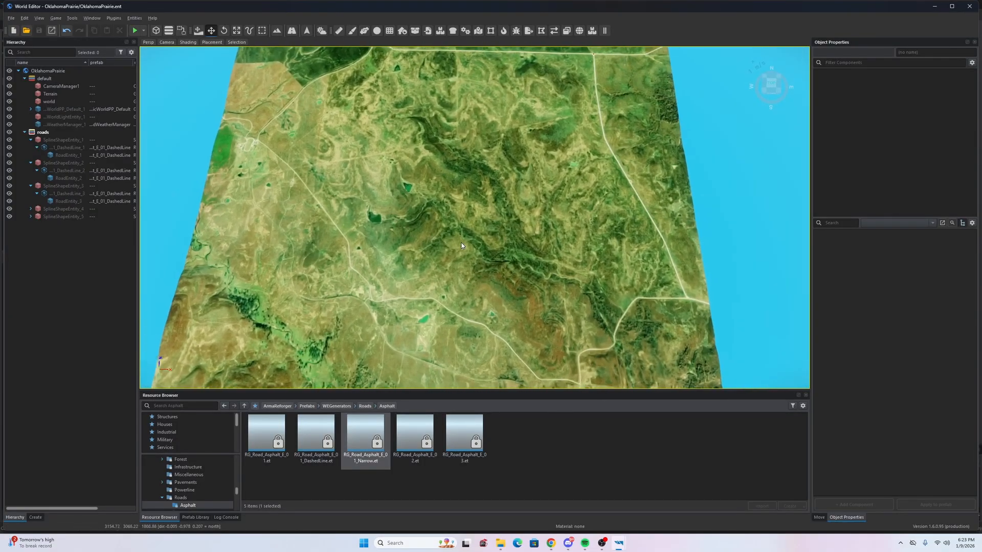
key("s")
right_click_drag(420, 239, 211, 232)
key("d")
key("a")
key("w")
key("w")
key("a")
key("s")
key("d")
key("s")
key("d")
key("w")
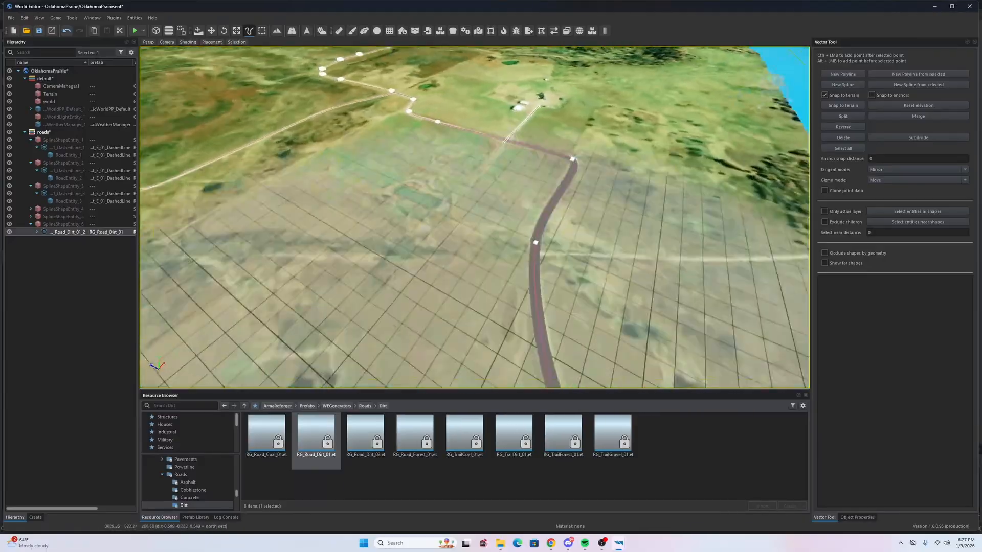
- Start a new spline with the narrow asphalt road and place its first points along the satellite road
left_click(842, 85)
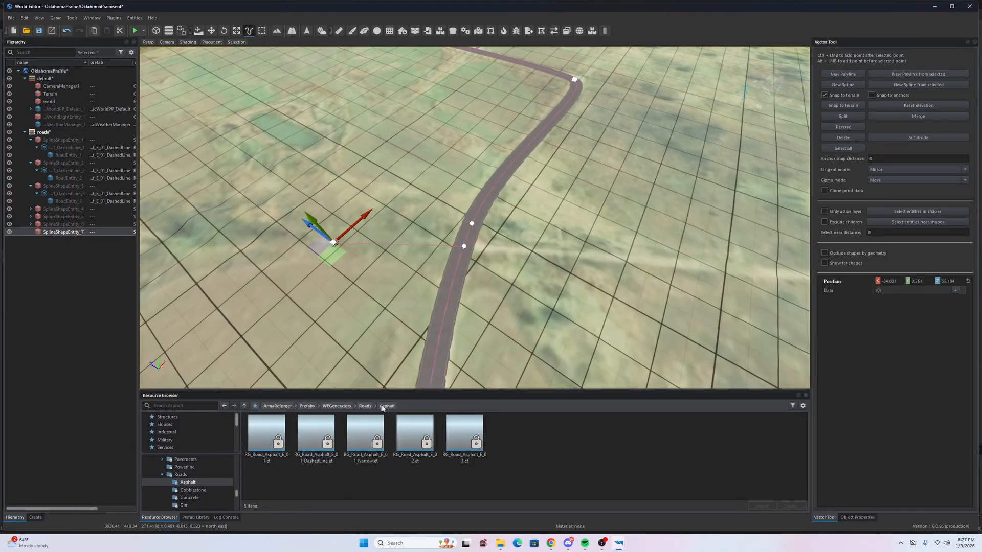
left_click_drag(369, 443, 375, 317)
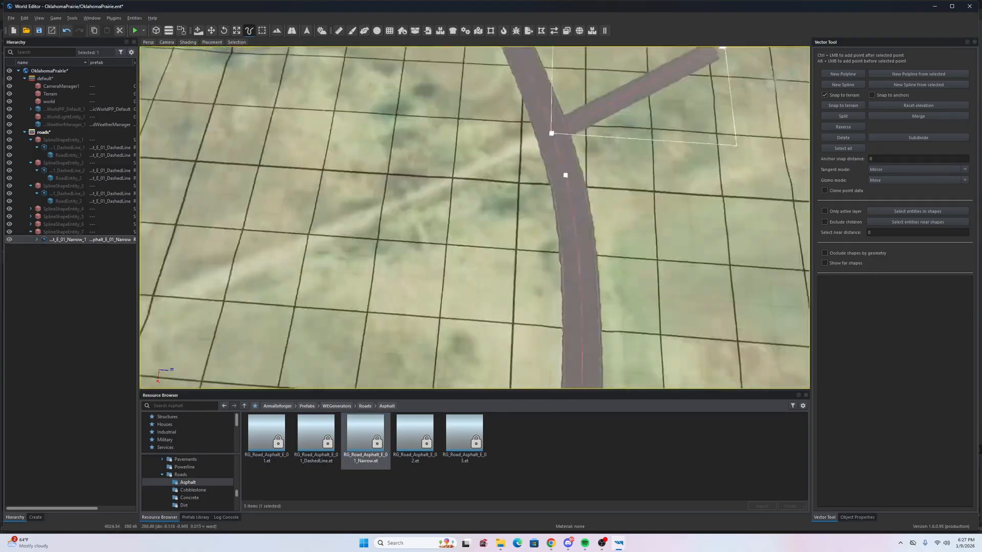
right_click_drag(481, 255, 472, 252)
left_click(486, 250, "ctrl")
left_click(532, 248, "ctrl")
right_click_drag(532, 247, 504, 220)
left_click(502, 217, "ctrl")
left_click(482, 191, "ctrl")
- Continue placing road points along the track, undoing the last misplaced point
left_click(603, 185, "ctrl")
left_click(630, 157, "ctrl")
left_click(762, 180, "ctrl")
right_click_drag(628, 210, 637, 179)
left_click(692, 206, "ctrl")
right_click_drag(692, 206, 515, 193)
left_click(623, 221, "ctrl")
left_click(515, 192, "ctrl")
left_click(646, 217, "ctrl")
key("ctrl+z")
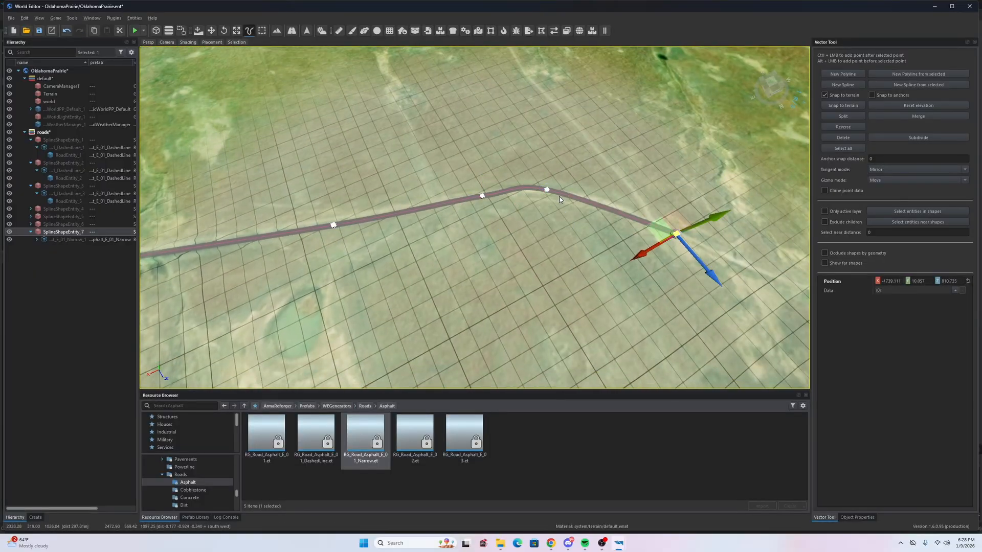
- Extend the road with points up to the junction with the existing curved road
left_click(674, 236, "ctrl")
right_click_drag(674, 237, 591, 236)
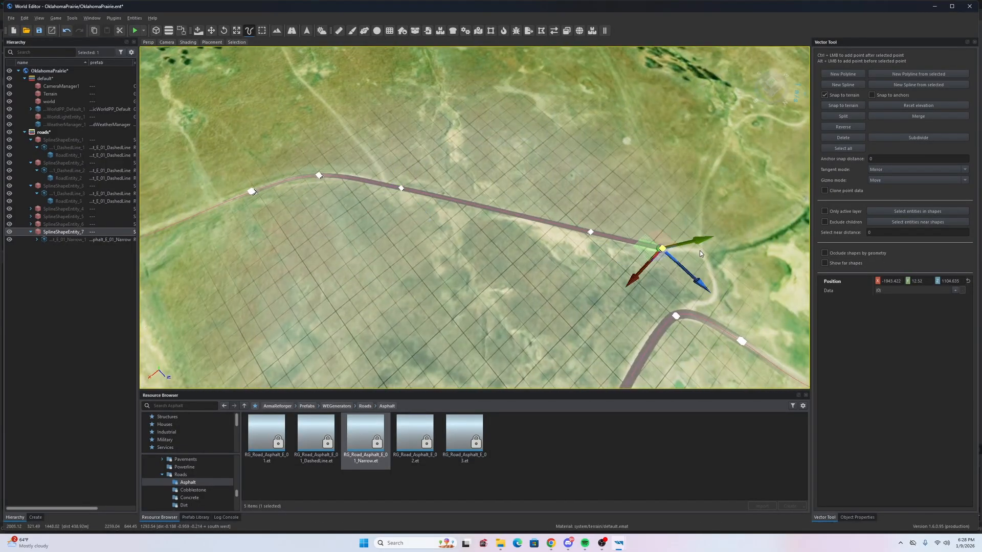
right_click_drag(701, 252, 525, 258)
left_click(525, 257, "ctrl")
left_click(576, 274, "ctrl")
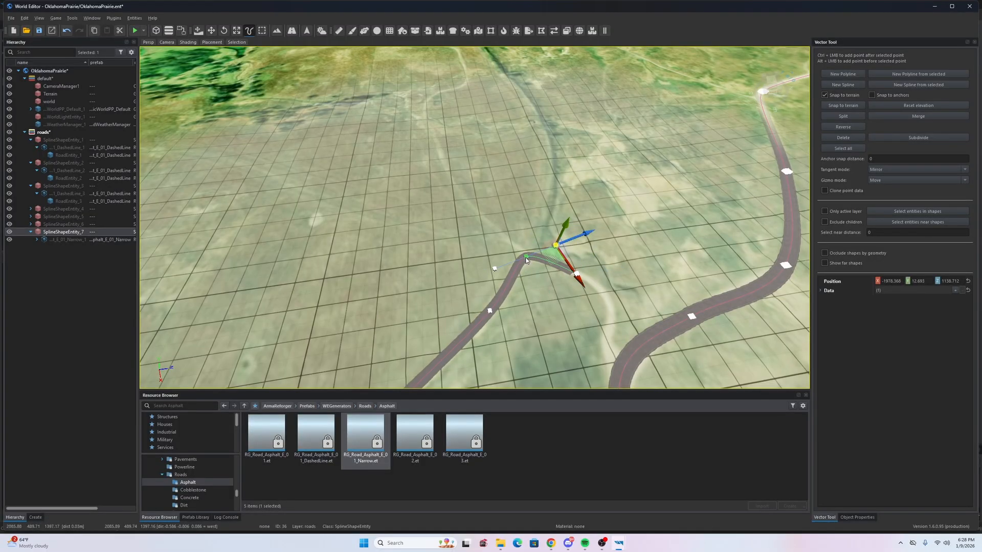
left_click(611, 365, "ctrl")
right_click_drag(611, 365, 541, 241)
left_click(545, 246)
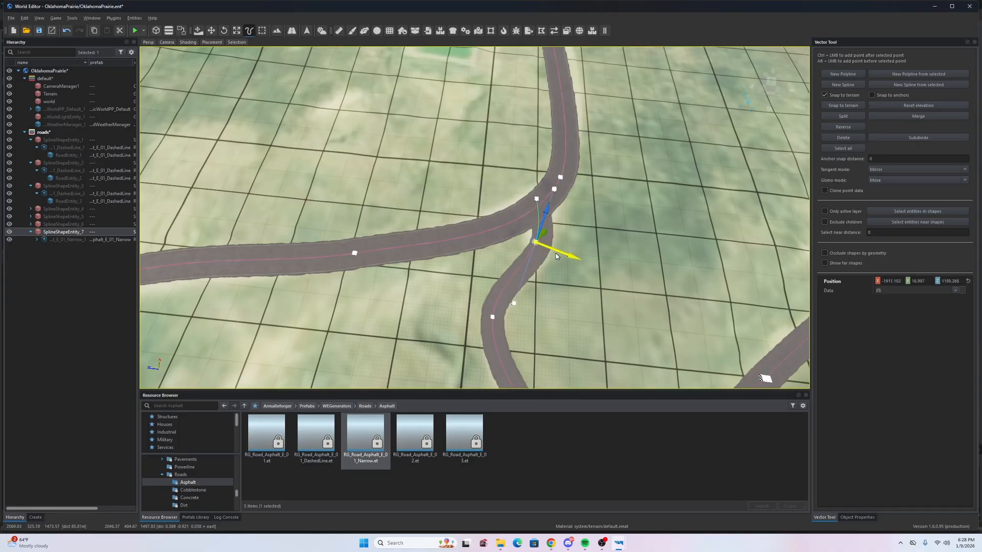
right_click_drag(516, 198, 414, 189)
- Lower the new road's Adjust Height Map Priority to 49
left_click(28, 234)
left_click(966, 341)
right_click_drag(614, 266, 501, 241)
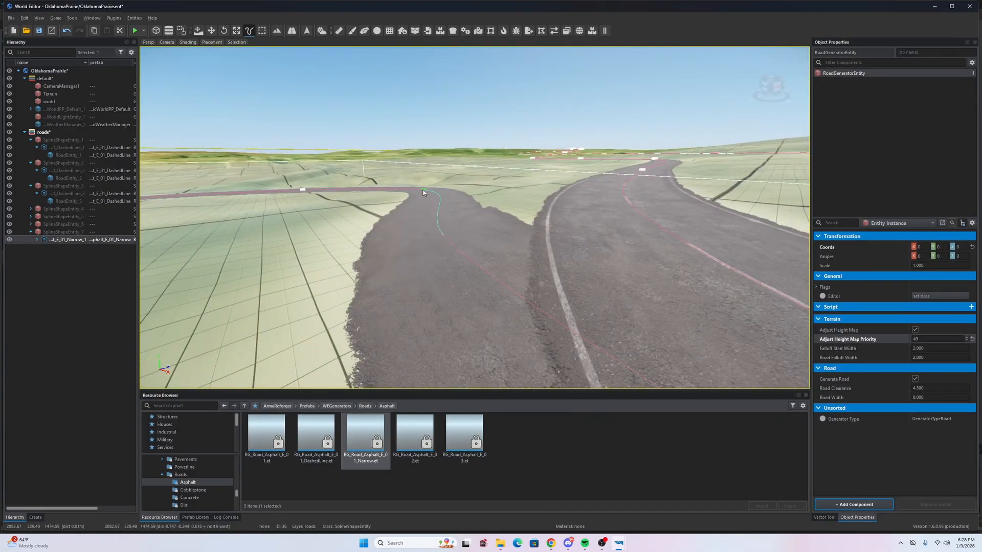
- Raise the junction point slightly with the Y gizmo arrow and save the world
left_click(422, 190)
right_click_drag(423, 190, 568, 239)
left_click(536, 231)
left_click(824, 517)
left_click_drag(542, 192, 543, 179)
right_click_drag(543, 179, 444, 170)
left_click_drag(442, 147, 442, 150)
right_click_drag(442, 150, 542, 220)
left_click(484, 186)
left_click(544, 222)
left_click_drag(542, 190, 544, 200)
right_click_drag(544, 199, 639, 205)
left_click(520, 177)
key("ctrl+s")
- Start a new spline at the road bend and select its narrow asphalt road generator
right_click_drag(512, 204, 542, 271)
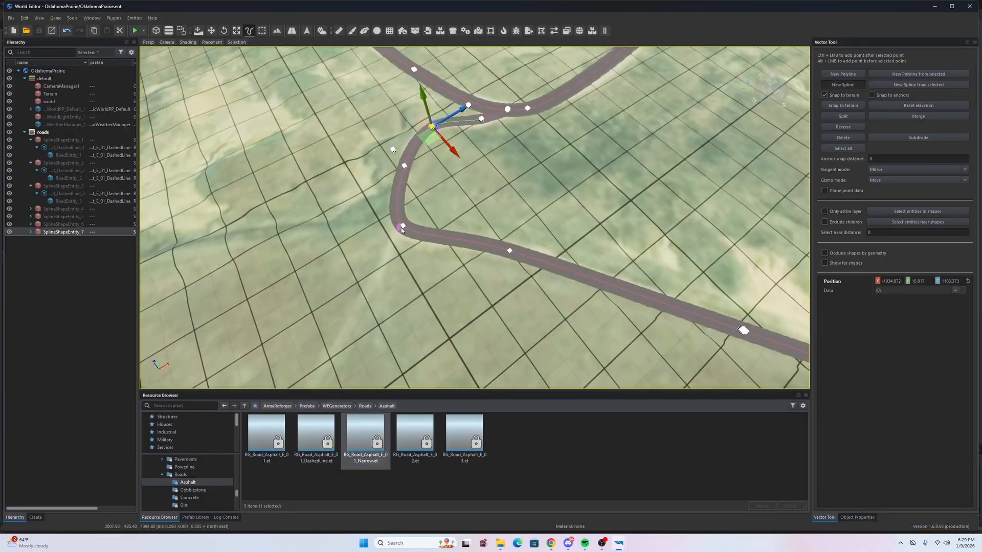
left_click(401, 228)
key("w")
right_click_drag(331, 248, 330, 225)
left_click(441, 212)
key("w")
right_click_drag(490, 256, 215, 179)
left_click(31, 239)
left_click(64, 247)
- Extend the new spline with terrain-snapped points along the dirt trail, undoing the last one
key("w")
right_click_drag(588, 220, 680, 205)
right_click_drag(588, 158, 557, 178)
key("s")
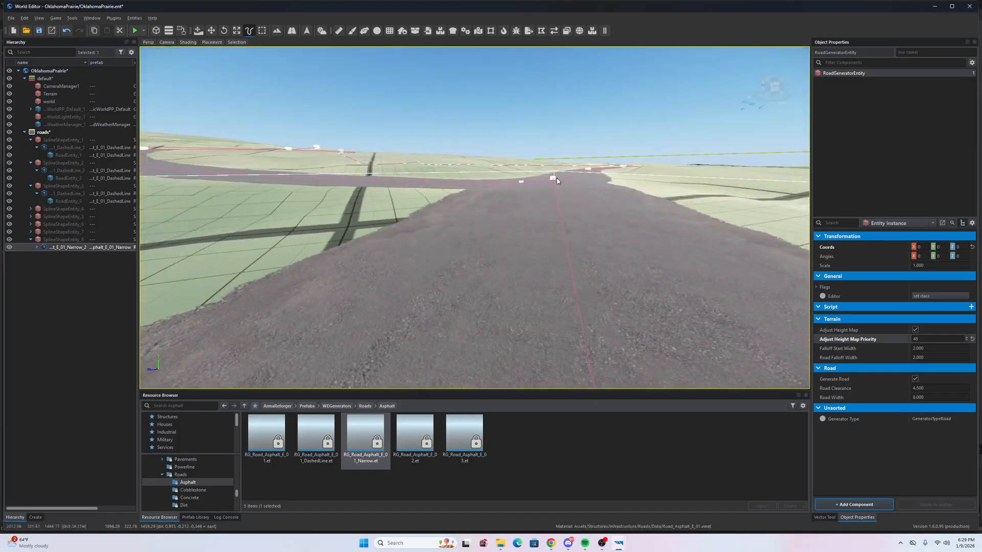
left_click(554, 178)
left_click_drag(562, 135, 562, 131)
key("s")
right_click_drag(562, 131, 516, 133)
left_click(825, 96)
right_click_drag(552, 287, 507, 303)
left_click(520, 287)
left_click(430, 231, "ctrl")
left_click(450, 176, "ctrl")
right_click_drag(430, 230, 481, 220)
left_click(480, 222, "ctrl")
left_click(447, 246, "ctrl")
key("ctrl+z")
- Add points past the narrow road's end along the satellite trail
right_click_drag(524, 256, 552, 231)
key("w")
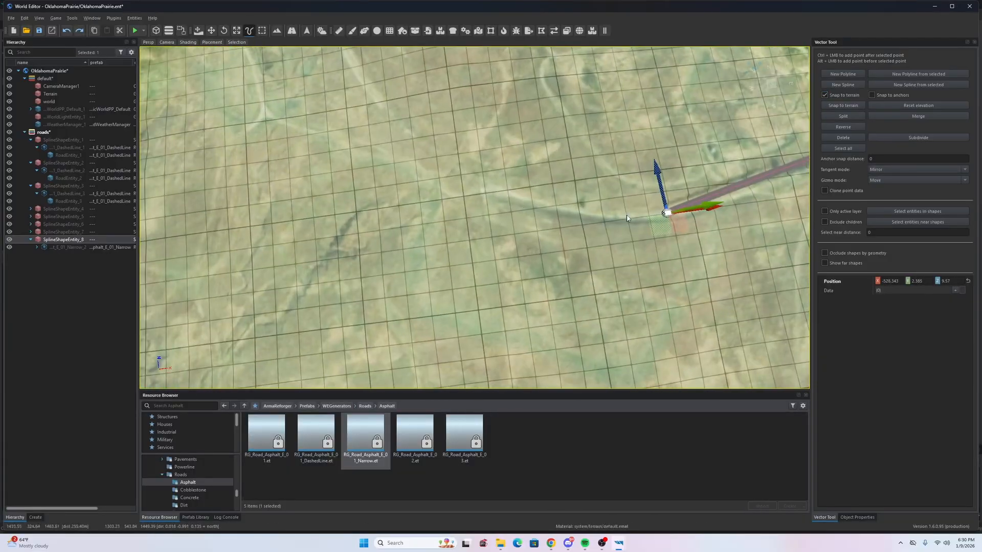
key("ctrl+z")
left_click(520, 191, "ctrl")
right_click_drag(521, 193, 560, 180)
left_click(494, 250, "ctrl")
left_click(369, 256, "ctrl")
left_click(460, 263, "ctrl")
right_click_drag(369, 255, 491, 231)
left_click(410, 228, "ctrl")
left_click(485, 232, "ctrl")
- Continue the narrow road farther along the trail, undoing one stray point
right_click_drag(410, 228, 438, 247)
left_click(439, 248, "ctrl")
left_click(335, 271, "ctrl")
right_click_drag(335, 271, 378, 268)
left_click(389, 266, "ctrl")
right_click_drag(388, 266, 389, 287)
left_click(729, 261, "ctrl")
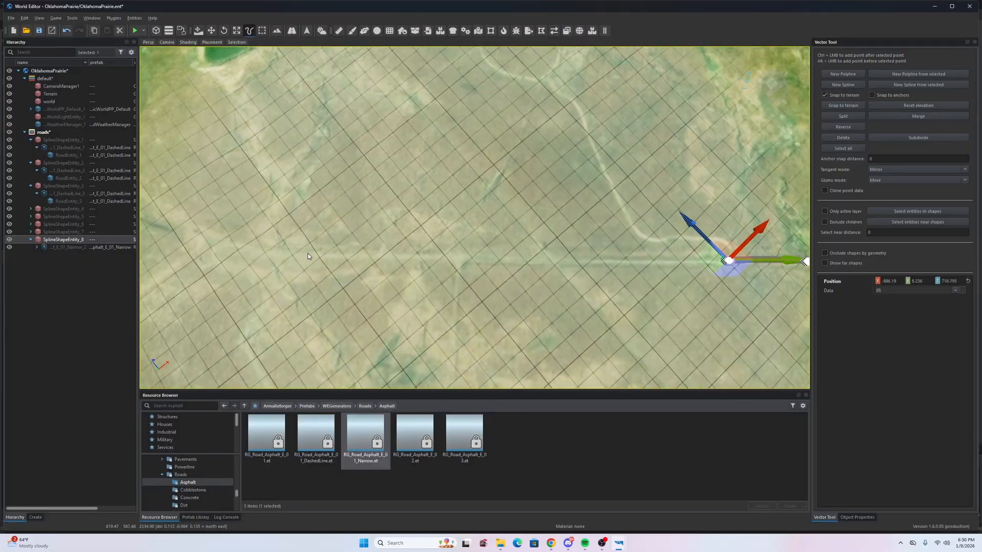
right_click_drag(460, 246, 440, 230)
left_click(377, 222, "ctrl")
right_click_drag(377, 222, 433, 230)
key("ctrl+z")
right_click_drag(406, 134, 548, 193)
right_click_drag(397, 146, 358, 120)
- Join the road to the main road, lower its end point to the ground with terrain snapping, and save
left_click(446, 201, "ctrl")
right_click_drag(446, 201, 542, 197)
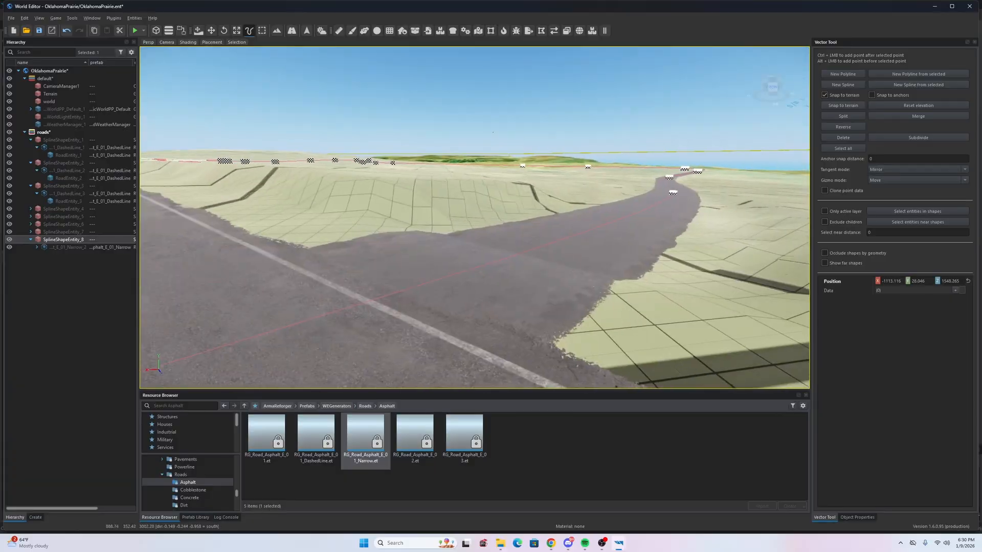
key("s")
left_click(648, 197)
left_click_drag(658, 142, 657, 152)
right_click_drag(657, 153, 624, 146)
key("ctrl+s")
left_click(824, 95)
right_click_drag(511, 153, 588, 209)
right_click_drag(475, 217, 410, 287)
- Start a new spline at the junction and apply RG_Road_Asphalt_E_01_Narrow to it
key("w")
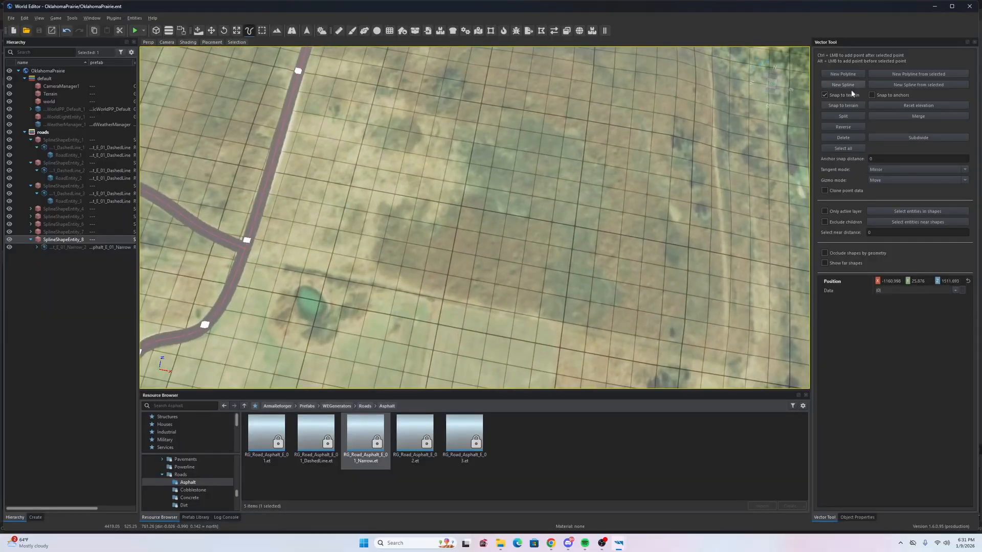
left_click(245, 258)
right_click_drag(244, 259, 464, 260)
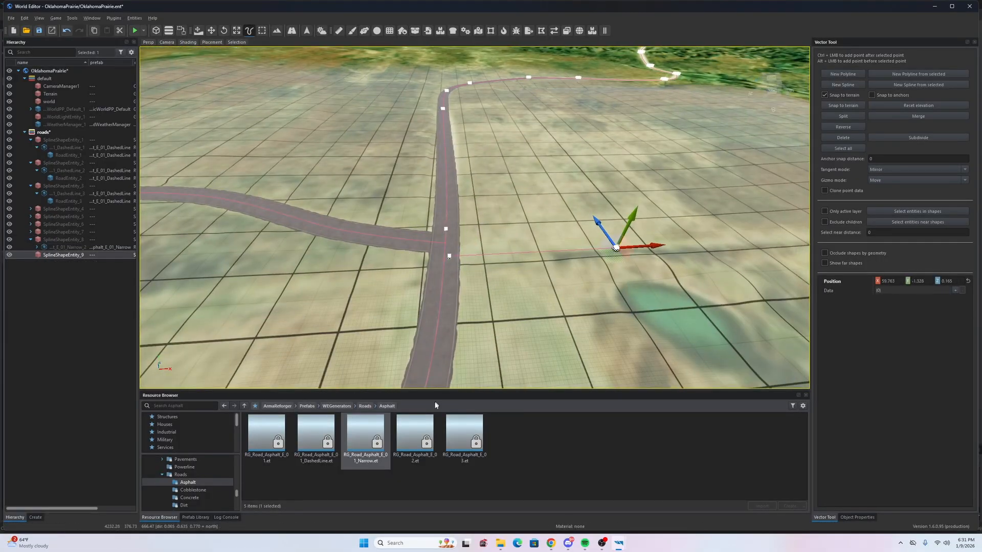
left_click_drag(436, 405, 553, 258)
mouse_move(553, 259)
right_mouse_down()
mouse_move(440, 214)
mouse_move(553, 259)
right_mouse_up()
key("w")
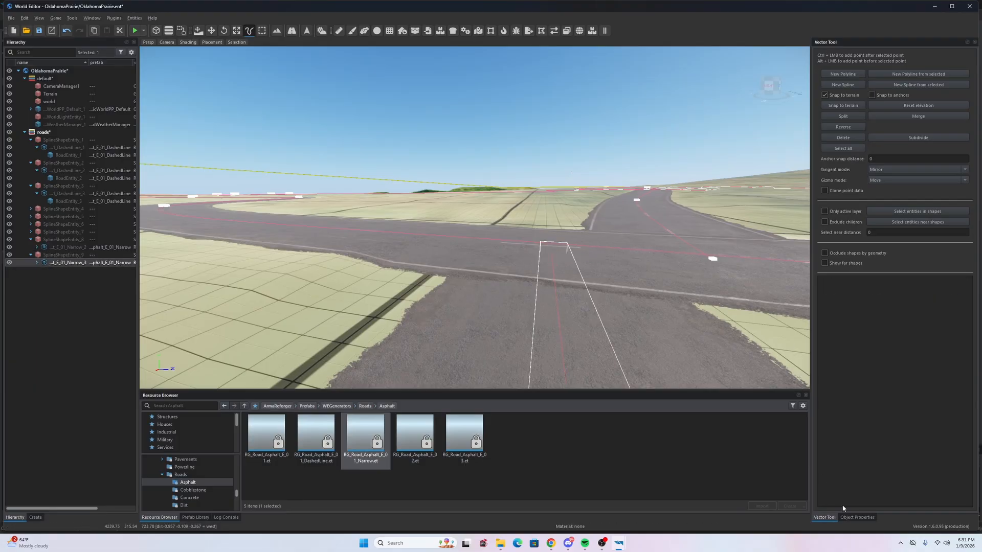
left_click(857, 517)
key("w")
right_click_drag(522, 266, 608, 270)
- Adjust the end point height, add a terrain-snapped point, bend the curve, and save
left_click(546, 207)
left_click(824, 517)
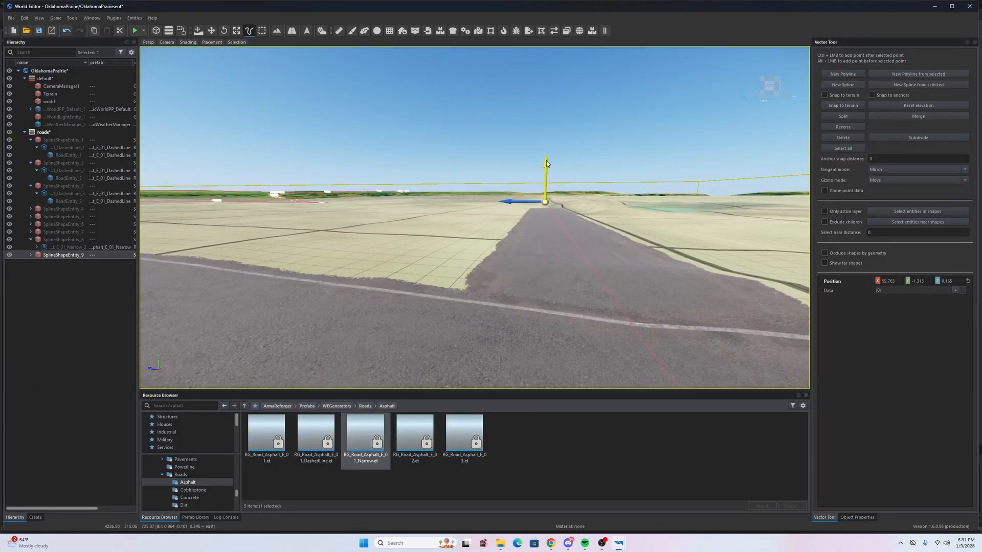
left_click_drag(545, 168, 546, 163)
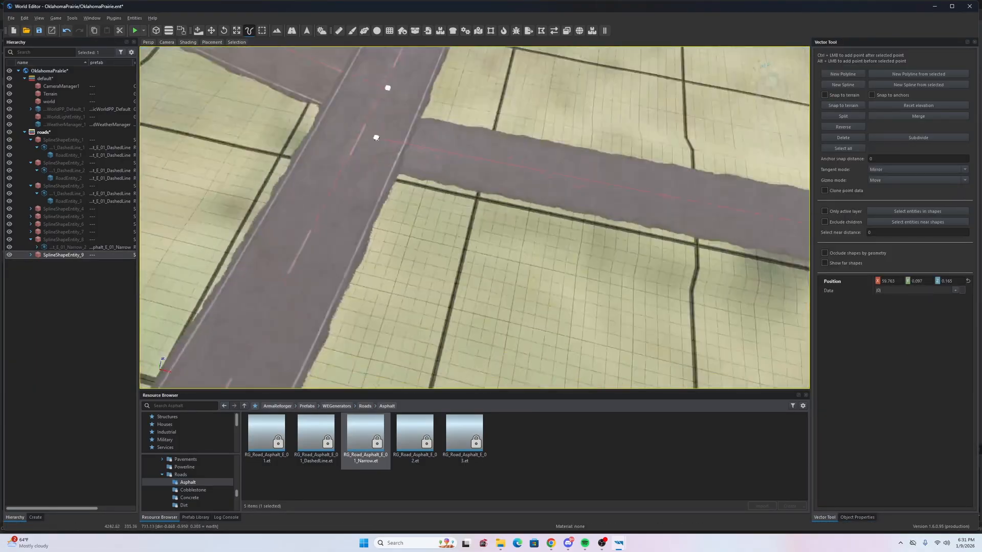
right_click_drag(563, 194, 450, 249)
left_click(536, 190, "ctrl")
left_click(449, 249, "ctrl")
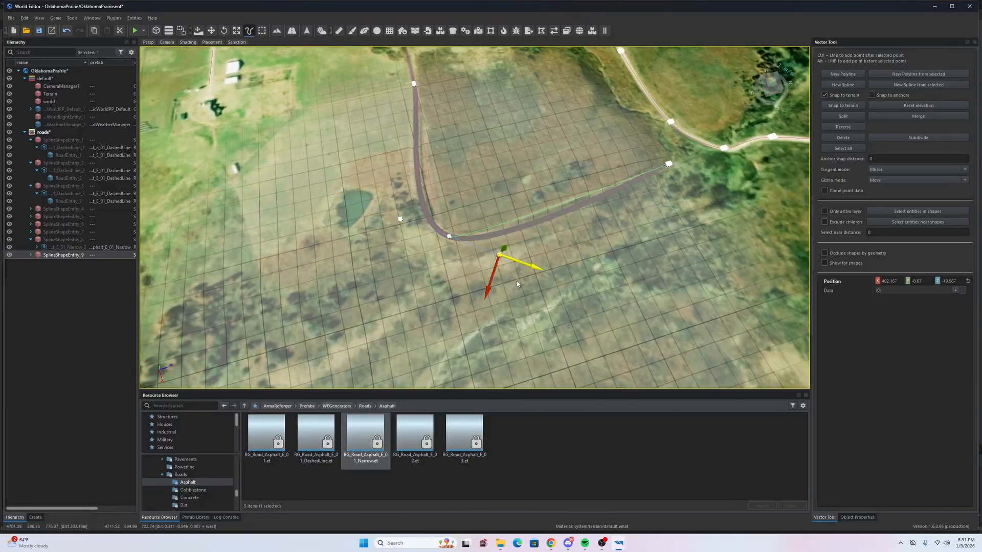
left_click_drag(523, 285, 523, 283)
right_click_drag(522, 284, 542, 245)
left_click(555, 192)
right_click_drag(554, 197, 491, 307)
key("ctrl+s")
- Create a new spline with the RG_Road_Dirt_02 road from Roads > Dirt, snapping to terrain
left_click(364, 406)
double_click(415, 435)
left_click(843, 84)
left_click_drag(356, 436, 65, 262)
right_click_drag(460, 230, 437, 219)
right_click_drag(449, 166, 475, 266)
left_click(824, 95)
right_click_drag(476, 205, 435, 190)
- Trace the dirt road with points along the satellite track
left_click(462, 184, "ctrl")
left_click(549, 214, "ctrl")
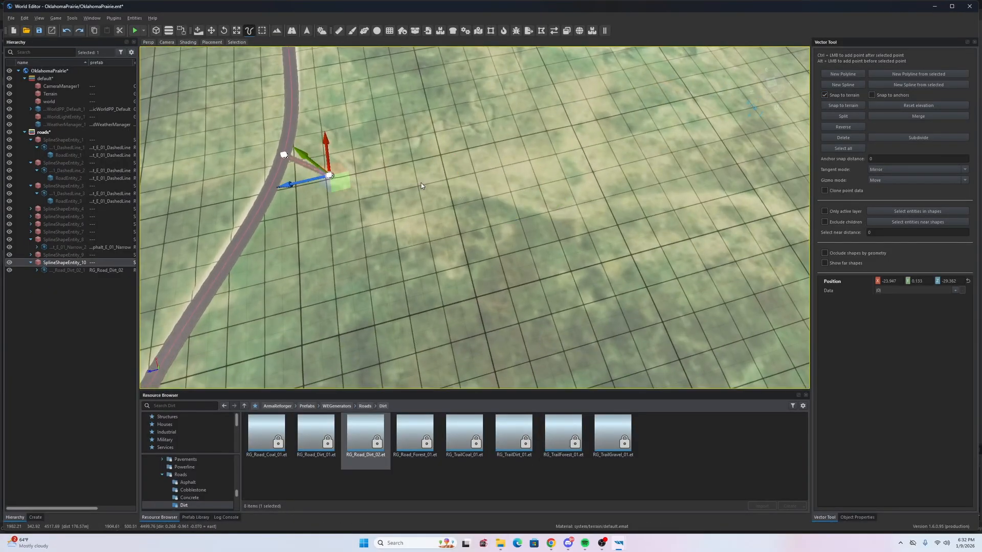
left_click(603, 203, "ctrl")
right_click_drag(555, 217, 619, 205)
left_click(488, 170, "ctrl")
right_click_drag(490, 171, 507, 172)
left_click(431, 202, "ctrl")
left_click(548, 212, "ctrl")
right_click_drag(548, 212, 467, 215)
left_click(467, 214, "ctrl")
- Continue the dirt road to the track's end and save the world
left_click(548, 225, "ctrl")
left_click(627, 198, "ctrl")
left_click(528, 199, "ctrl")
right_click_drag(627, 197, 558, 180)
left_click(430, 196, "ctrl")
left_click(485, 171, "ctrl")
mouse_move(522, 246)
right_mouse_down()
mouse_move(520, 199)
mouse_move(370, 210)
mouse_move(460, 205)
mouse_move(512, 240)
mouse_move(516, 189)
mouse_move(532, 231)
right_mouse_up()
left_click(370, 210, "ctrl")
key("ctrl+s")
- Begin another new spline with three points on the terrain
left_click(843, 84)
left_click(549, 224, "ctrl")
right_click_drag(474, 268, 320, 279)
left_click(502, 228, "ctrl")
left_click(491, 225, "ctrl")
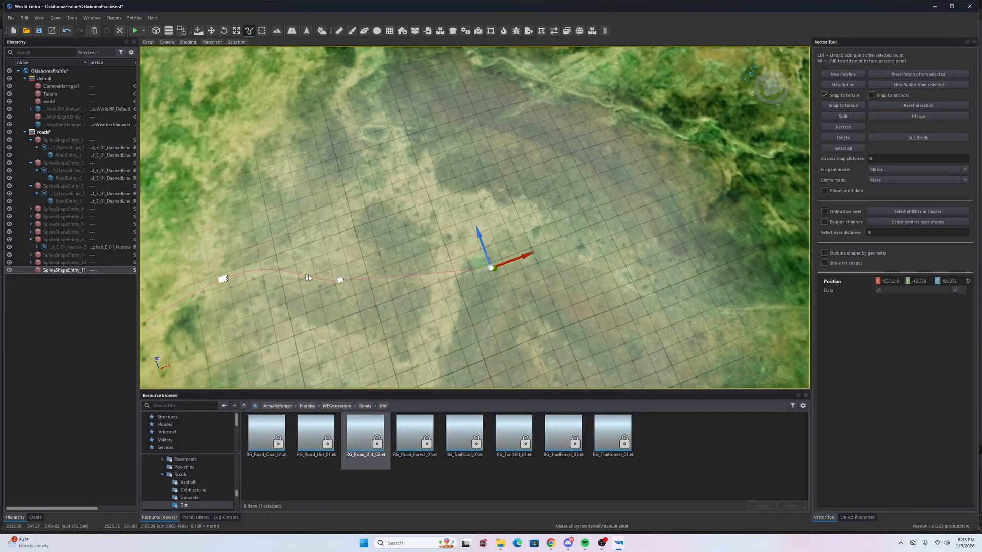
- Add more points to SplineShapeEntity_11 along the dirt track
right_click_drag(629, 283, 553, 271)
left_click(552, 271, "ctrl")
right_click_drag(552, 271, 375, 316)
left_click(470, 264, "ctrl")
left_click(446, 231, "ctrl")
left_click(376, 316, "ctrl")
left_click(653, 274, "ctrl")
right_click_drag(653, 273, 491, 220)
- Apply RG_Road_Dirt_02 to SplineShapeEntity_11 and save the world
left_click_drag(365, 435, 64, 270)
right_click_drag(475, 230, 475, 143)
right_click_drag(385, 204, 481, 220)
key("ctrl+s")
- Start SplineShapeEntity_12 with its first points on the next dirt track
left_click(481, 204)
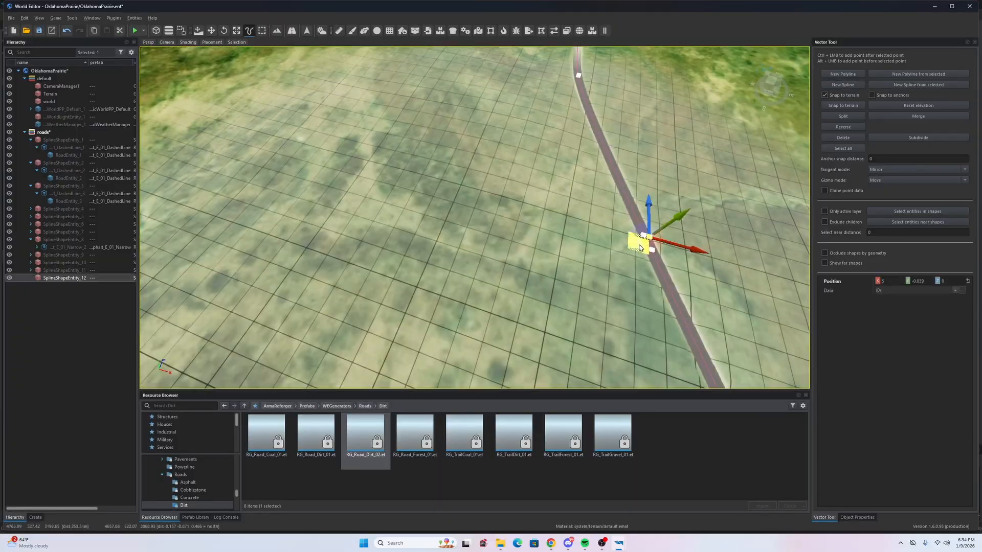
left_click(442, 245, "ctrl")
right_click_drag(442, 245, 473, 230)
left_click(444, 199, "ctrl")
left_click(474, 230, "ctrl")
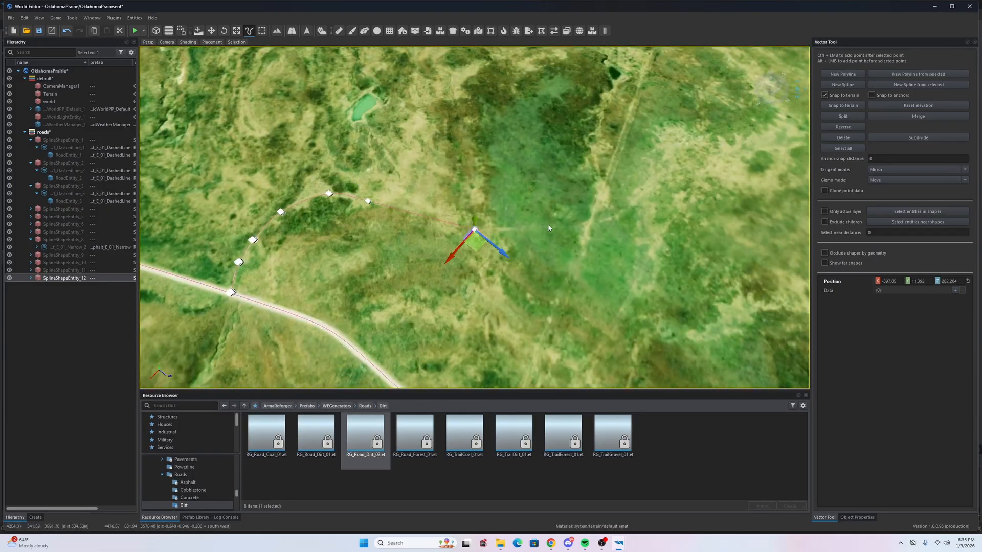
left_click(548, 224, "ctrl")
right_click_drag(548, 224, 550, 221)
- Extend SplineShapeEntity_12 further along the satellite track
left_click(550, 221, "ctrl")
left_click(599, 197, "ctrl")
left_click(622, 168, "ctrl")
right_click_drag(622, 169, 498, 198)
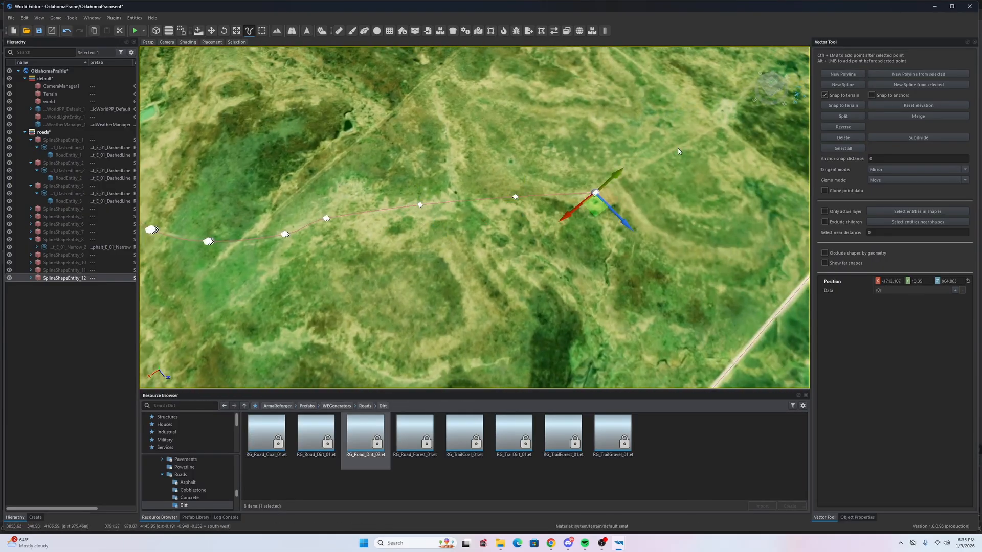
left_click(679, 151, "ctrl")
left_click(633, 162, "ctrl")
right_click_drag(679, 151, 716, 230)
- Trim the extra end points off SplineShapeEntity_12
key("ctrl+z")
key("ctrl+z")
key("ctrl+z")
key("ctrl+z")
left_click(565, 250)
right_click_drag(564, 251, 517, 246)
key("Delete")
key("Delete")
key("s")
key("Delete")
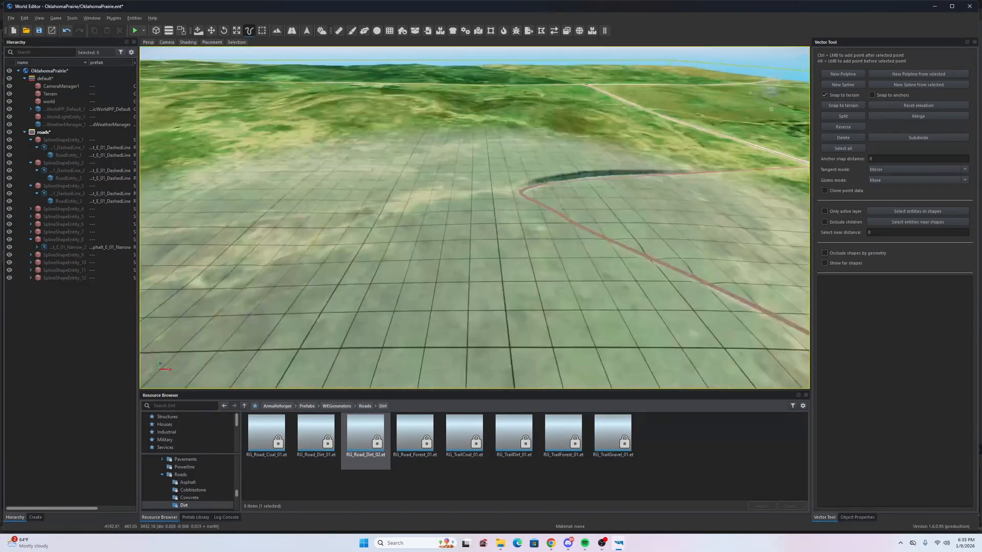
- Check the trimmed spline's end point and save the world
right_click_drag(665, 179, 809, 109)
right_click_drag(416, 224, 452, 230)
key("s")
key("d")
left_click(455, 222)
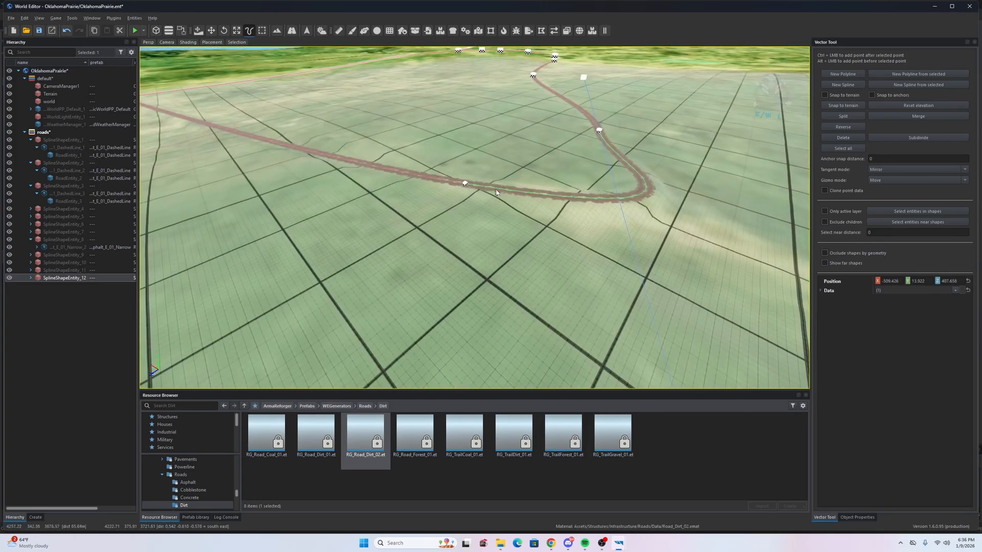
key("ctrl+s")
right_click_drag(476, 217, 514, 274)
scroll(474, 218, "down", 5)
scroll(474, 218, "up", 5)
scroll(474, 218, "down", 5)
scroll(474, 218, "up", 6)
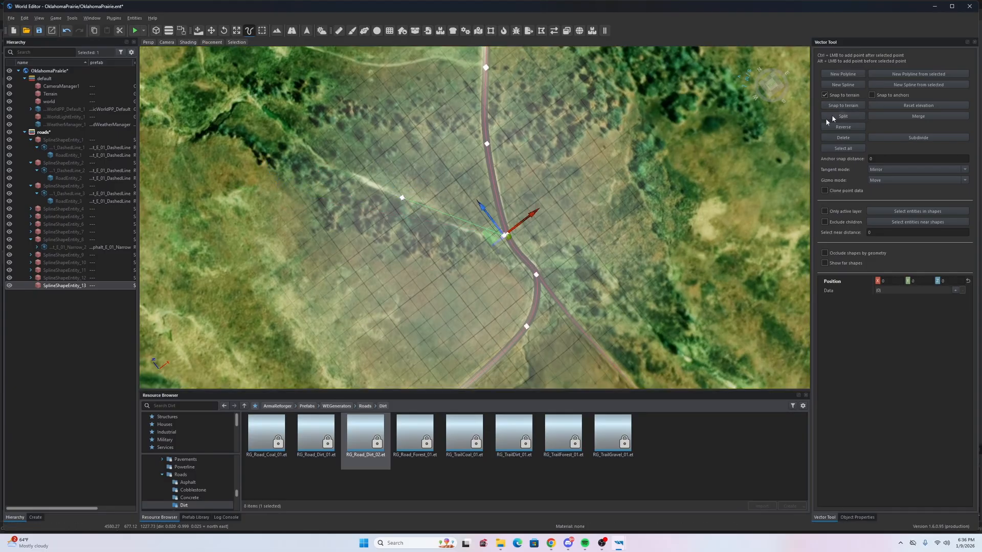
- Extend SplineShapeEntity_13 from its end point with points north-west along the track
left_click(404, 200)
left_click(536, 211, "ctrl")
left_click(487, 246, "ctrl")
right_click_drag(486, 245, 514, 184)
key("s")
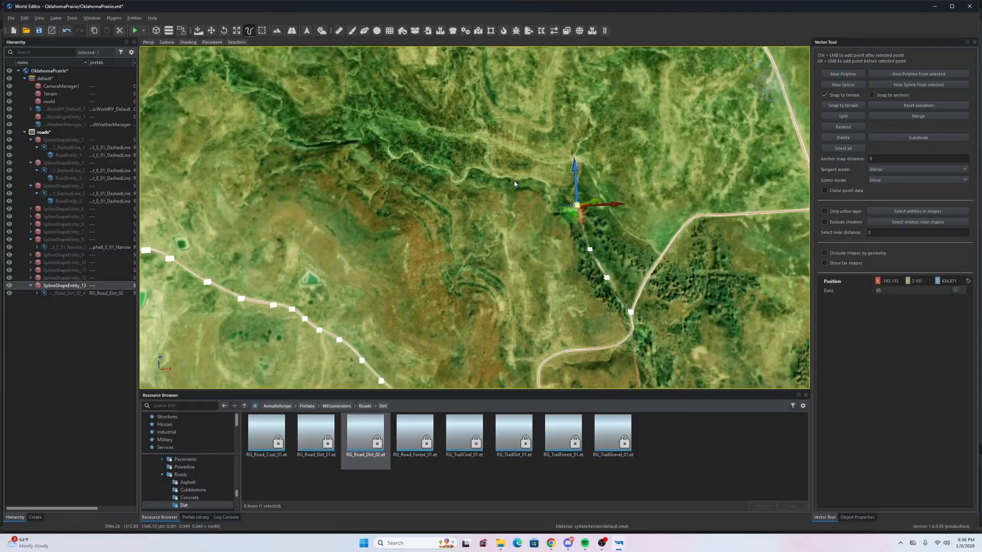
left_click(356, 112, "ctrl")
right_click_drag(356, 112, 369, 148)
left_click(429, 224, "ctrl")
left_click(356, 150, "ctrl")
left_click(391, 160, "ctrl")
- Survey the extended road from above and deselect the dirt road spline
key("s")
mouse_move(533, 223)
right_mouse_down()
mouse_move(532, 174)
mouse_move(534, 223)
right_mouse_up()
key("w")
key("s")
right_click_drag(367, 249, 422, 235)
key("w")
key("w")
right_click_drag(345, 368, 409, 235)
key("s")
left_click(398, 241)
key("w")
key("w")
key("s")
key("s")
key("w")
key("s")
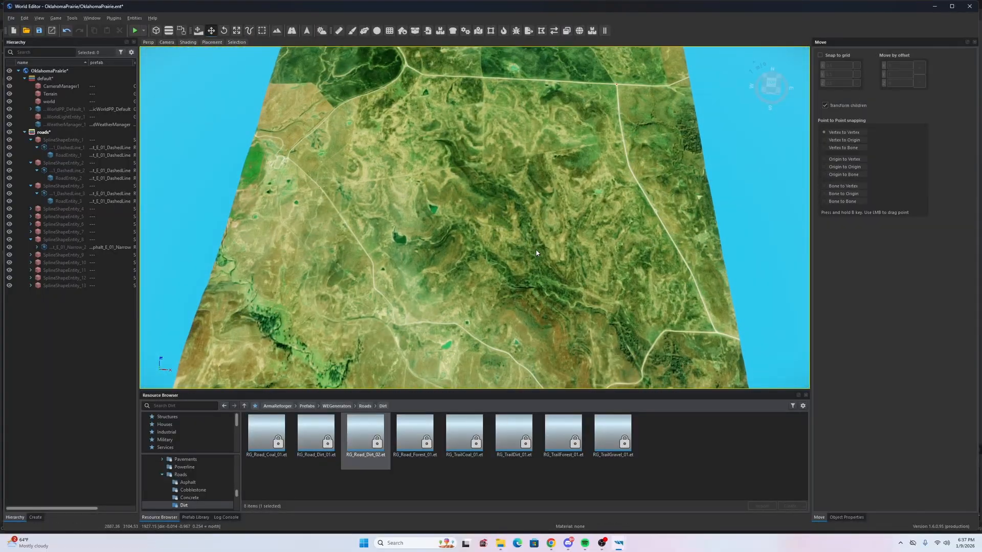
key("ctrl+s")
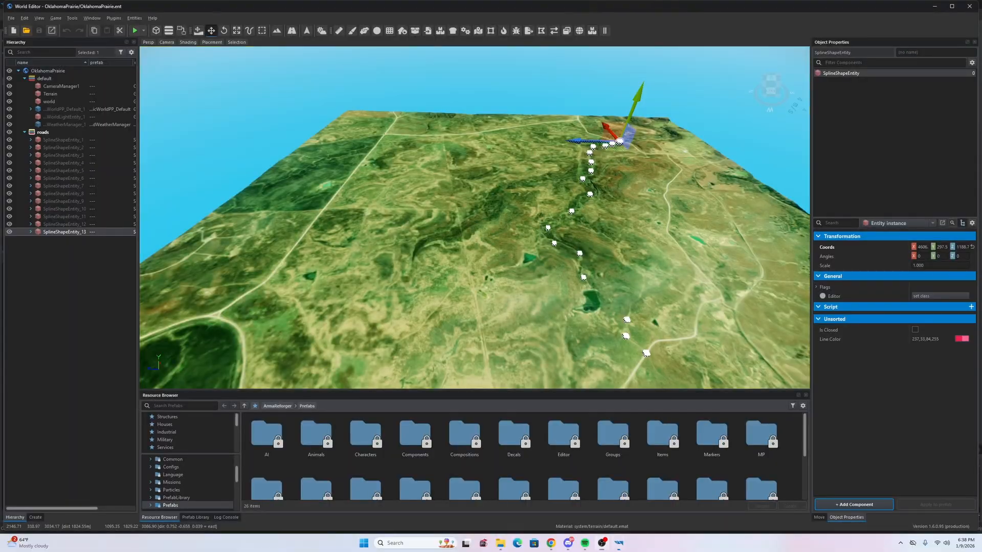
right_click_drag(489, 279, 654, 240)
key("a")
key("s")
key("w")
key("w")
key("w")
key("w")
key("w")
key("d")
key("d")
key("w")
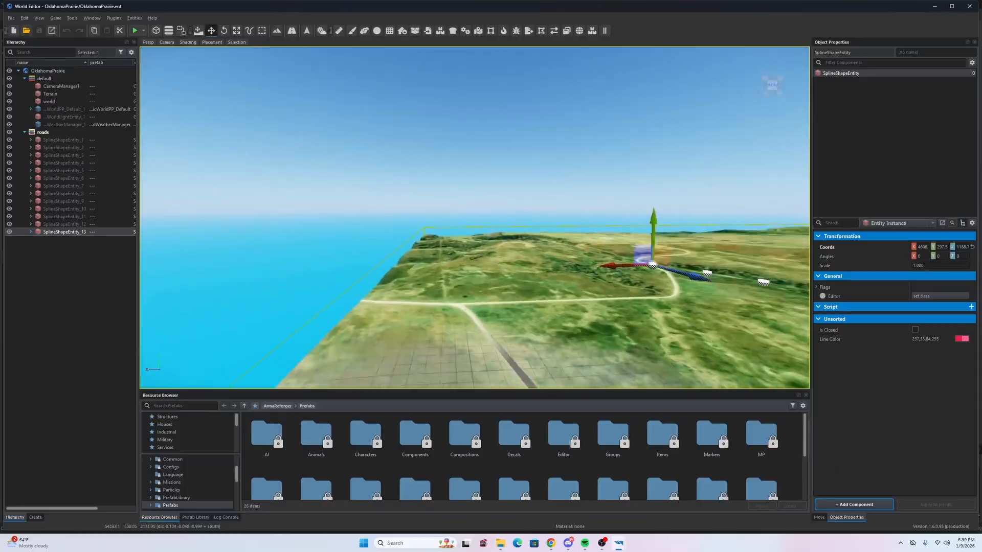
right_click_drag(474, 218, 604, 220)
key("w")
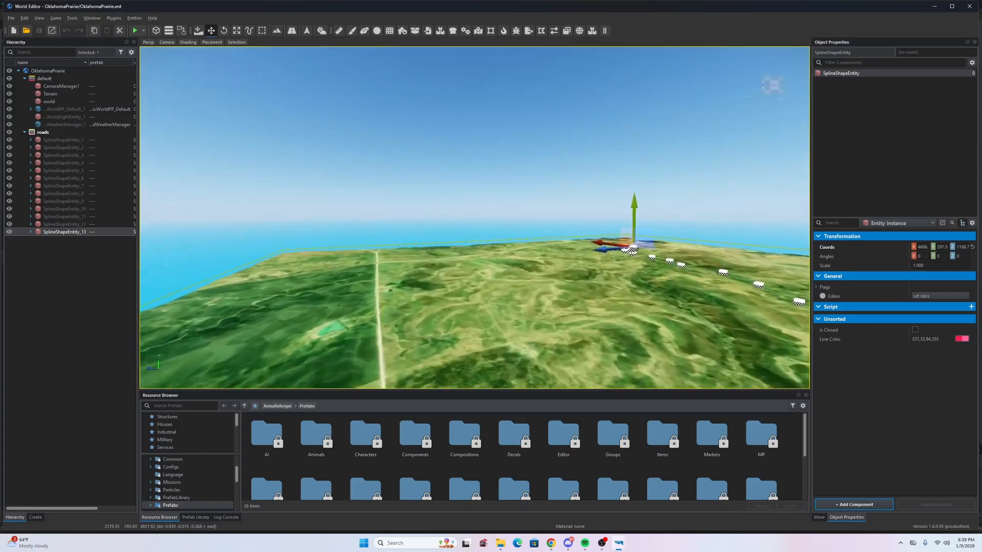
right_click_drag(474, 218, 297, 276)
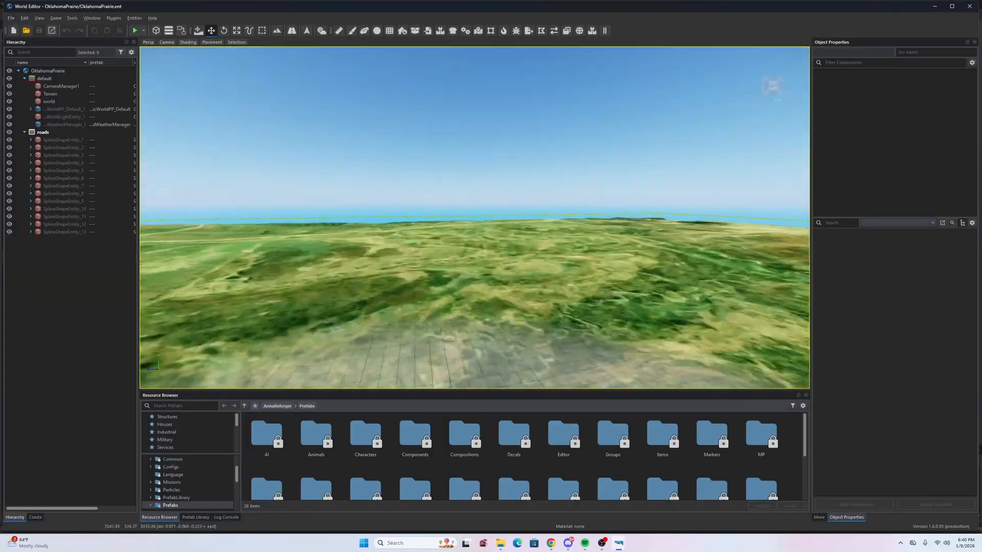
mouse_move(475, 218)
right_mouse_down()
mouse_move(573, 256)
mouse_move(609, 256)
mouse_move(615, 327)
mouse_move(598, 278)
mouse_move(583, 268)
mouse_move(529, 287)
mouse_move(511, 310)
mouse_move(489, 206)
right_mouse_up()
key("s")
key("w")
key("d")
key("w")
key("v")
scroll(501, 210, "down", 4)
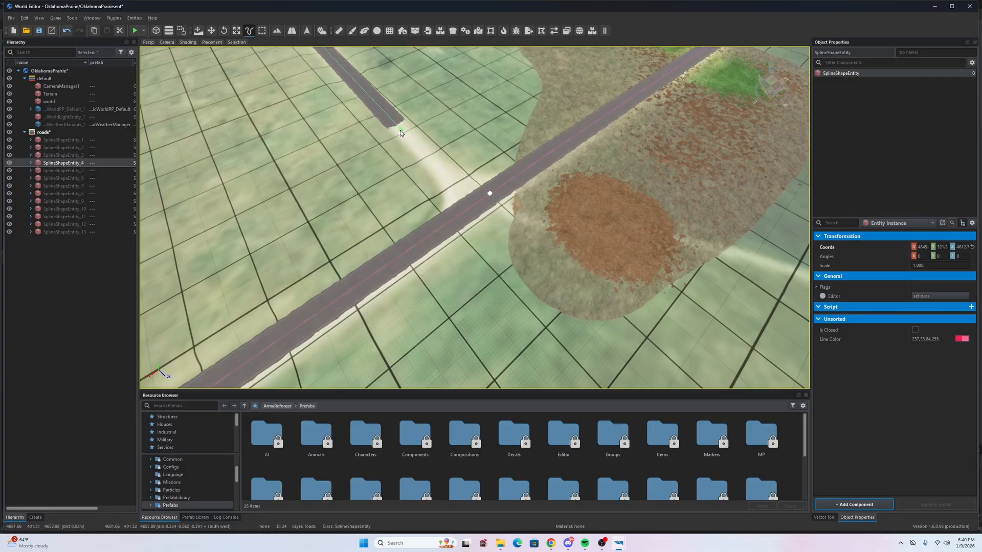
- Raise the junction point's Y from -0.766 to -0.449, switch to Move, and save
left_click(456, 240)
right_click_drag(456, 240, 554, 220)
key("w")
key("s")
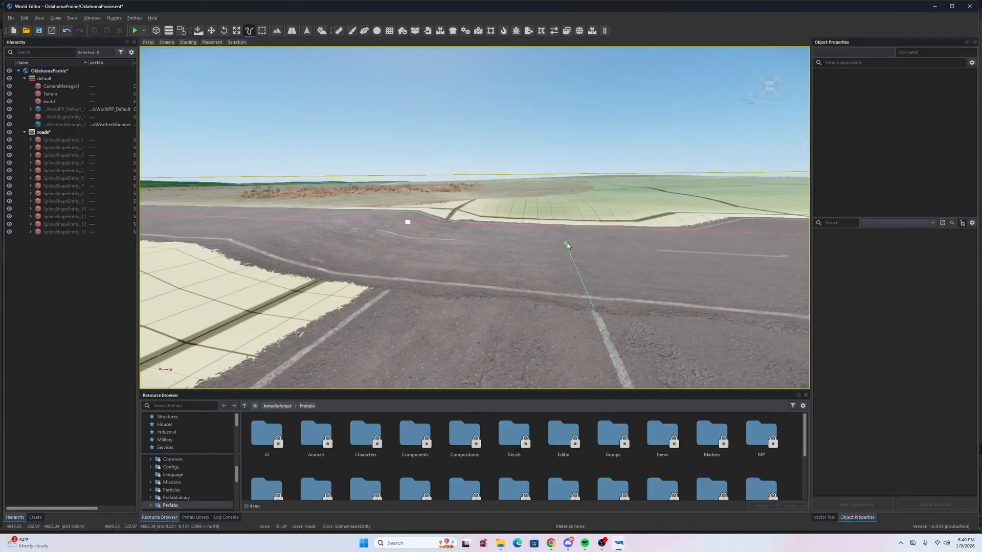
left_click(824, 518)
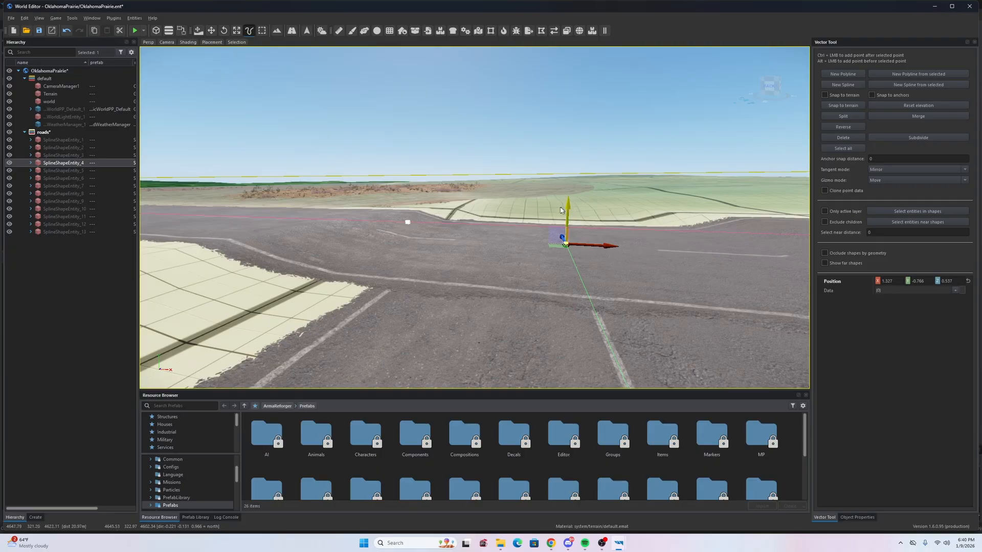
left_click_drag(568, 209, 568, 201)
right_click_drag(568, 195, 685, 230)
key("s")
key("s")
key("w")
- Fly around the OklahomaPrairie terrain to inspect the finished road network
key("w")
key("w")
key("s")
key("w")
key("s")
right_click_drag(537, 330, 573, 296)
key("w")
right_click_drag(430, 264, 788, 274)
key("a")
key("s")
right_click_drag(465, 255, 303, 248)
key("w")
key("s")
key("s")
key("d")
key("w")
key("s")
key("a")
key("w")
key("w")
key("a")
key("s")
key("a")
key("w")
key("s")
key("a")
key("w")
key("s")
key("s")
key("d")
key("w")
key("w")
key("d")
key("s")
key("w")
key("w")
key("d")
key("s")
key("d")
key("w")
key("w")
key("s")
key("w")
key("a")
key("s")
key("a")
key("s")
key("w")
key("s")
key("w")
key("s")
key("w")
key("d")
key("s")
- Swing and reposition the camera over the OklahomaPrairie terrain, rising to survey it from higher up
key("a")
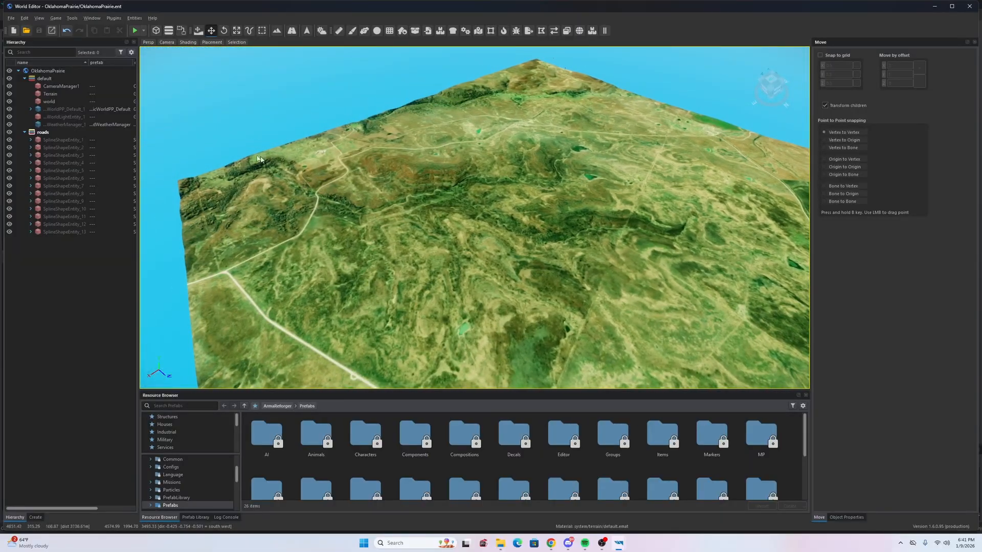
key("d")
right_click_drag(249, 82, 286, 43)
key("w")
key("s")
right_click_drag(475, 217, 197, 222)
key("d")
right_click_drag(724, 201, 752, 298)
key("s")
key("a")
key("w")
key("a")
key("s")
key("w")
key("s")
key("d")
key("s")
right_click_drag(243, 294, 435, 230)
- Push the camera forward and low across the prairie, checking the horizon, until reaching unmapped land
key("w")
key("a")
key("w")
key("a")
key("s")
key("s")
key("w")
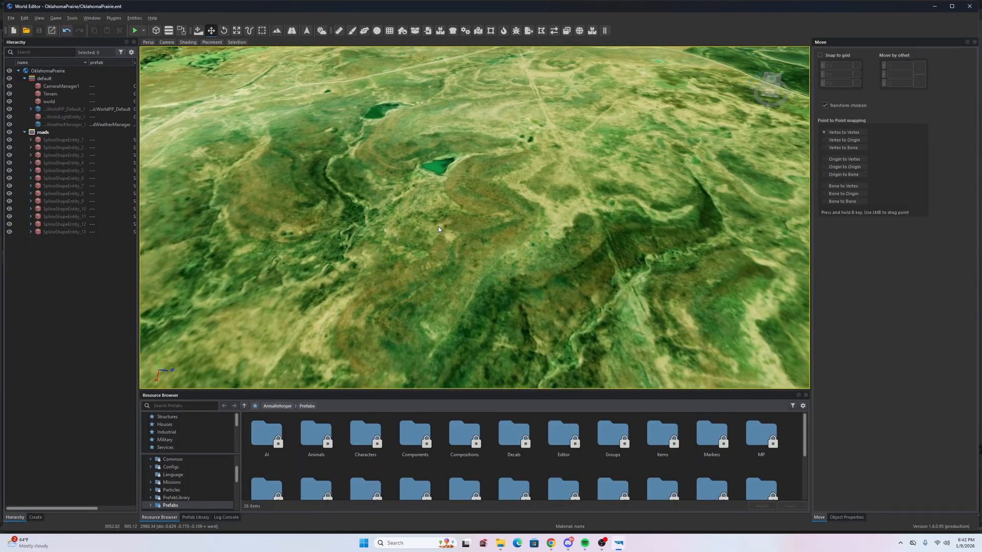
key("s")
key("w")
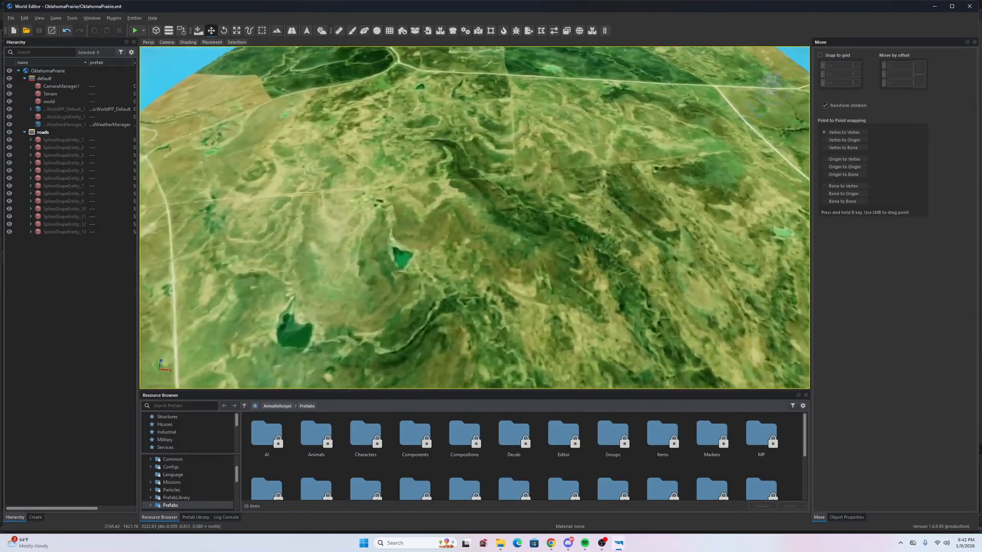
key("s")
key("w")
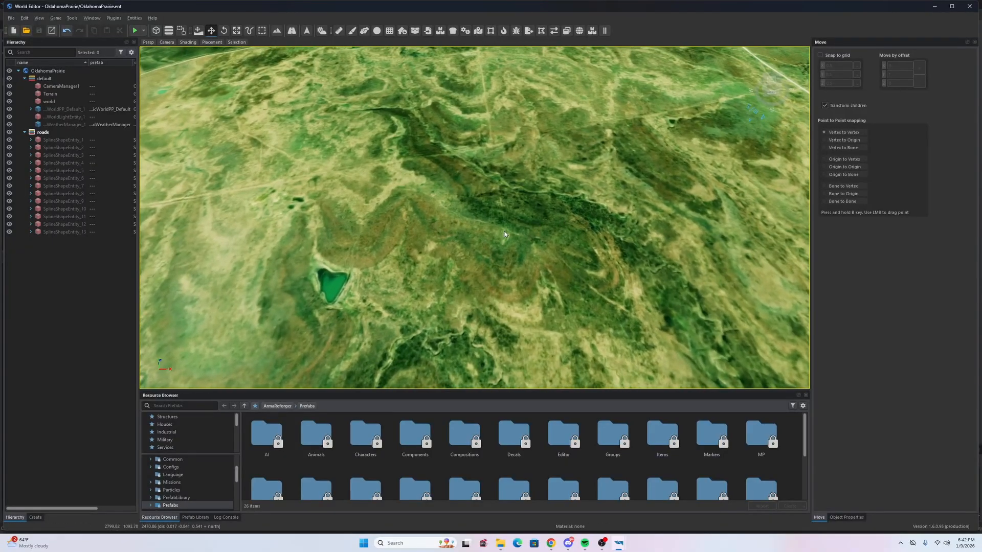
key("s")
key("w")
key("s")
key("w")
key("w")
key("a")
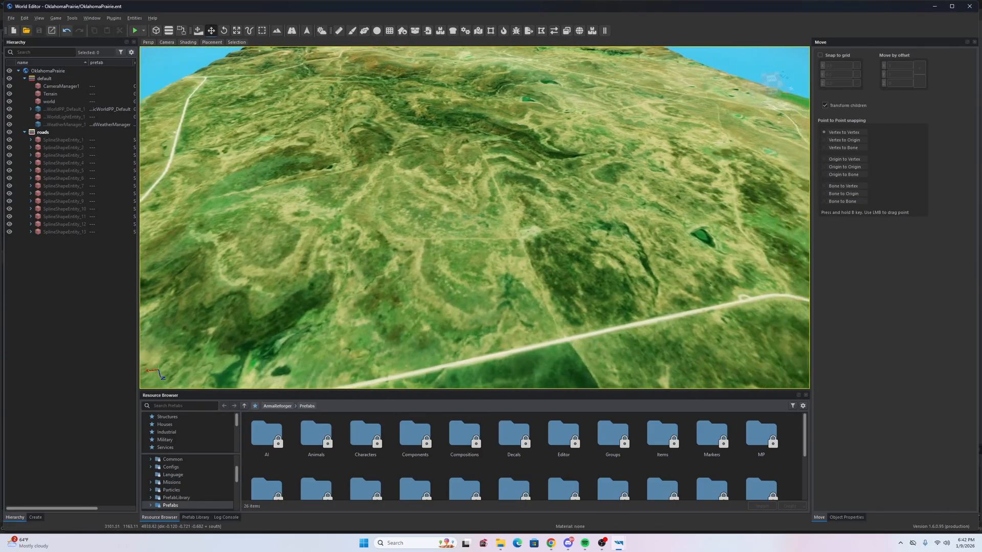
key("w")
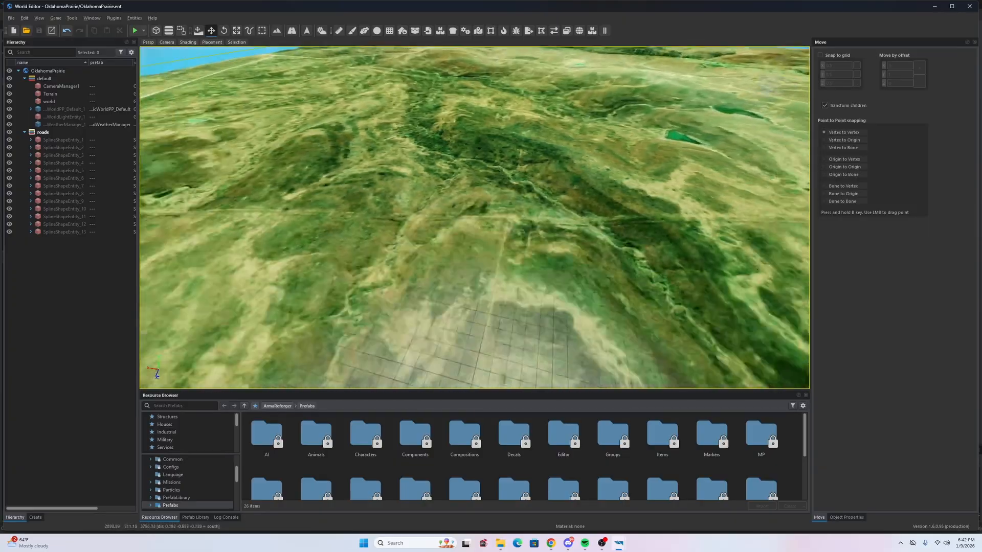